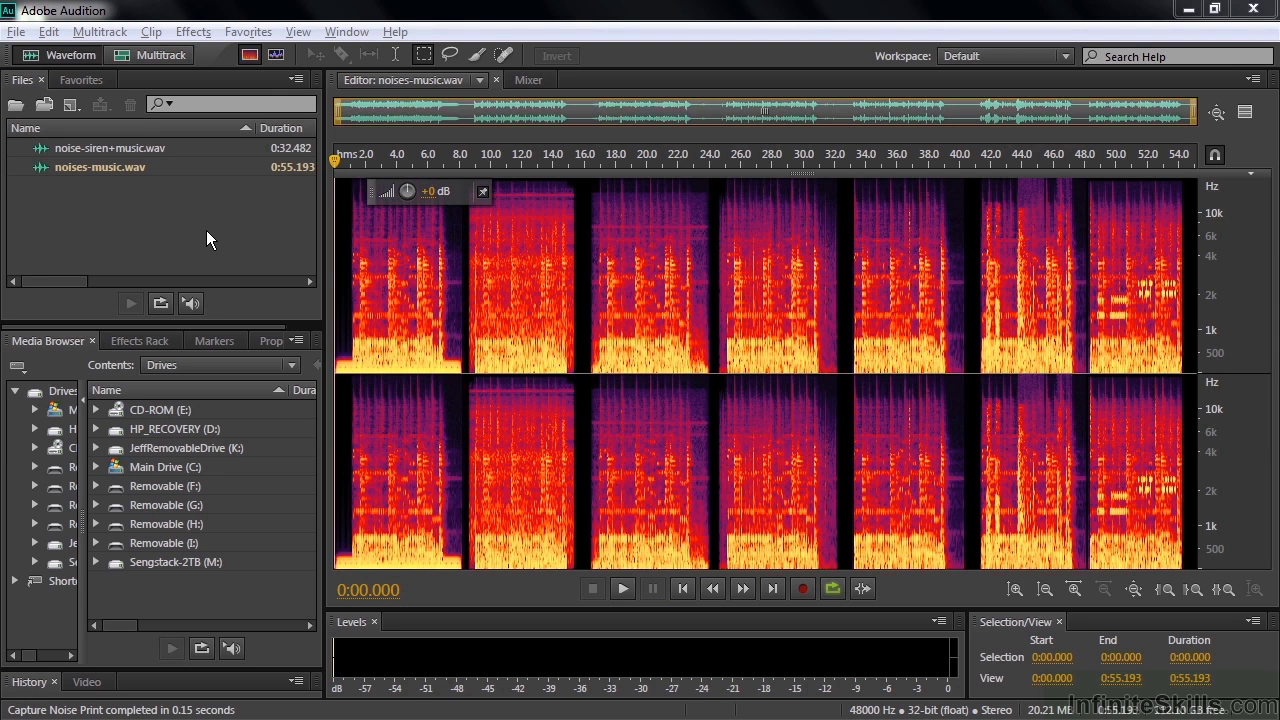
- Cancel the Open dialog, then play noises-music.wav from the start, about 23 s and about 48.8 s
key(ctrl+o)
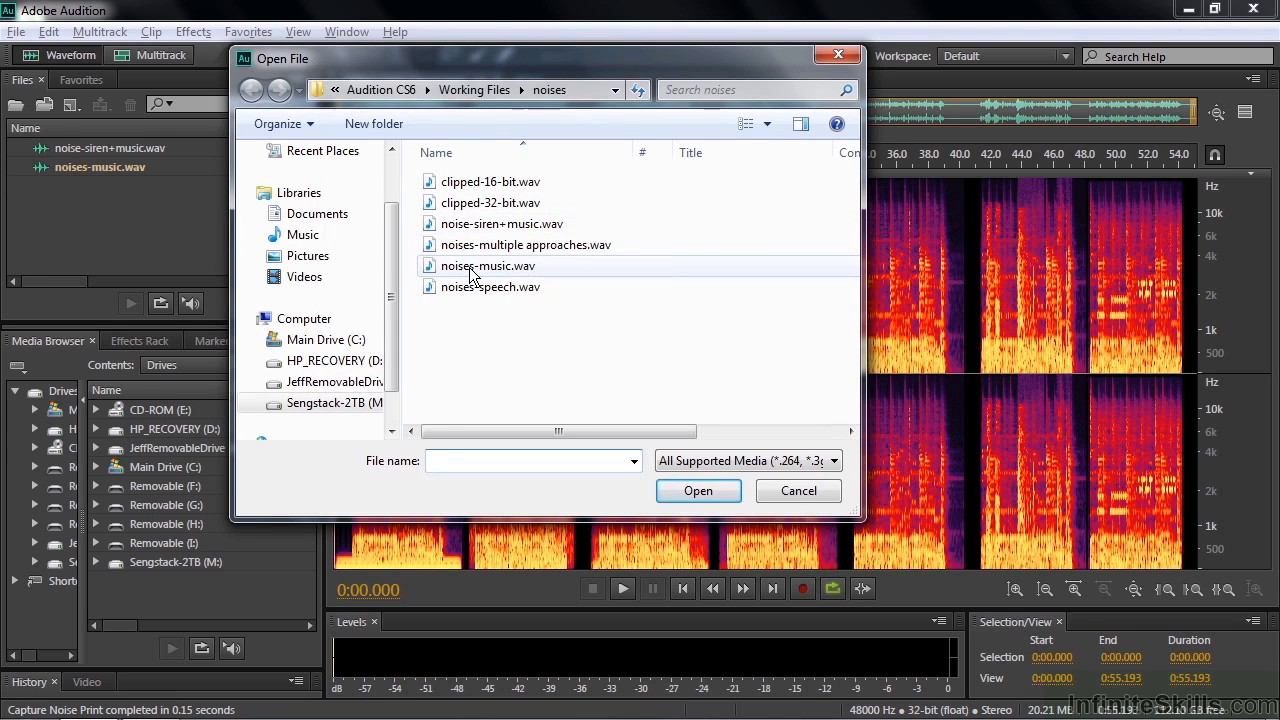
click(770, 489)
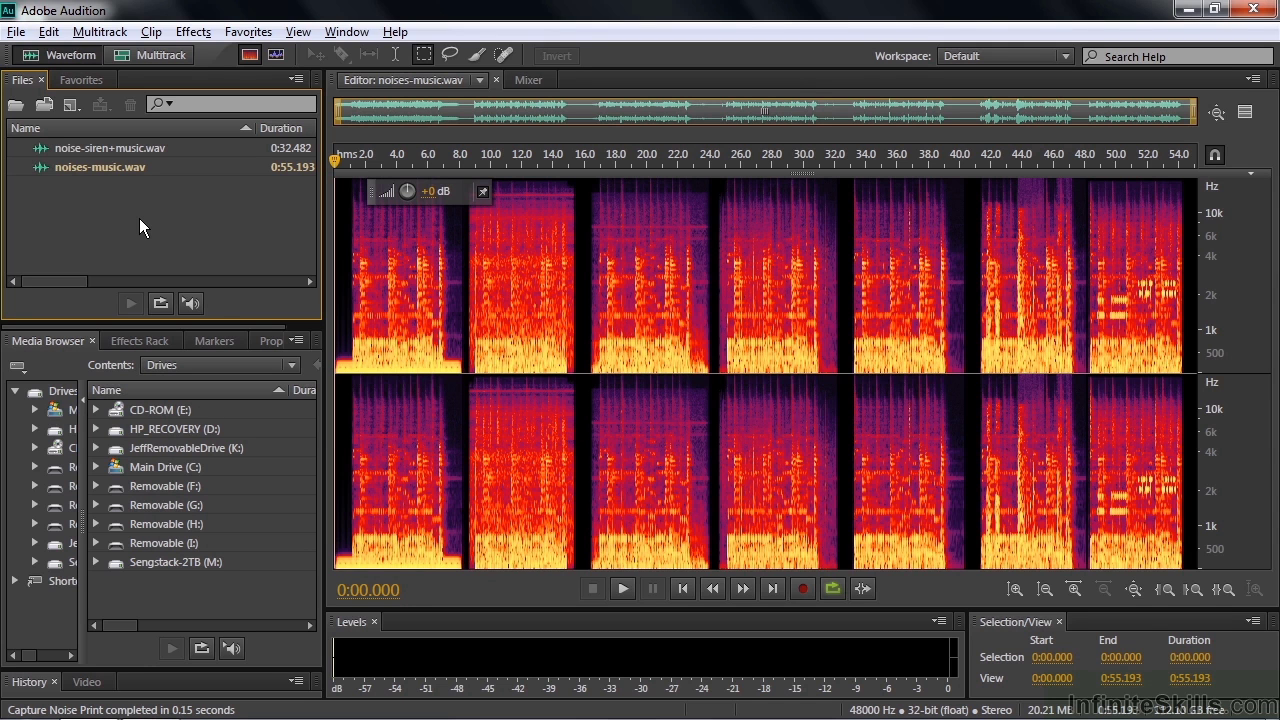
key(space)
key(space)
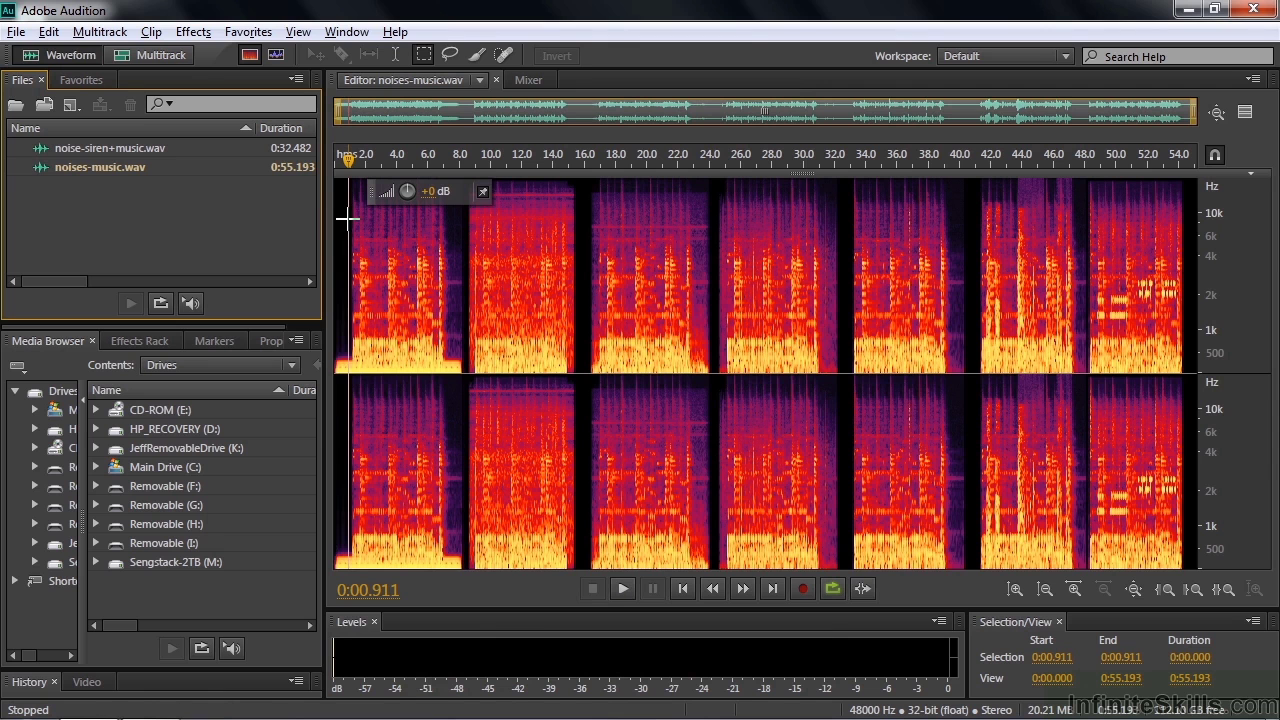
click(693, 157)
key(space)
key(space)
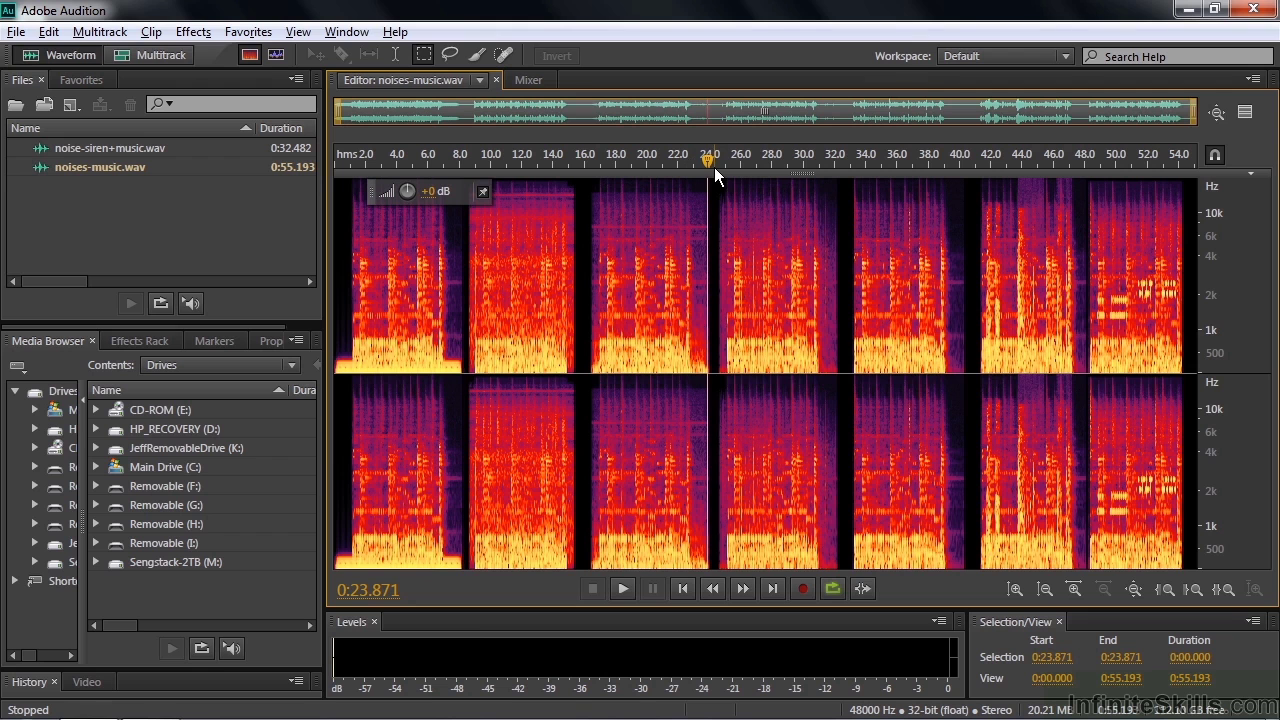
click(1097, 162)
key(space)
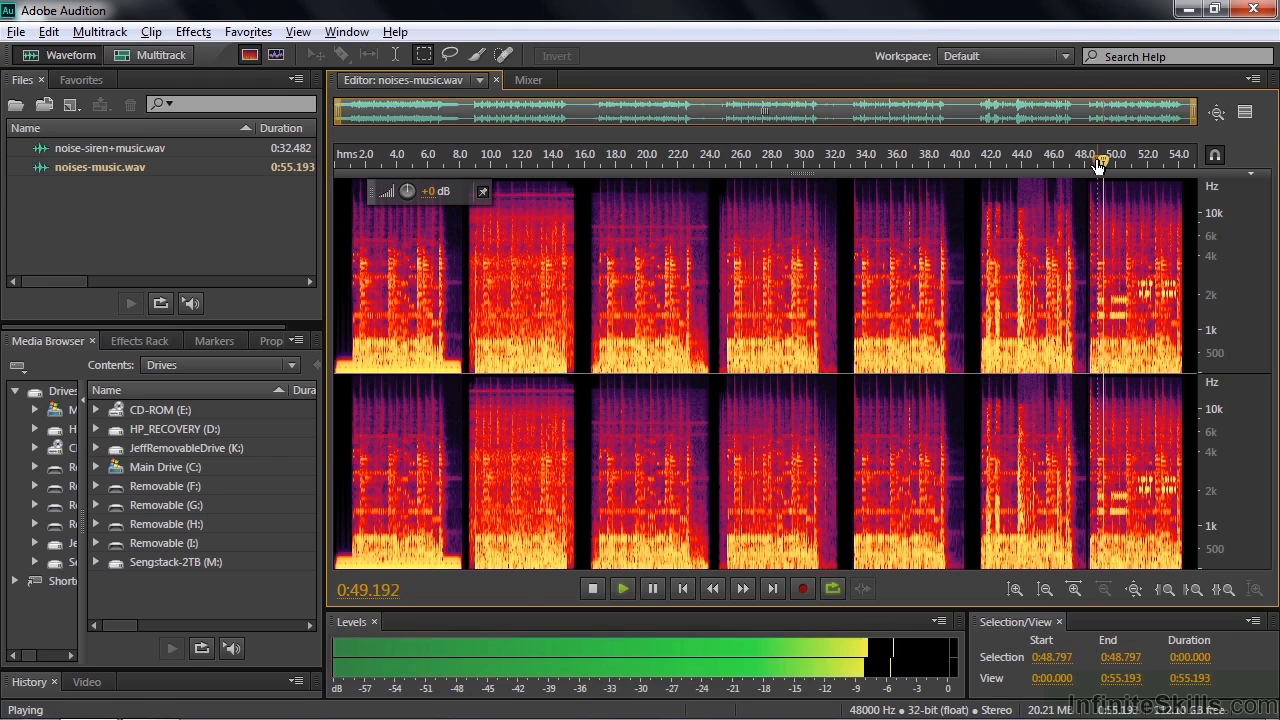
key(space)
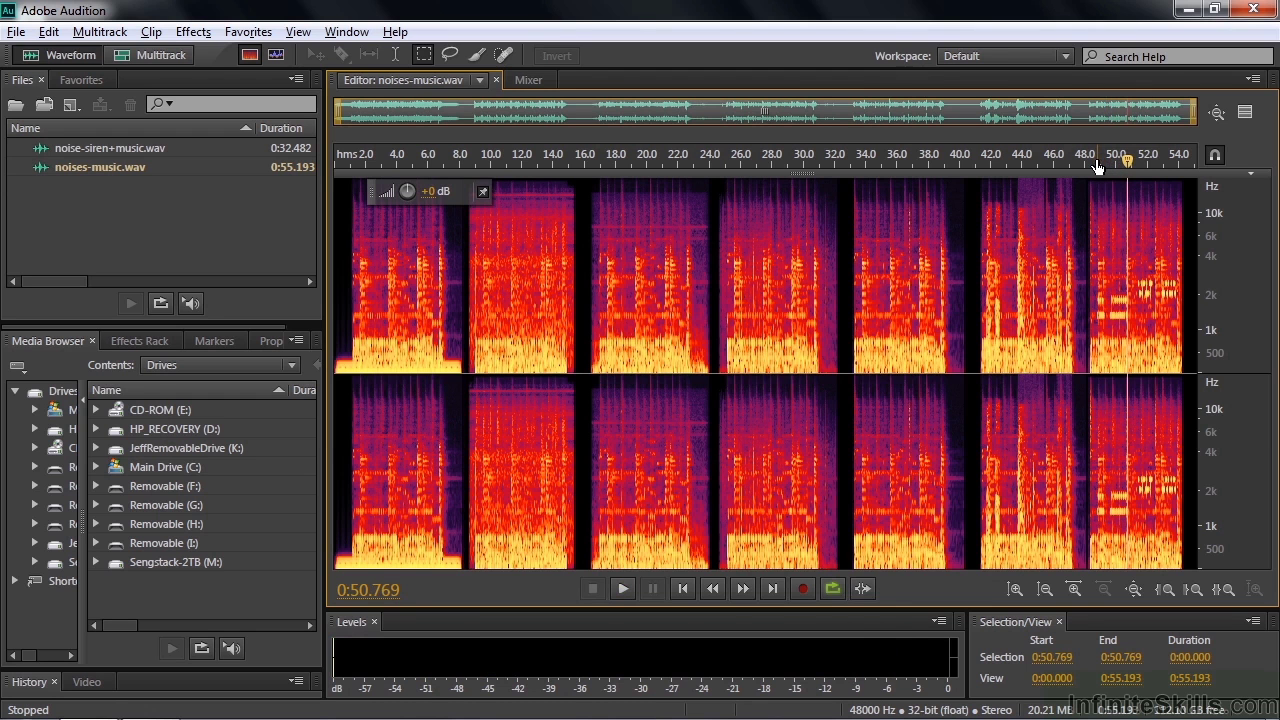
- Open noise-siren+music.wav and listen from about 1.3 s and about 7.6 s
double_click(63, 150)
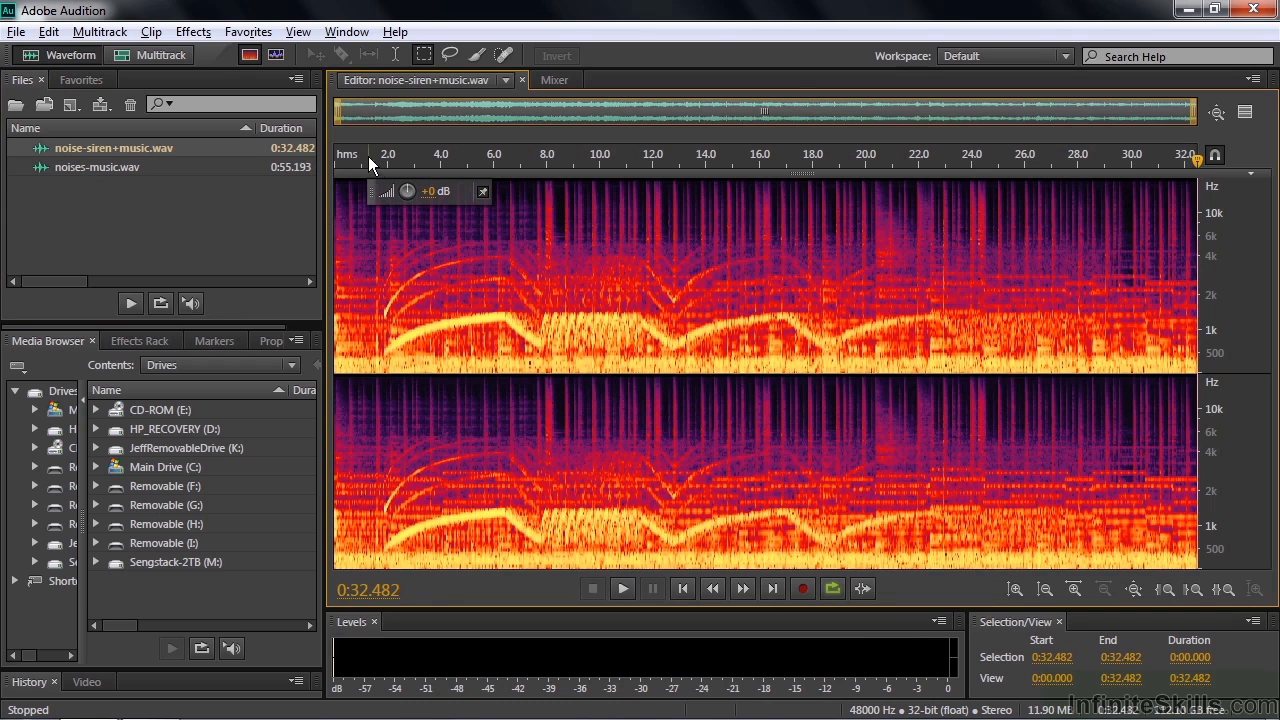
click(368, 156)
key(space)
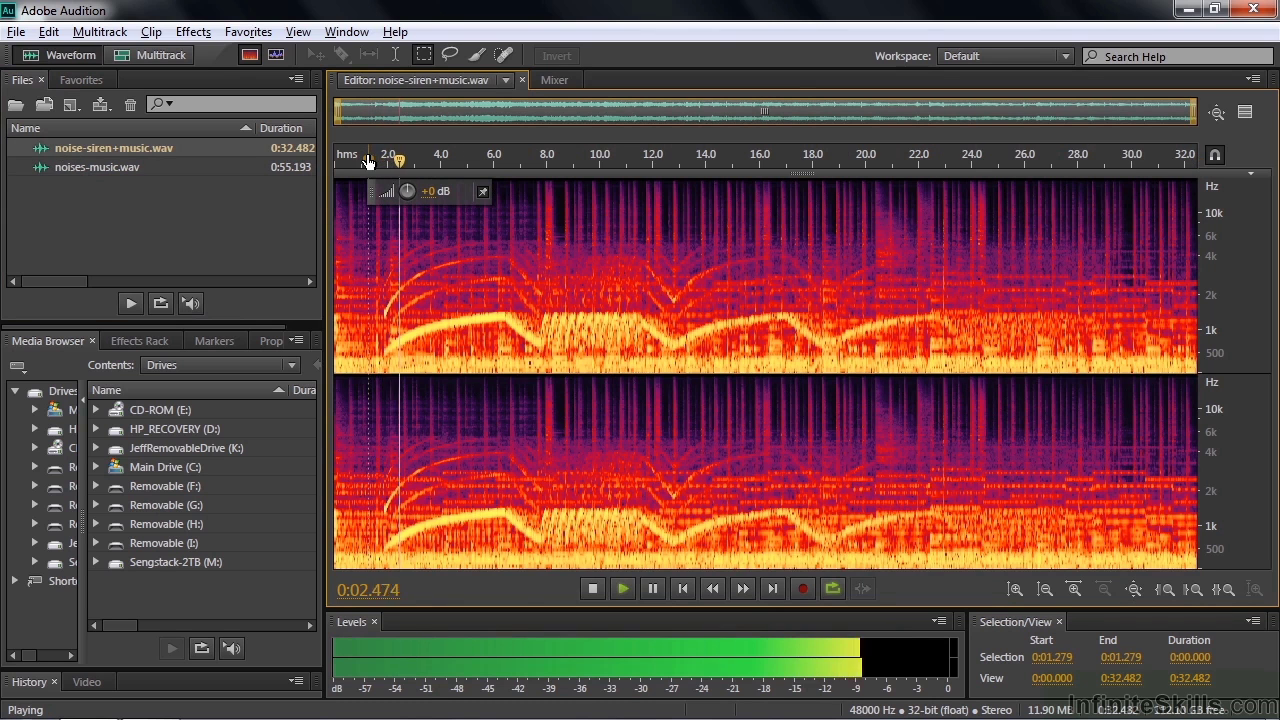
key(space)
click(537, 159)
key(space)
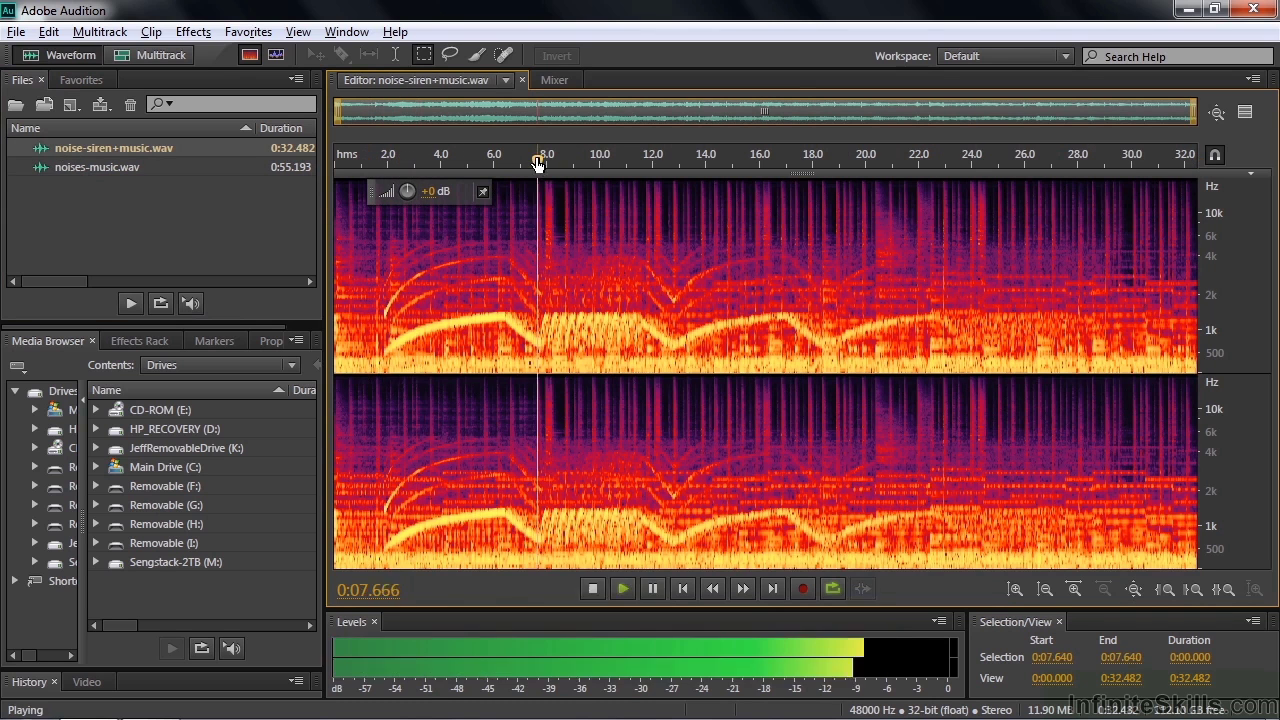
key(space)
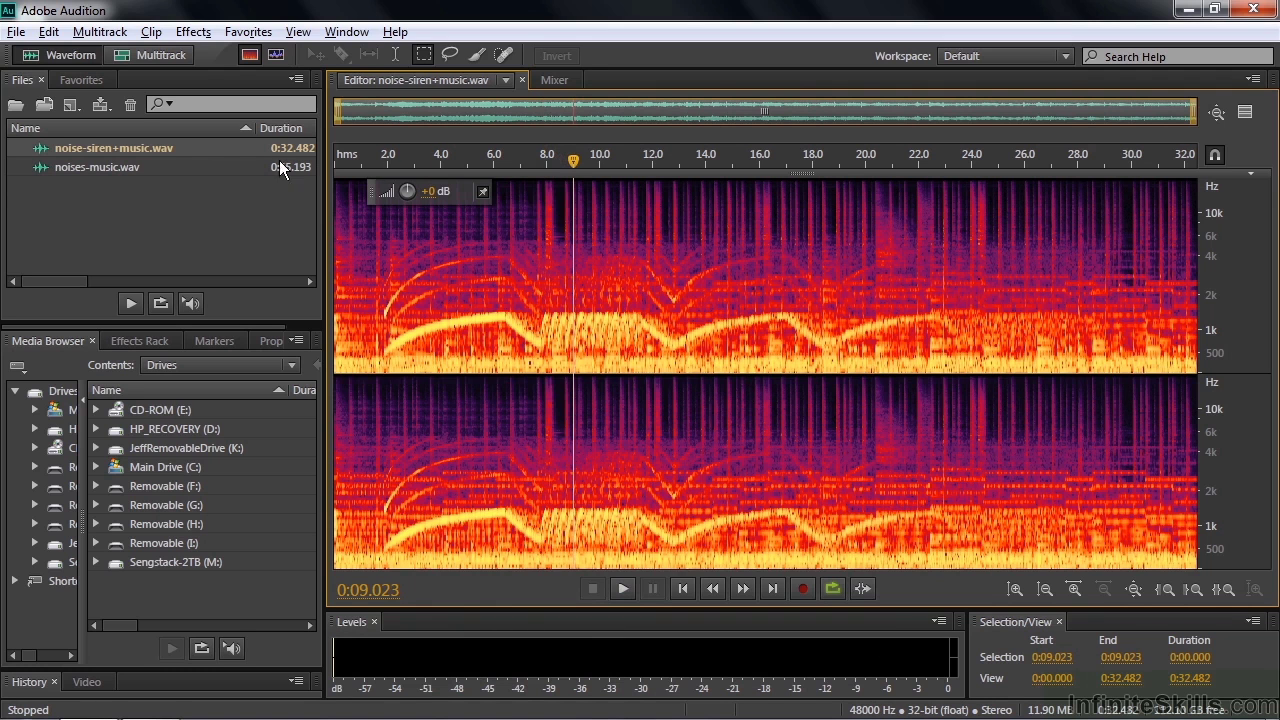
- Return to noises-music.wav, zoom to its start, and marquee-select the low band from 0 to 1 s
double_click(51, 169)
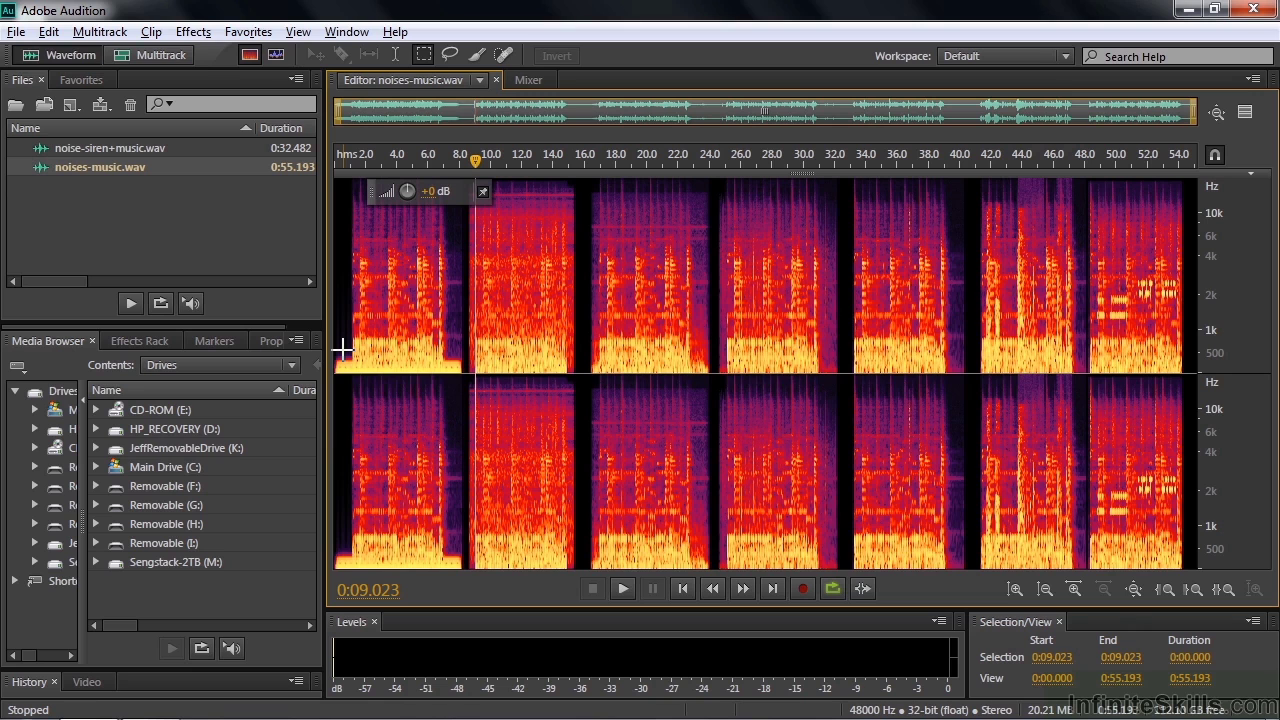
key(equal)
key(equal)
key(equal)
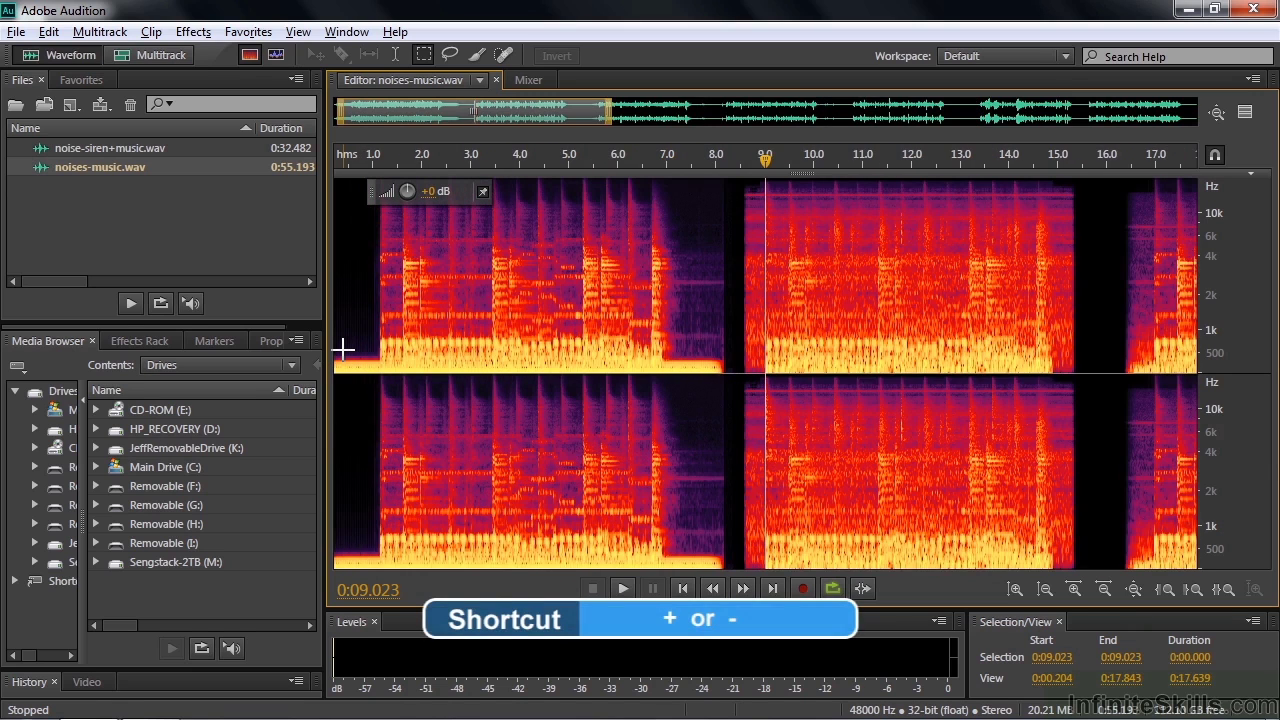
drag(480, 110, 438, 119)
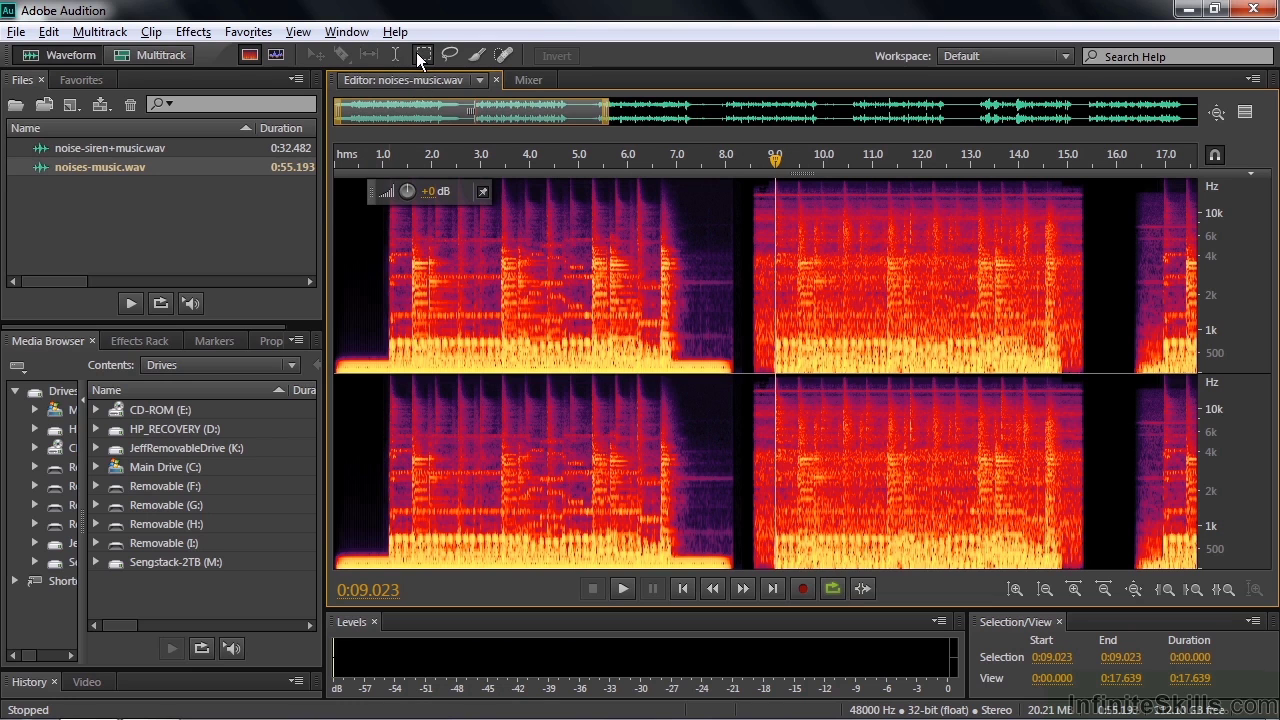
drag(382, 350, 338, 372)
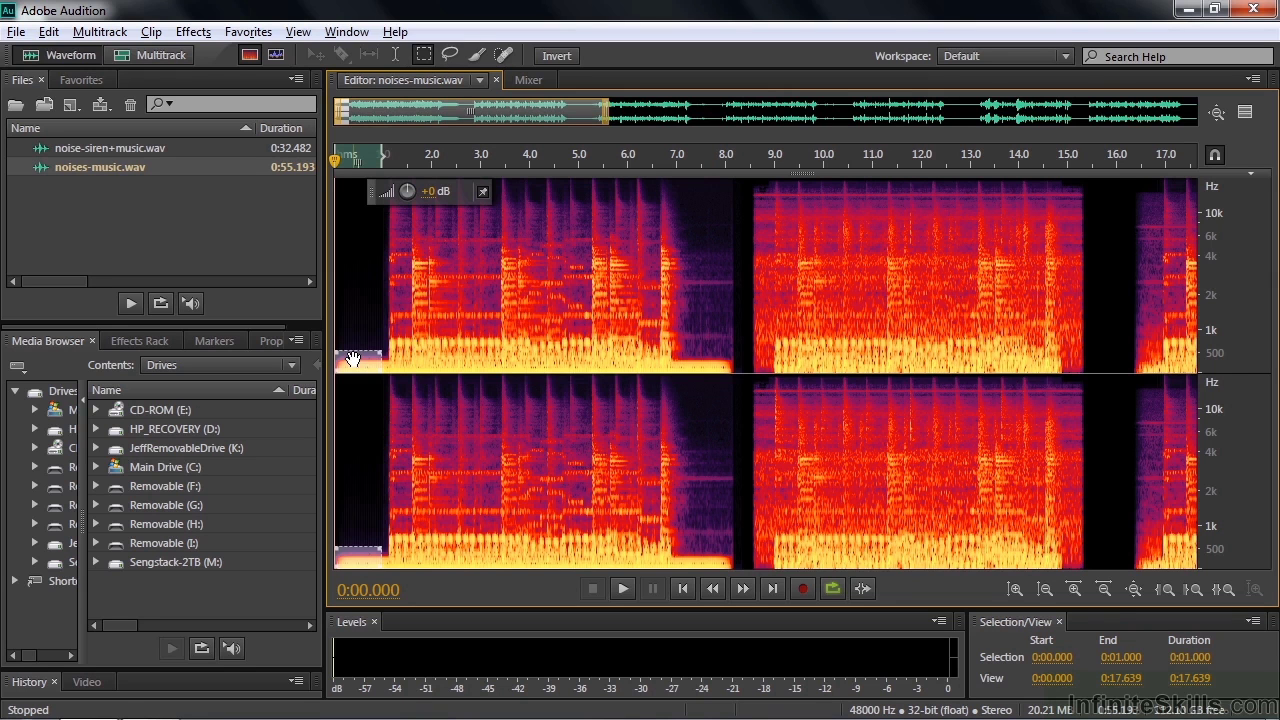
- Run Learn Sound Model on the 0–1 s low-band selection and turn off its alert for future runs
click(193, 31)
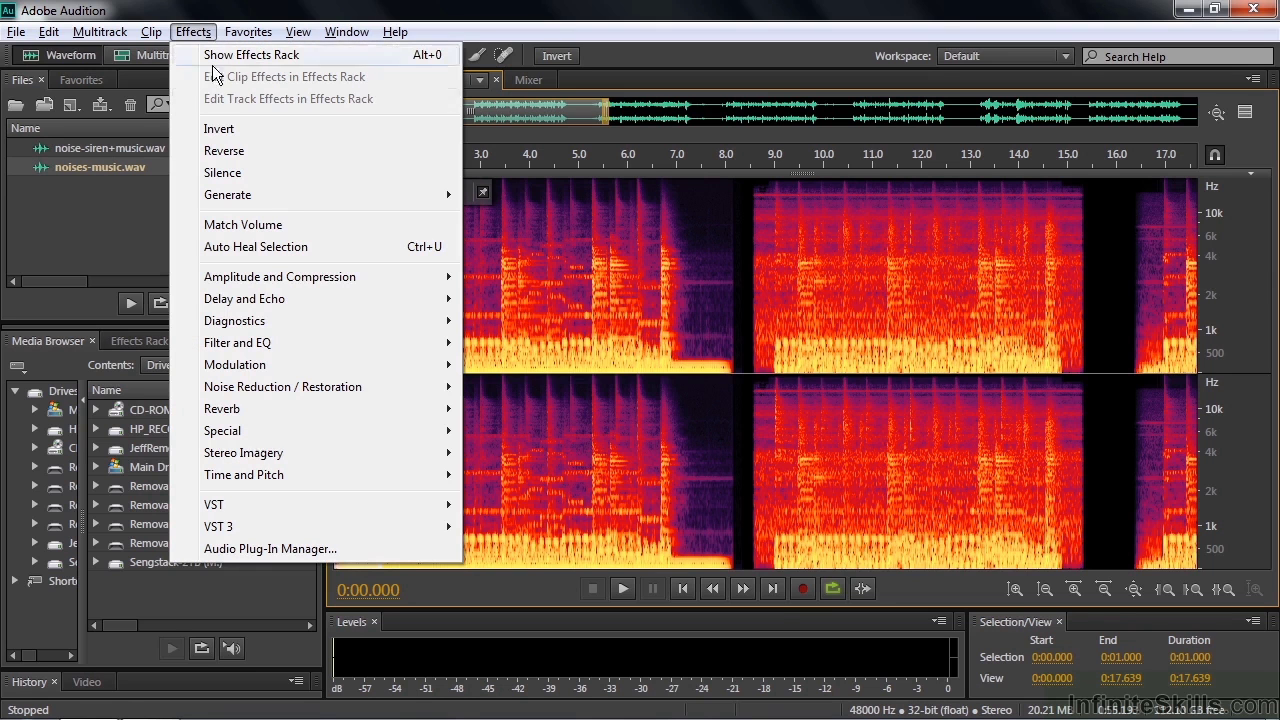
mouse_move(367, 384)
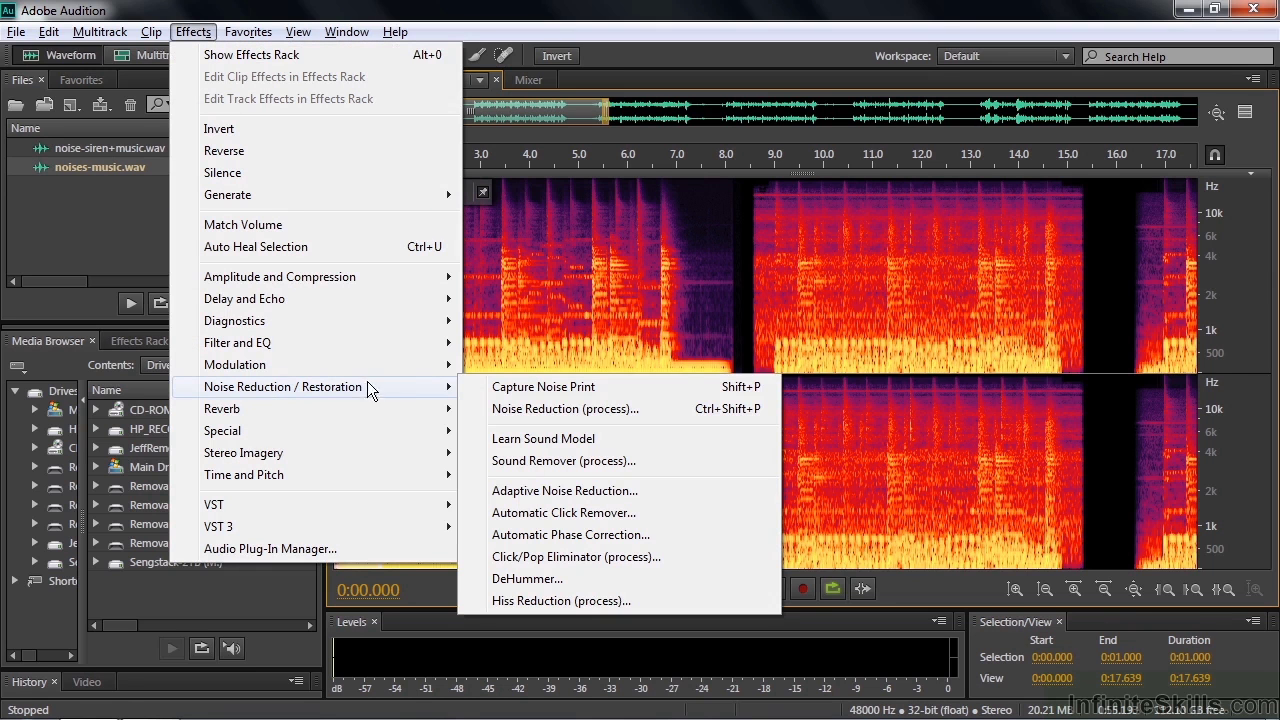
click(535, 438)
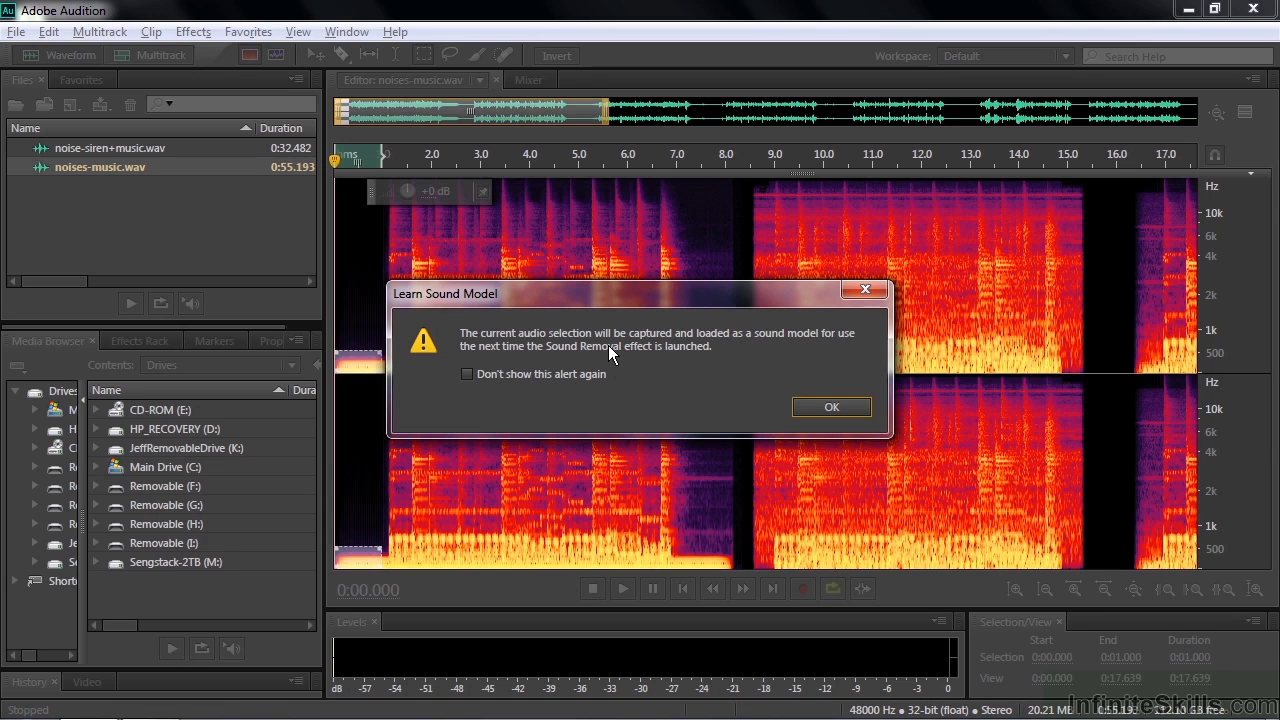
click(467, 374)
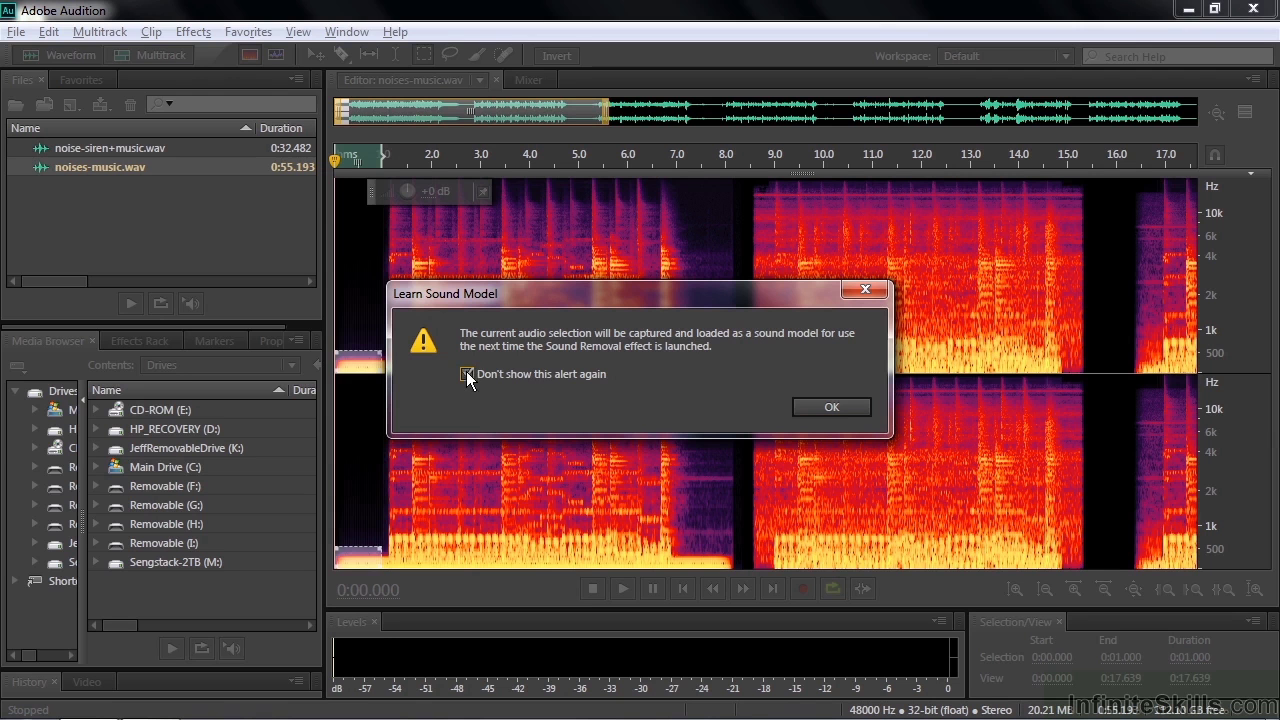
click(834, 407)
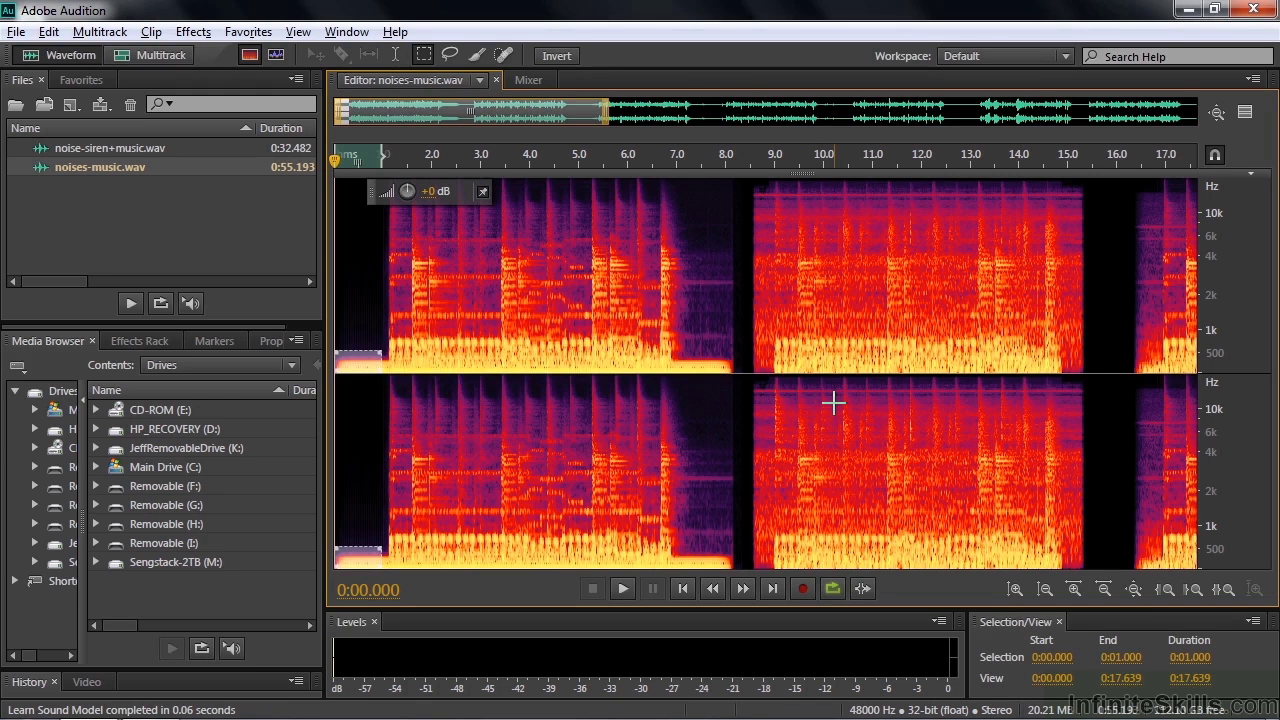
- Clear the marquee and time-select 0:00.000 to 0:08.400 across all frequencies
click(367, 300)
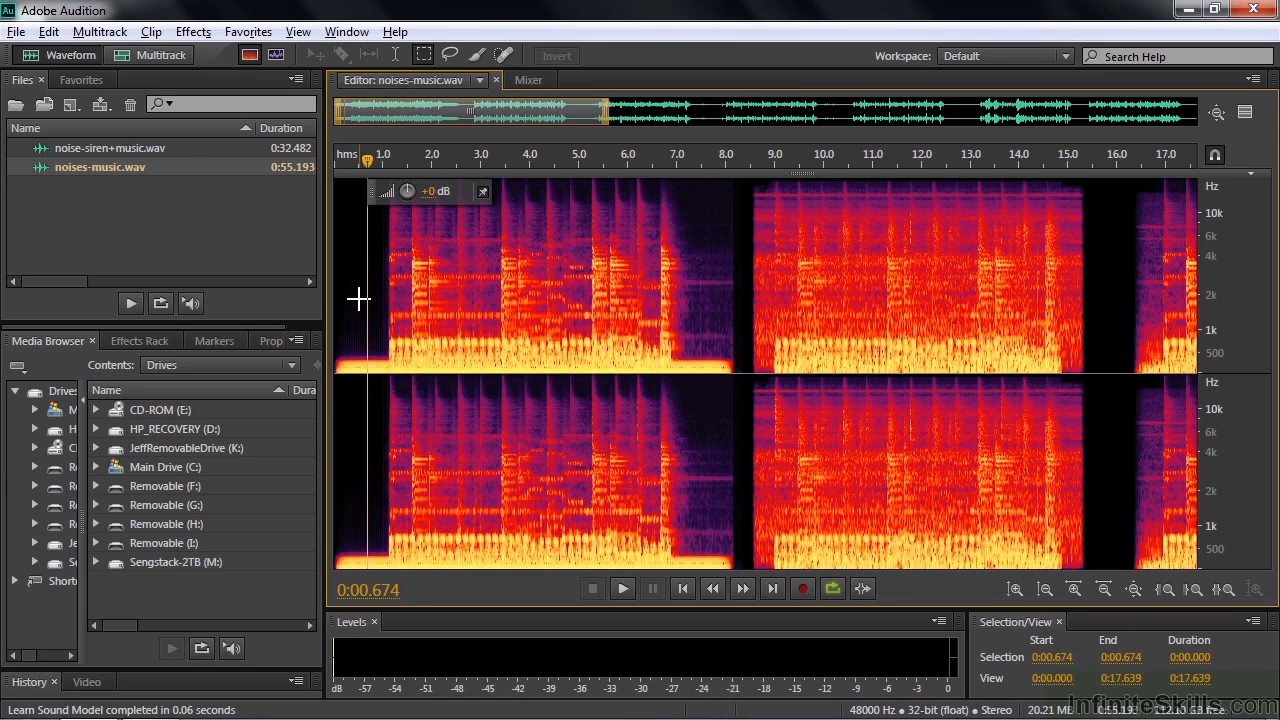
click(396, 55)
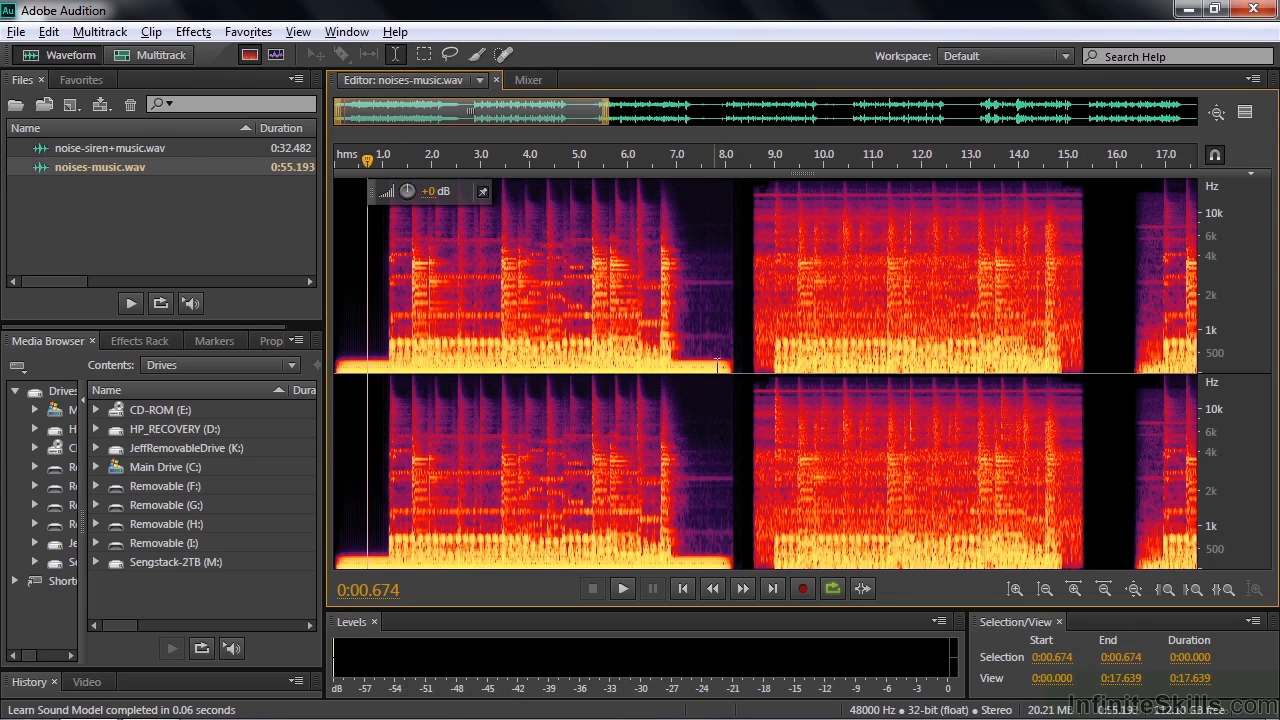
drag(743, 386, 276, 360)
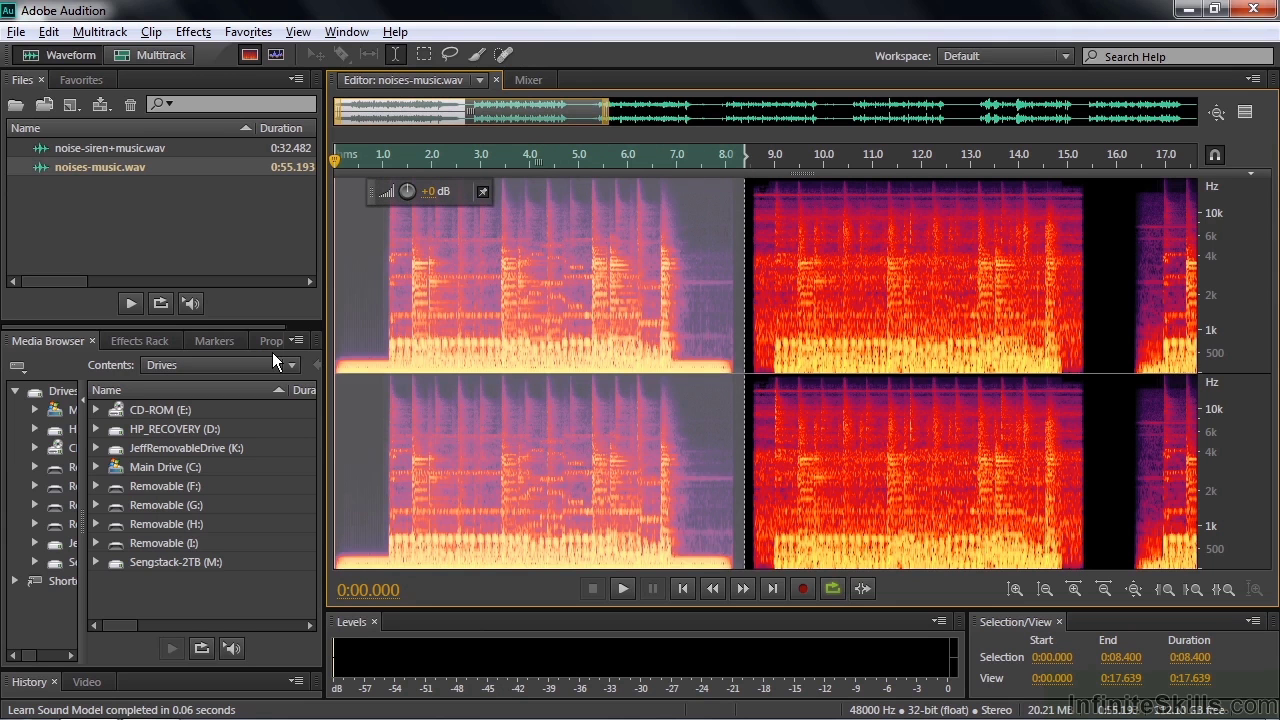
- Open Sound Remover on the 8.4-second range and play its processed preview
click(193, 31)
mouse_move(264, 386)
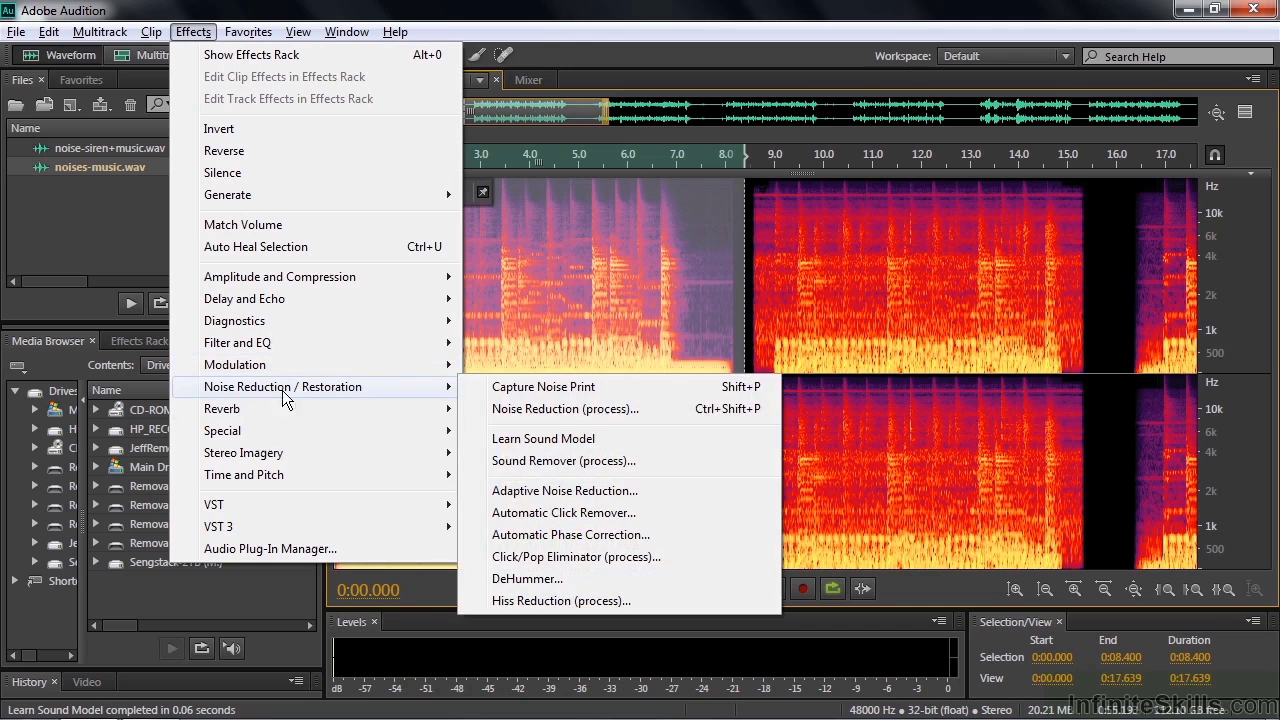
click(511, 462)
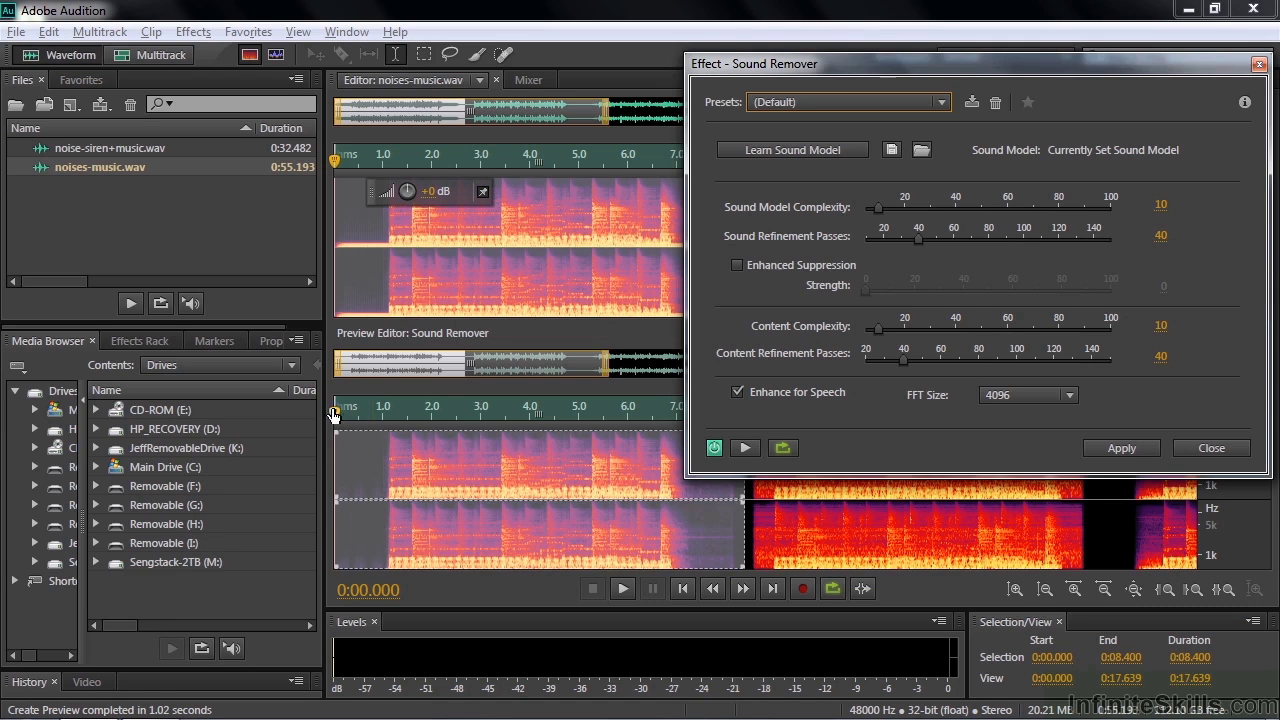
key(space)
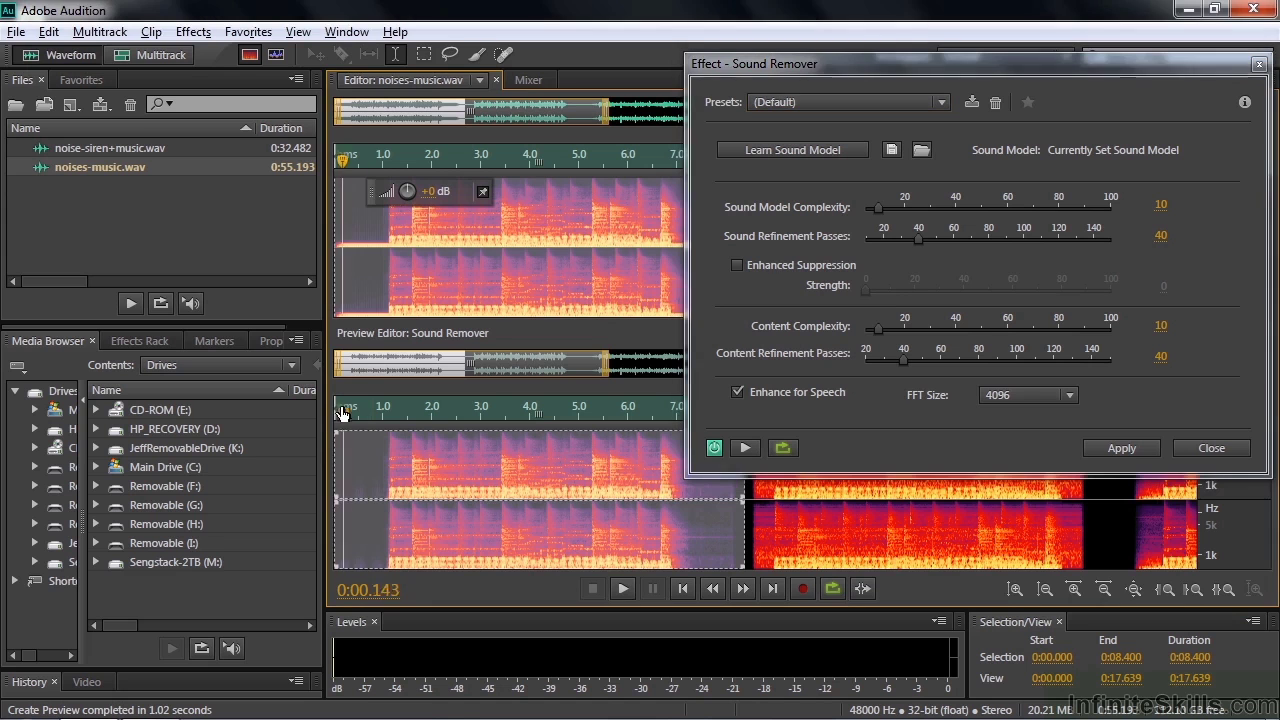
click(745, 447)
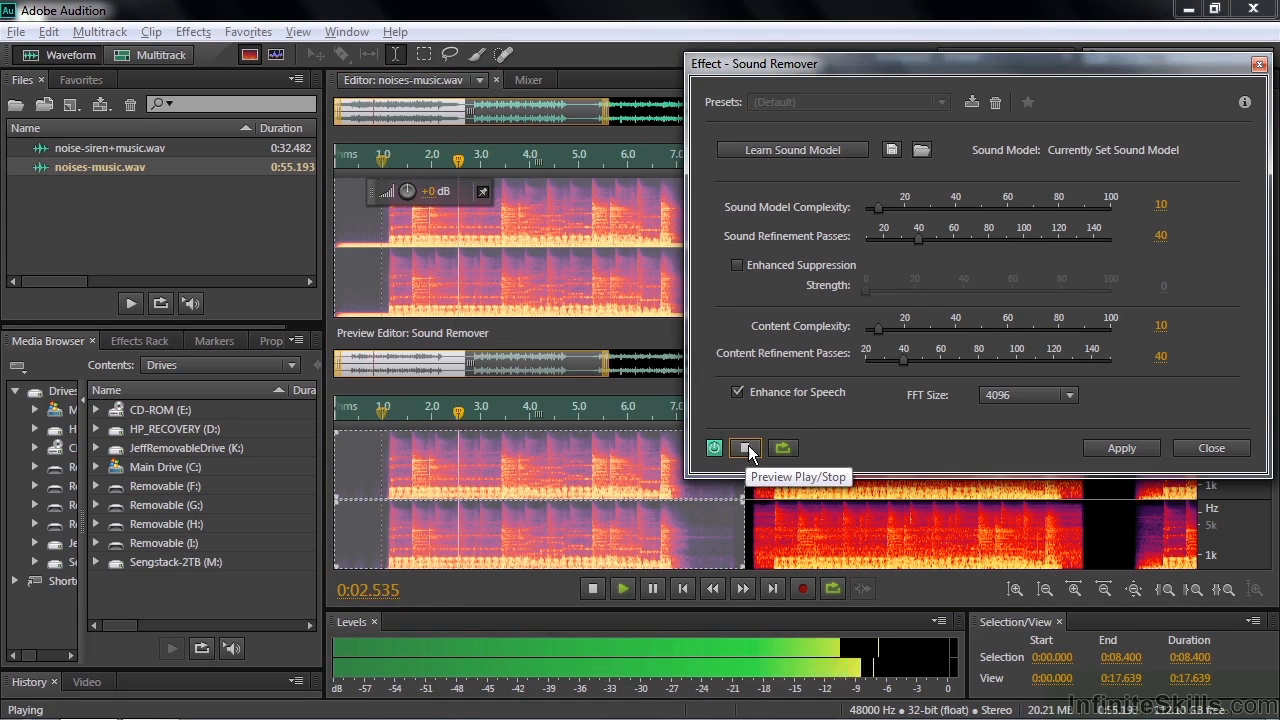
click(748, 447)
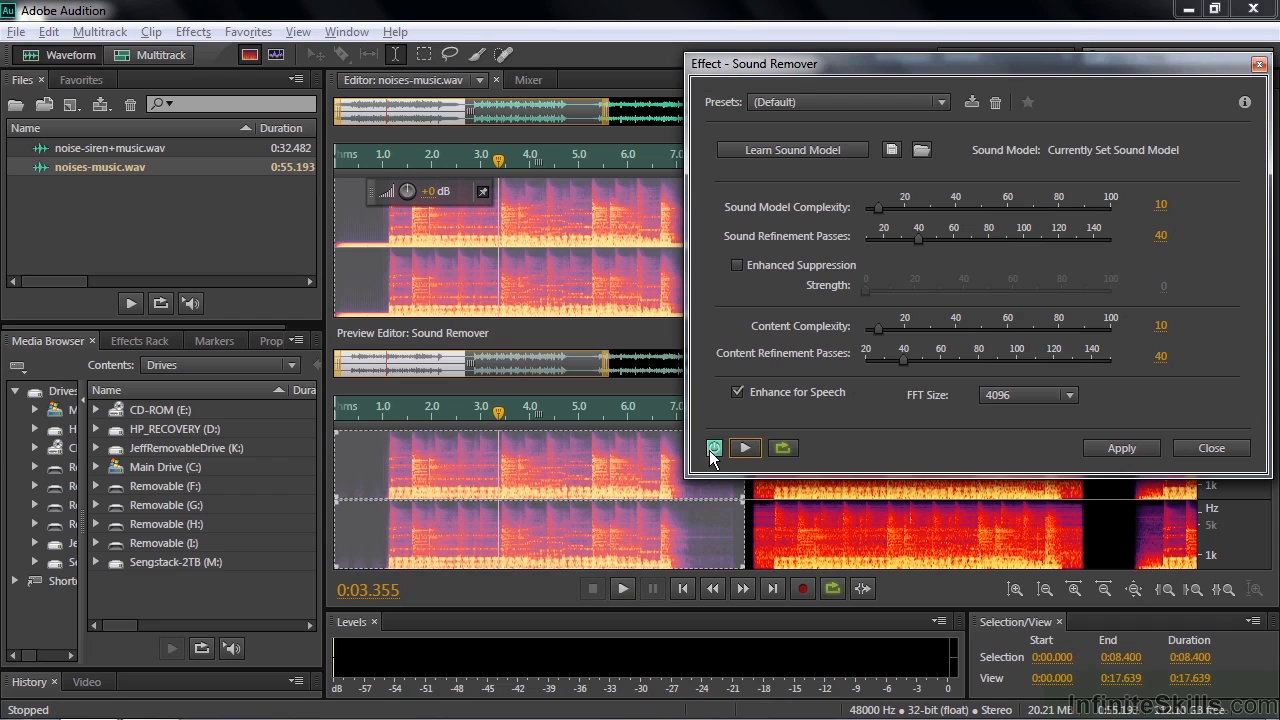
- Compare bypassed and processed previews from about 1 s, then close without applying
click(713, 448)
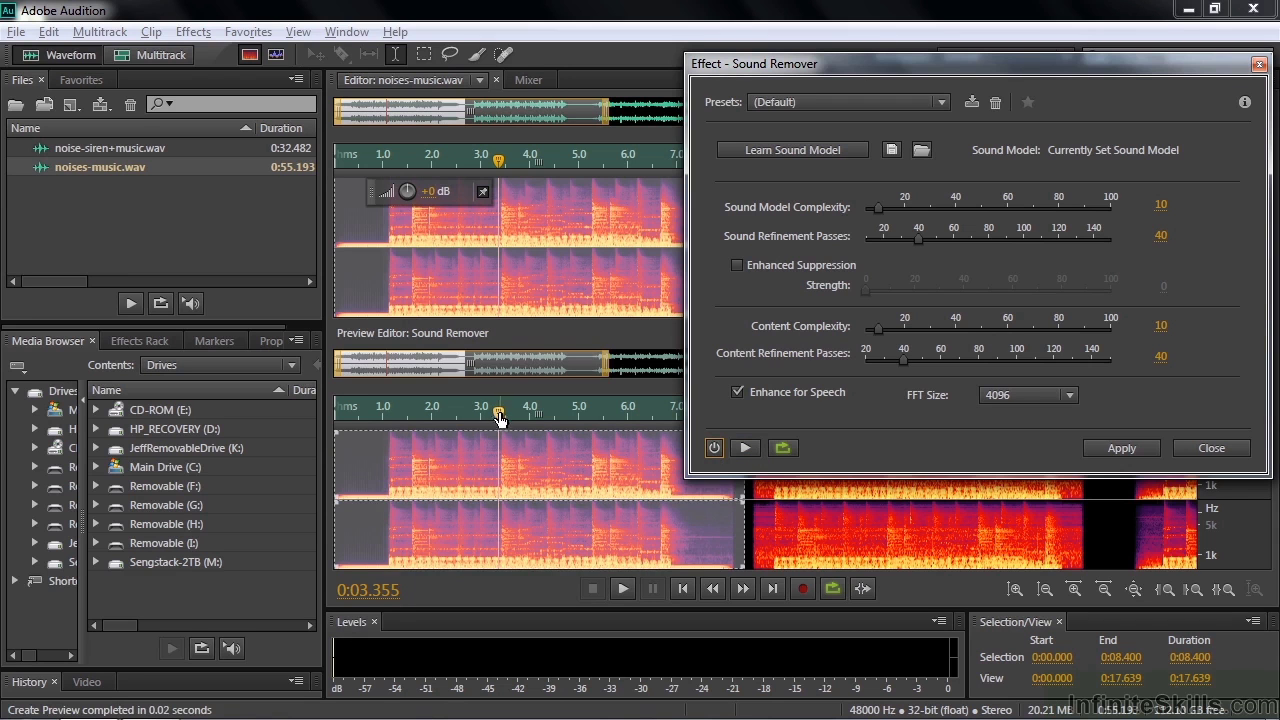
drag(499, 412, 372, 417)
key(space)
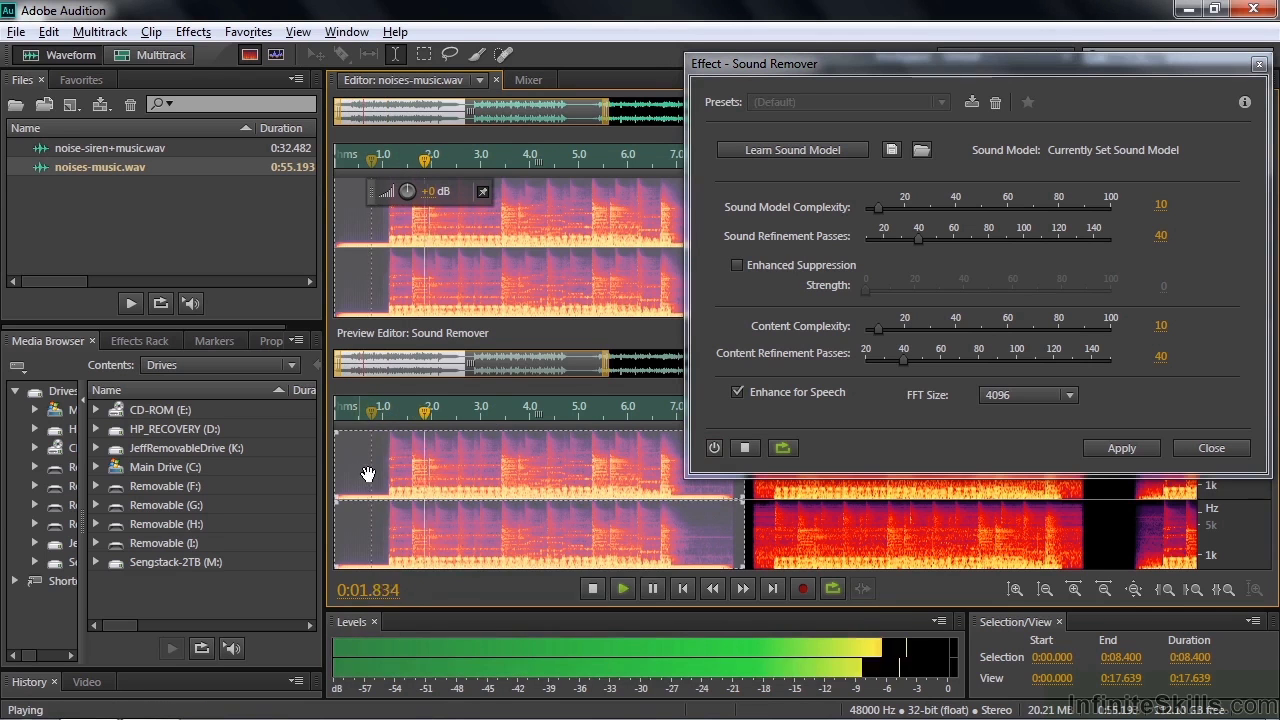
key(space)
click(714, 450)
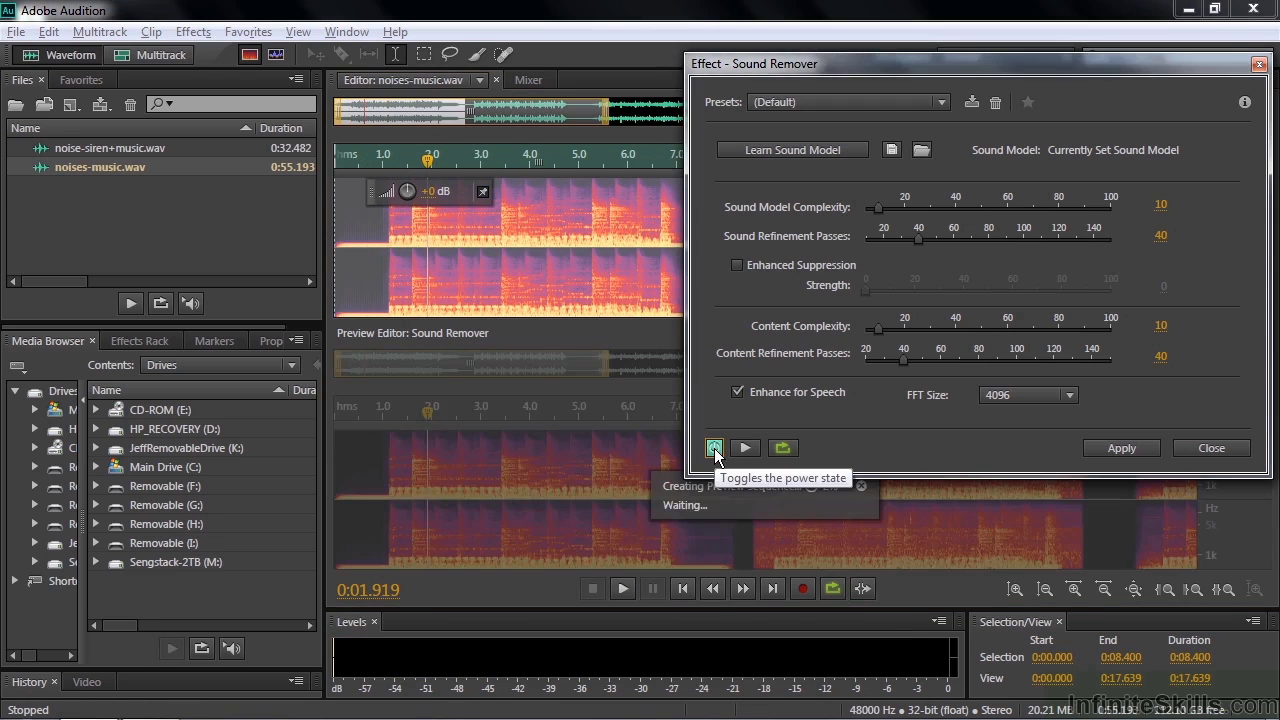
key(space)
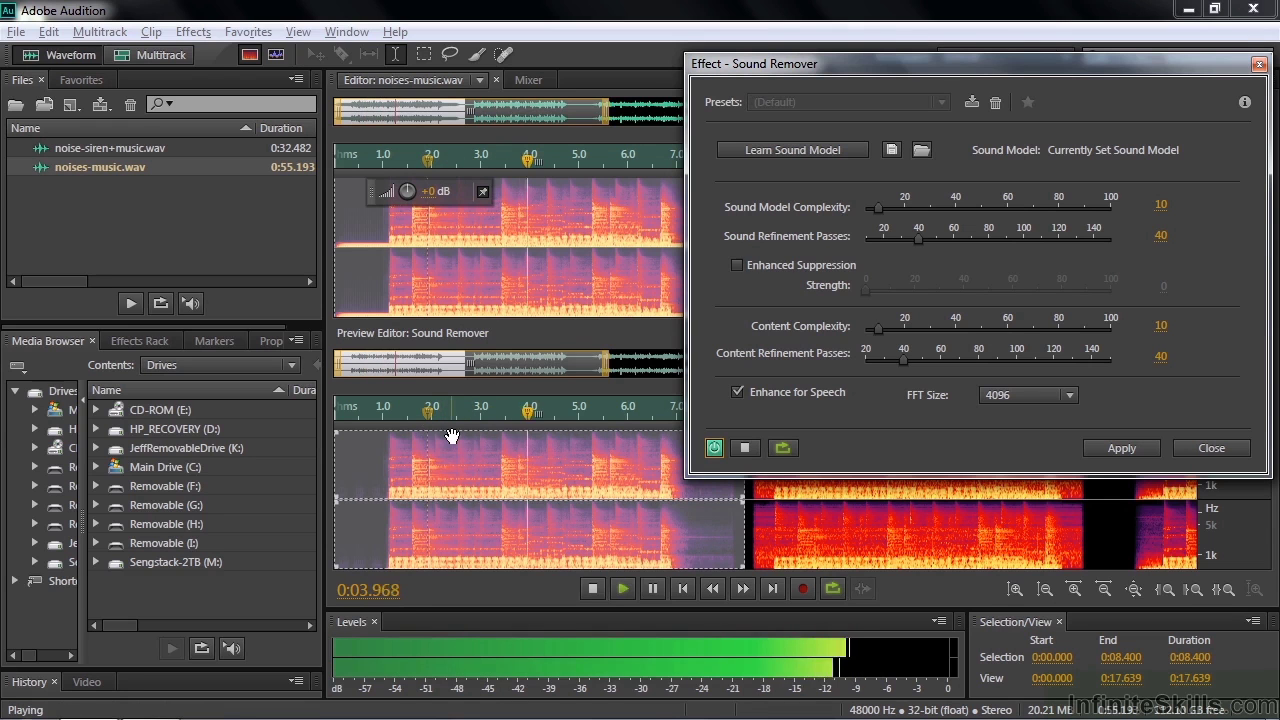
key(space)
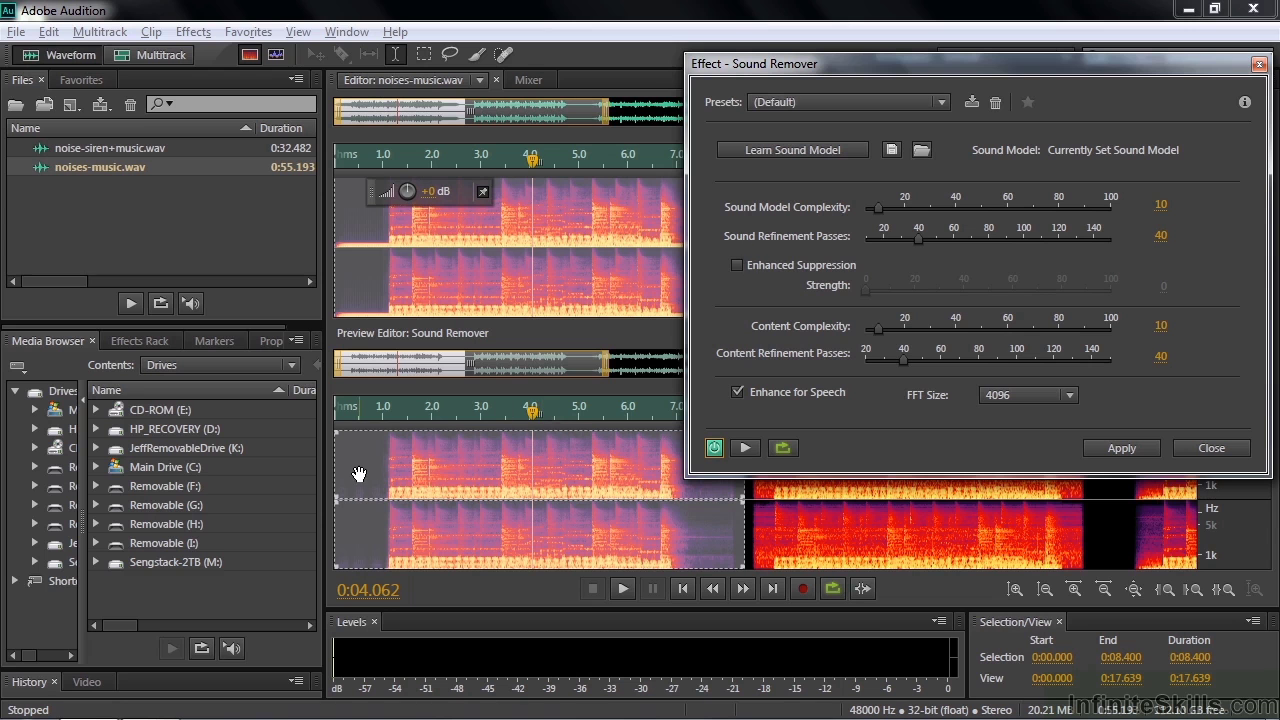
click(1208, 448)
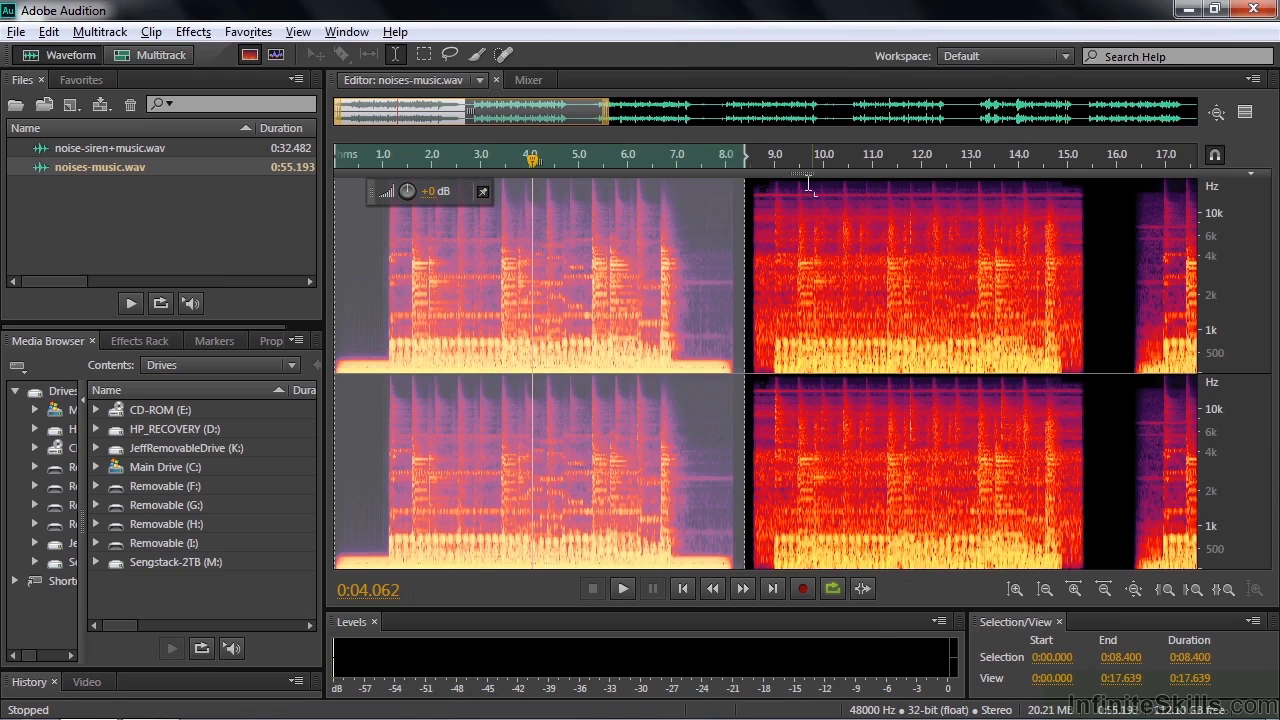
- Scroll to the 15–32 s stretch and listen to the noise near 23 seconds
drag(465, 113, 734, 163)
click(763, 267)
key(space)
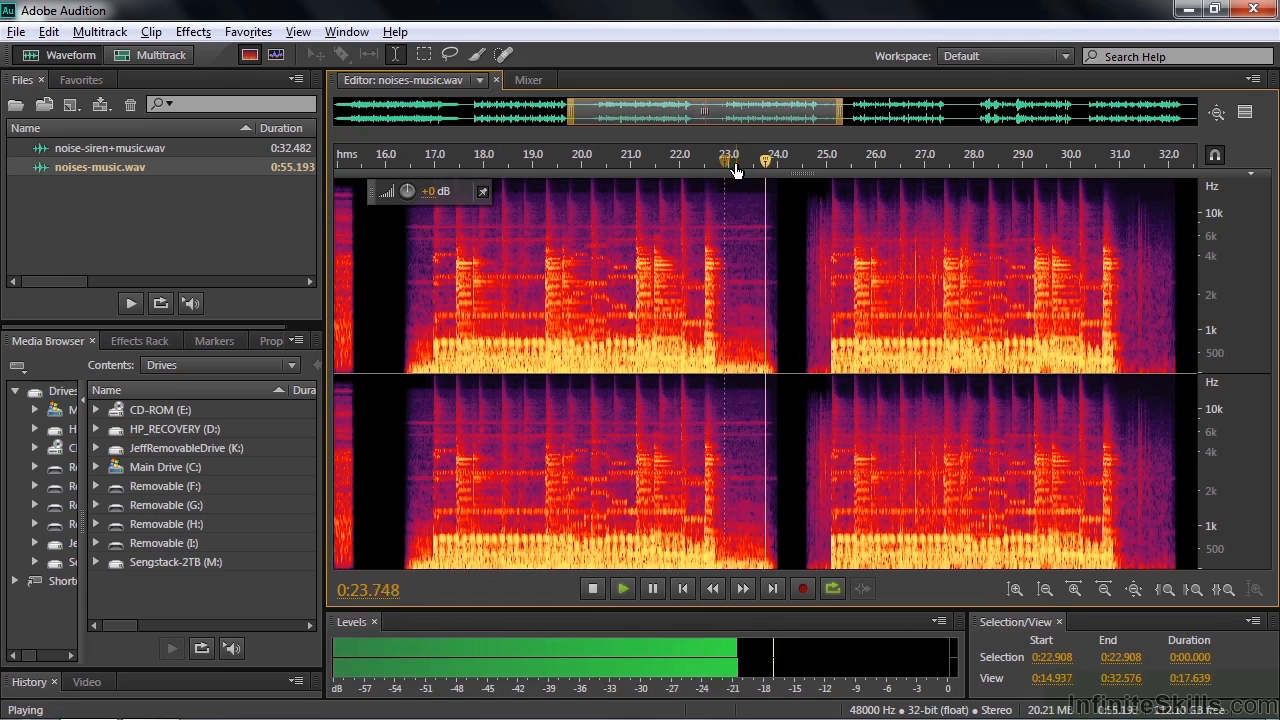
key(space)
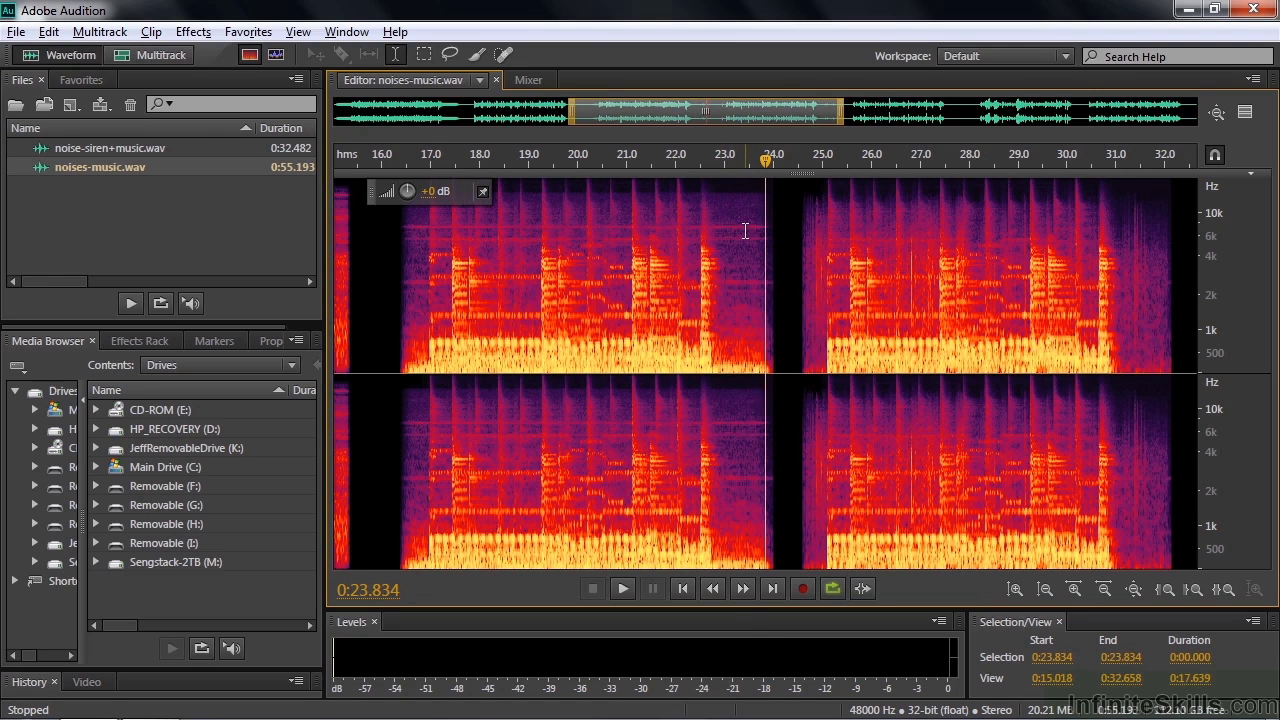
- Marquee-select the 23.0–23.8 s noise burst and learn a sound model from it
click(424, 54)
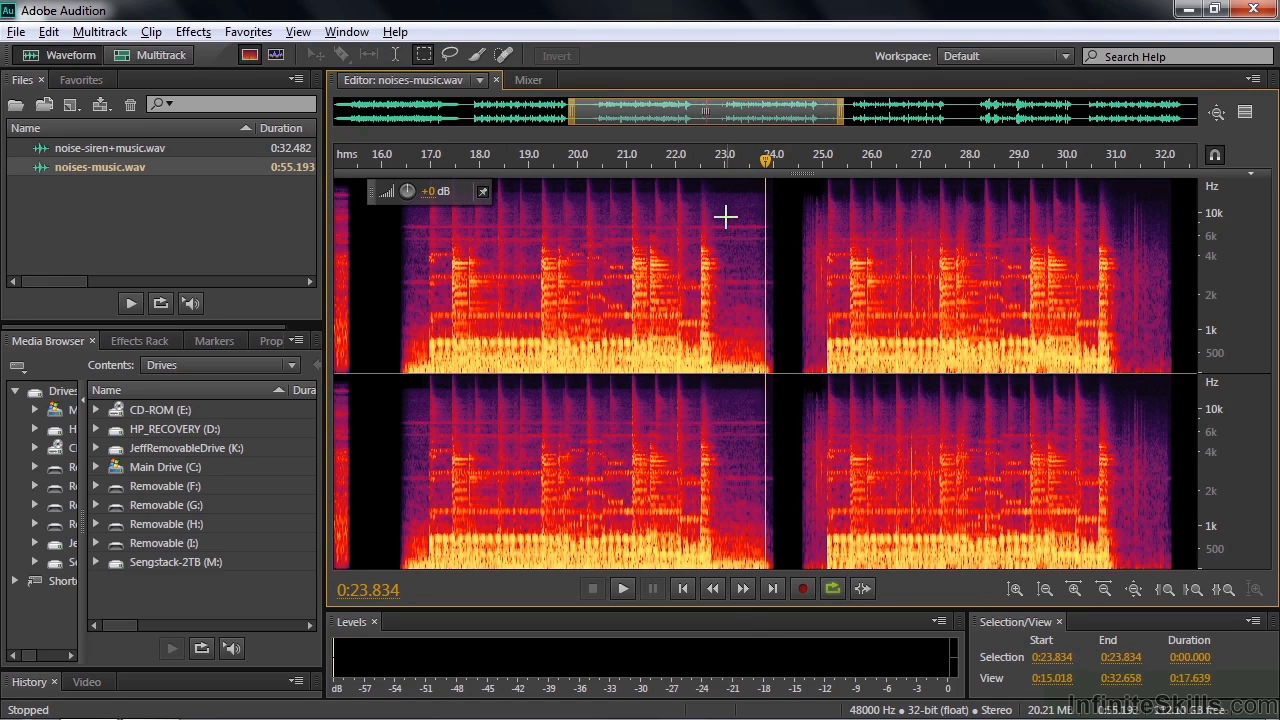
drag(724, 212, 765, 375)
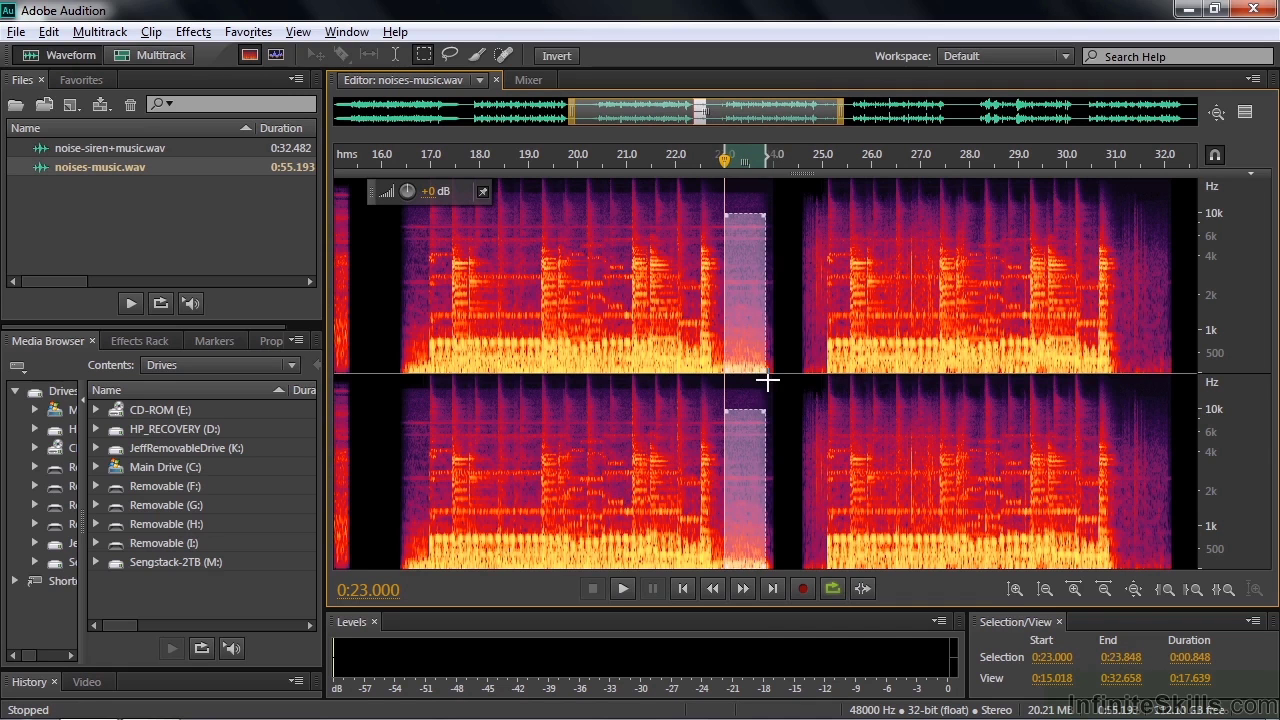
click(194, 31)
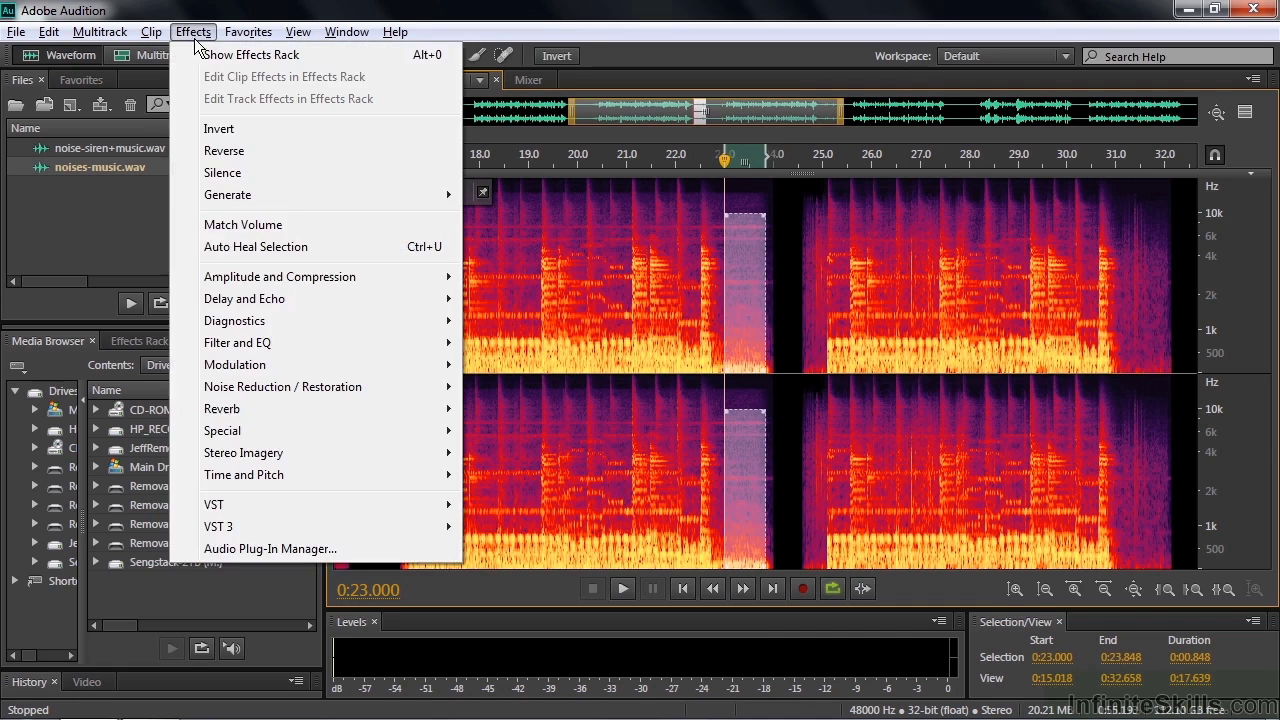
mouse_move(280, 388)
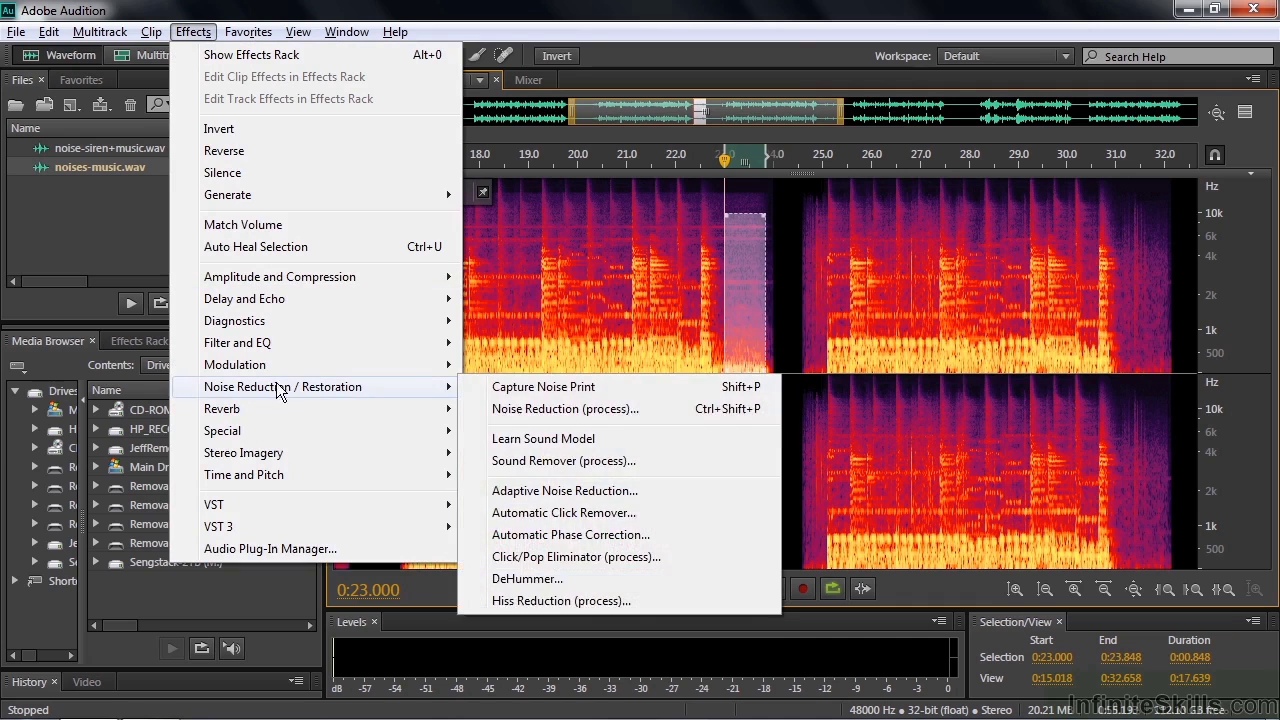
click(501, 438)
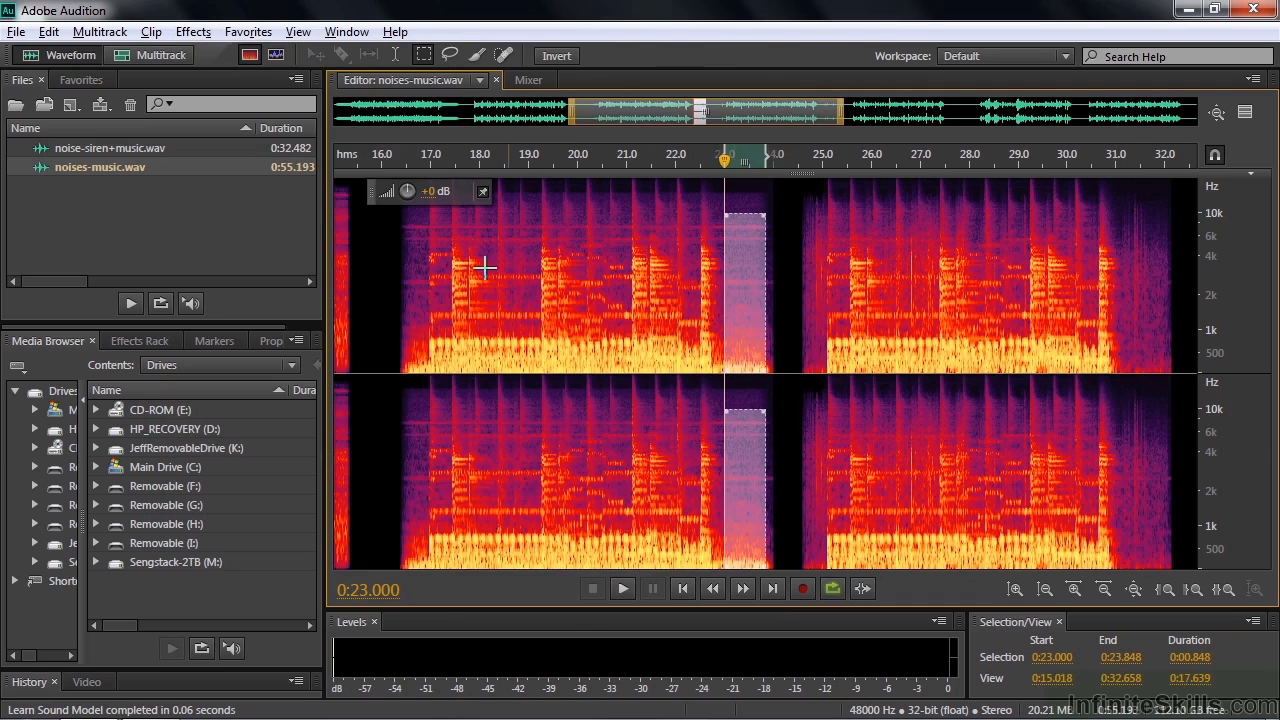
click(396, 54)
- Time-select 16–24 s, open Sound Remover on it, and display its presets list
drag(382, 366, 786, 366)
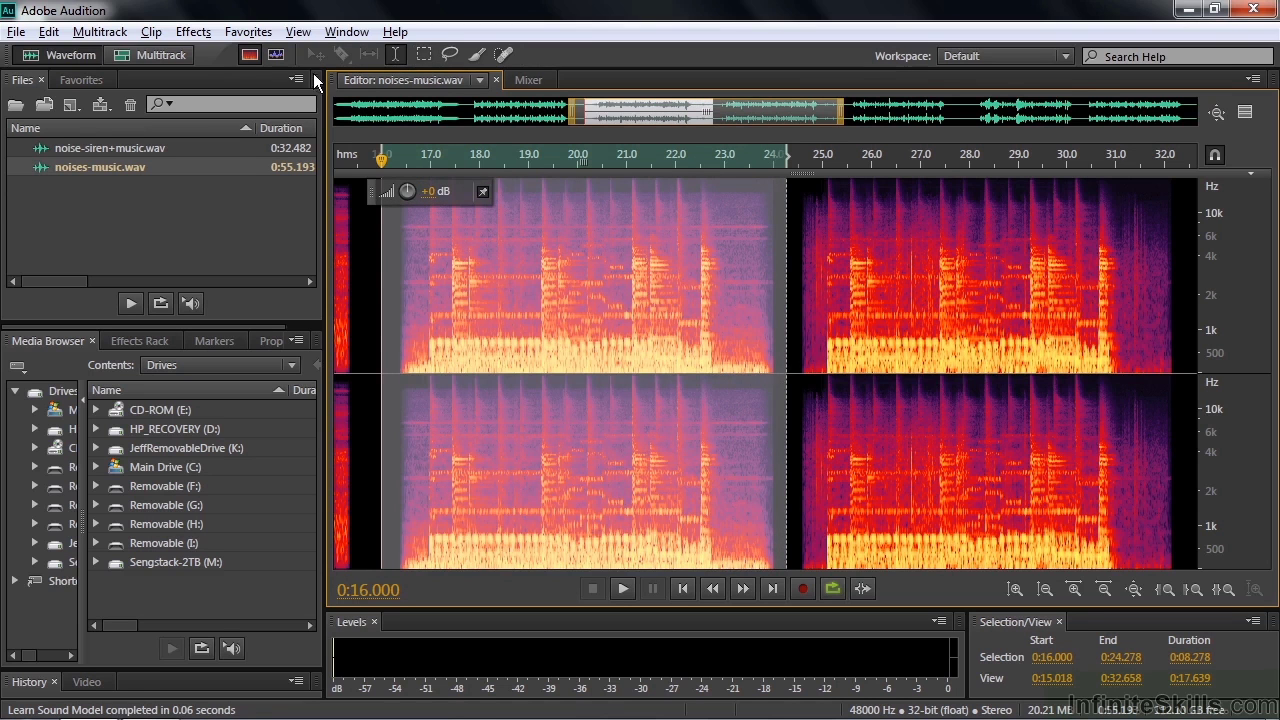
click(200, 32)
mouse_move(272, 390)
click(517, 462)
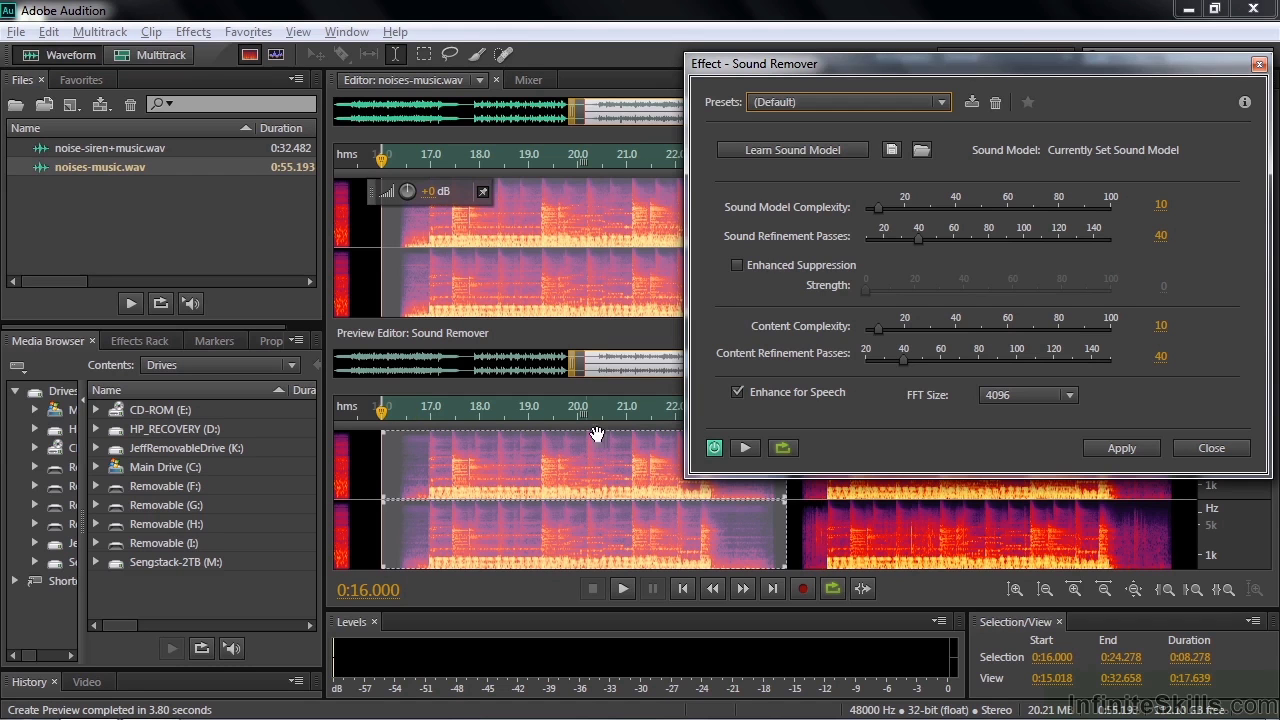
click(946, 102)
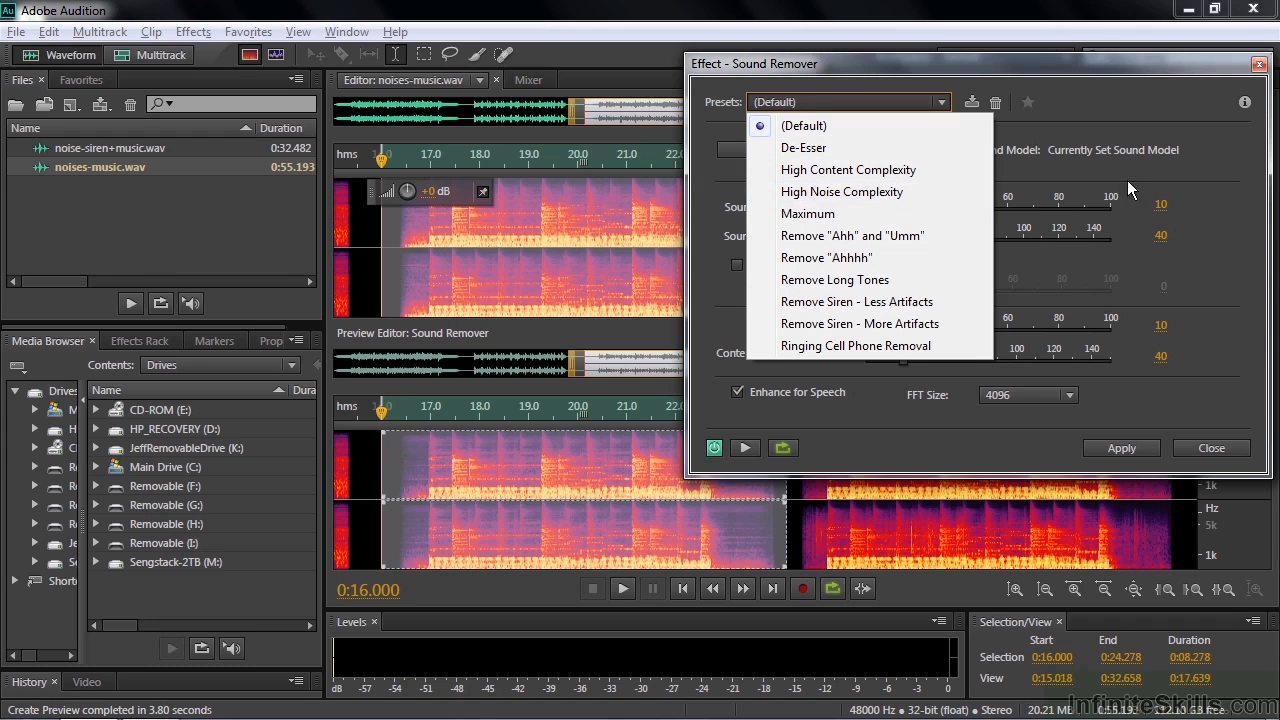
- Choose the High Noise Complexity preset and play, then stop, its preview
click(854, 192)
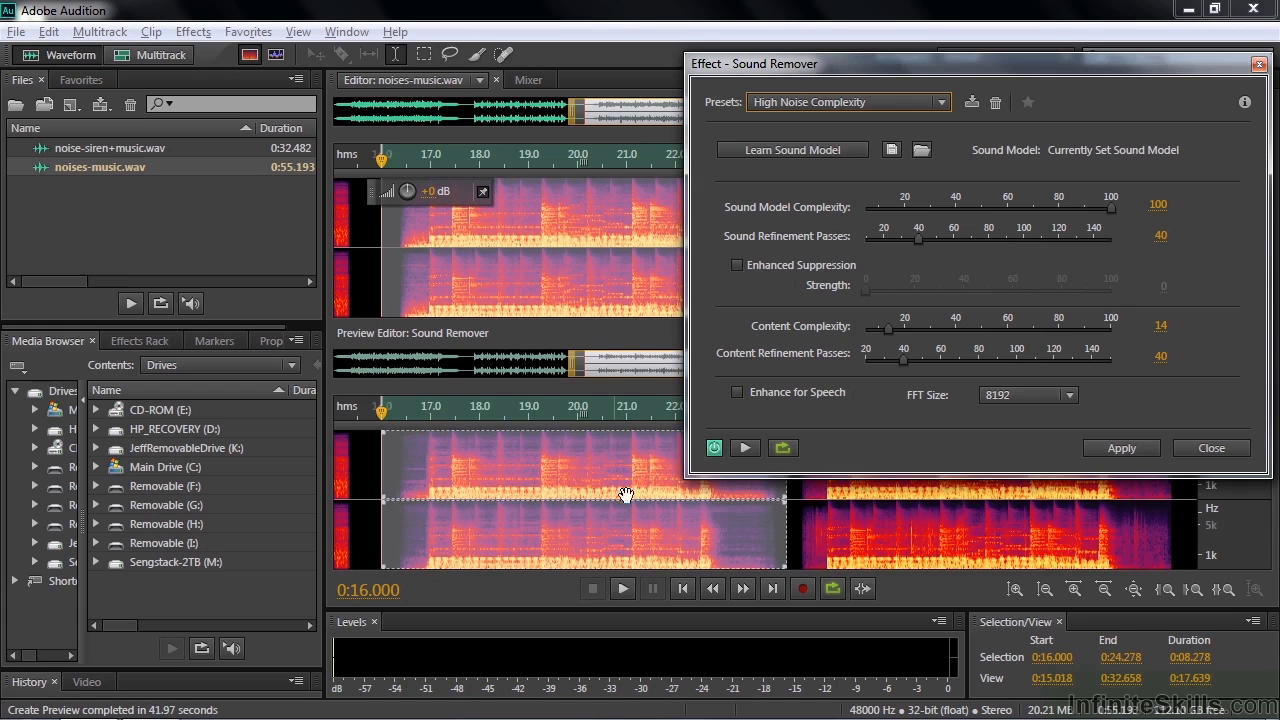
click(745, 448)
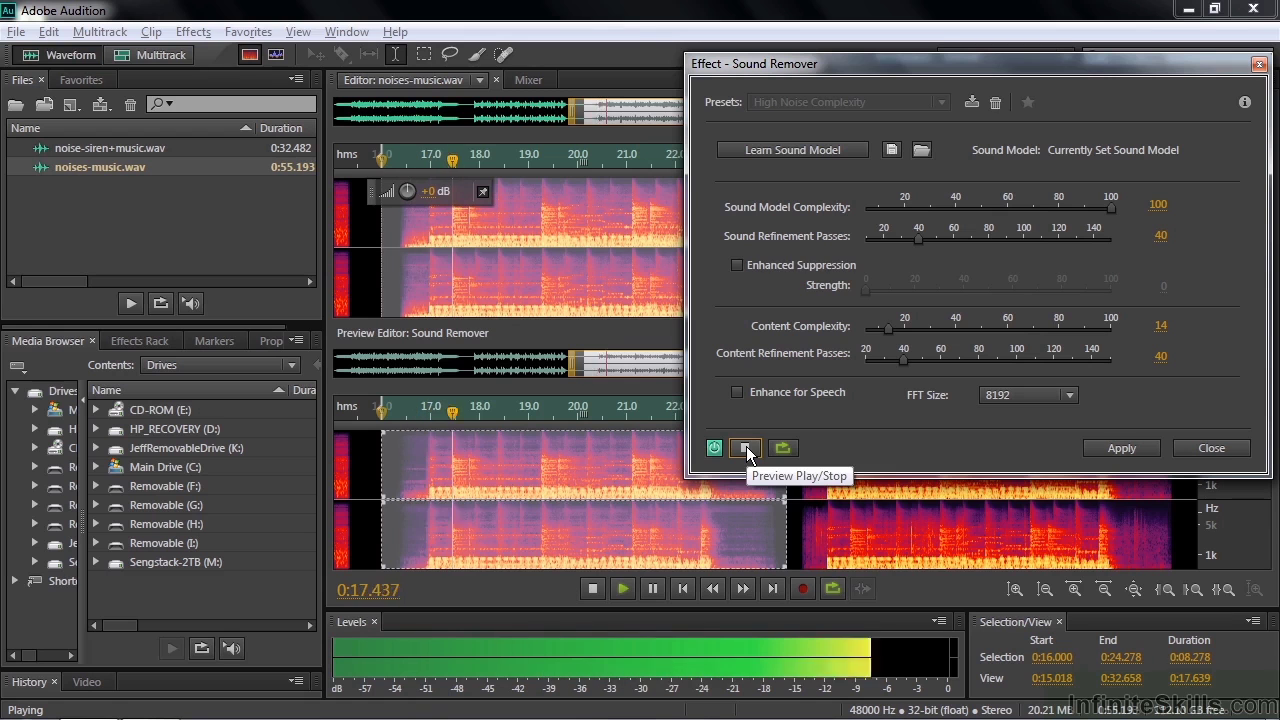
click(746, 447)
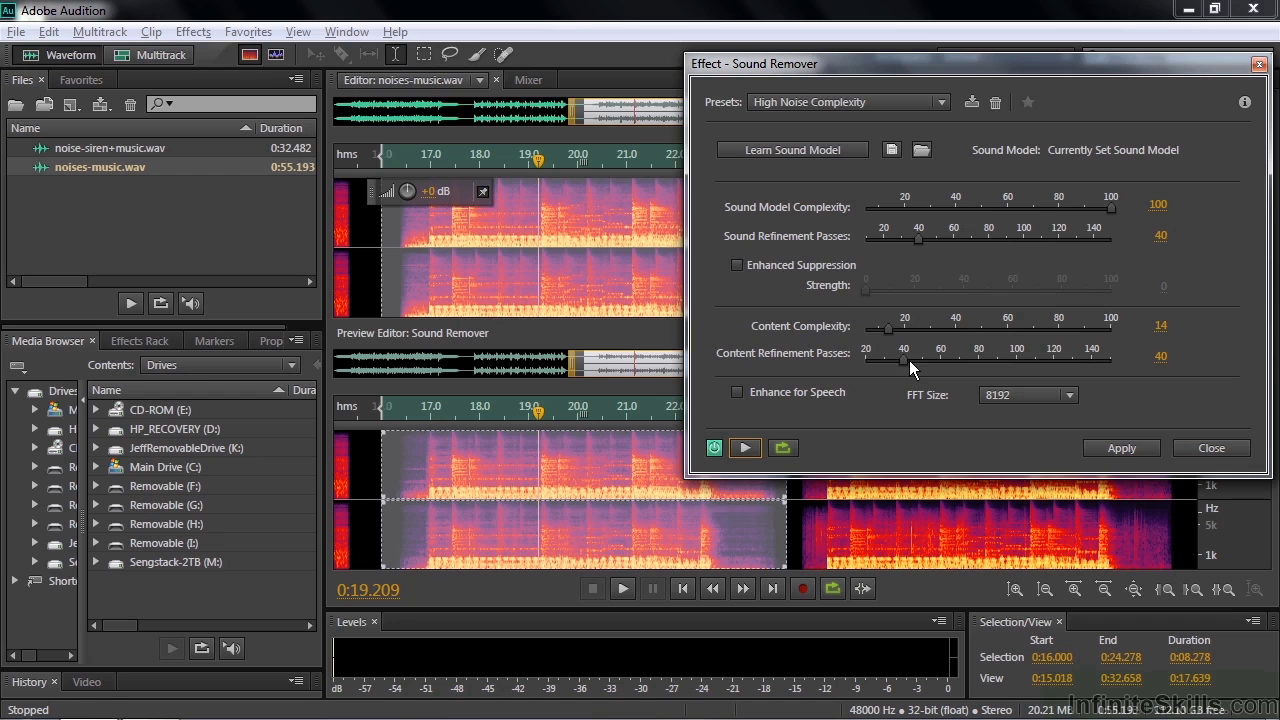
- Close Sound Remover, marquee-select the 43.7–44.2 s noise burst, and learn a sound model from it
click(1213, 448)
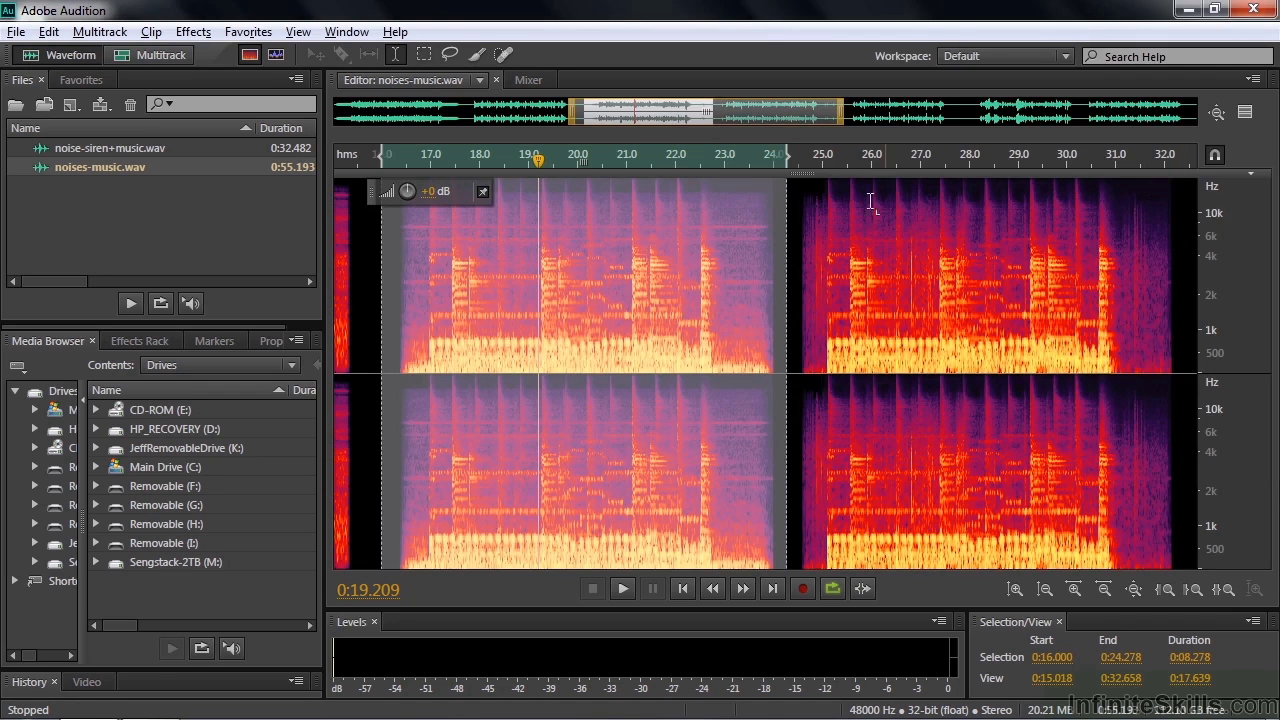
drag(768, 119, 1120, 119)
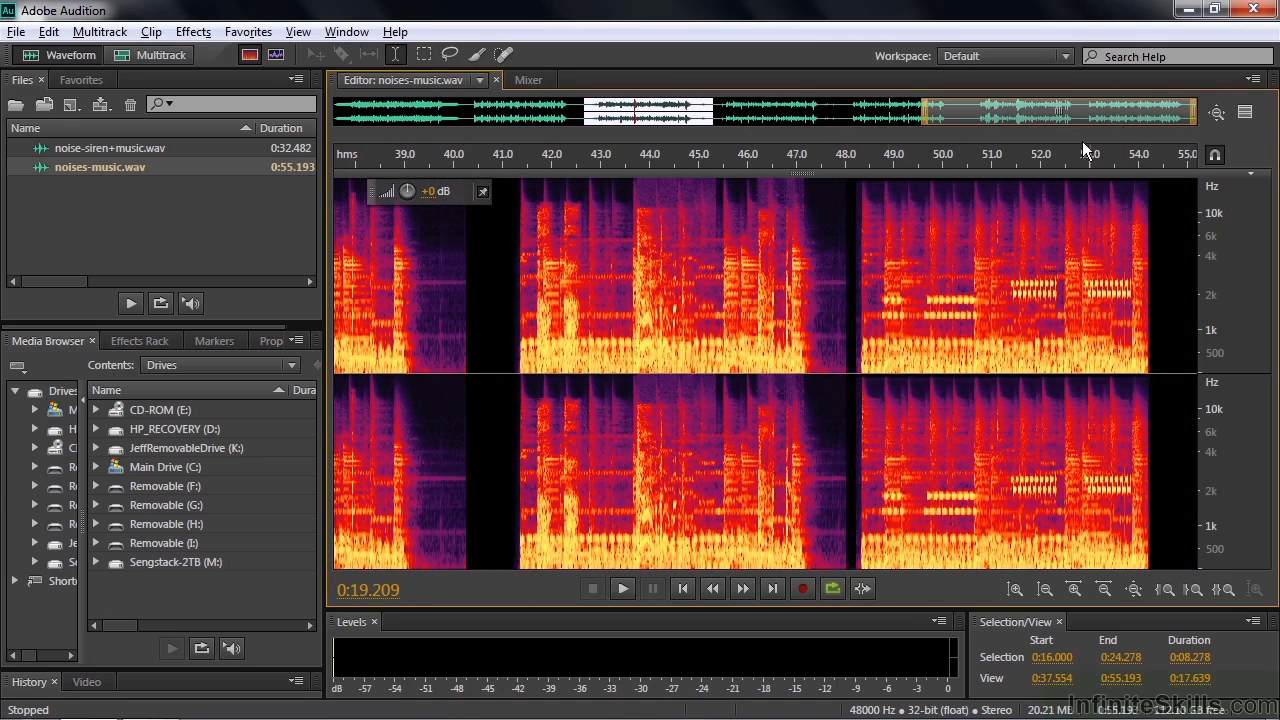
click(426, 57)
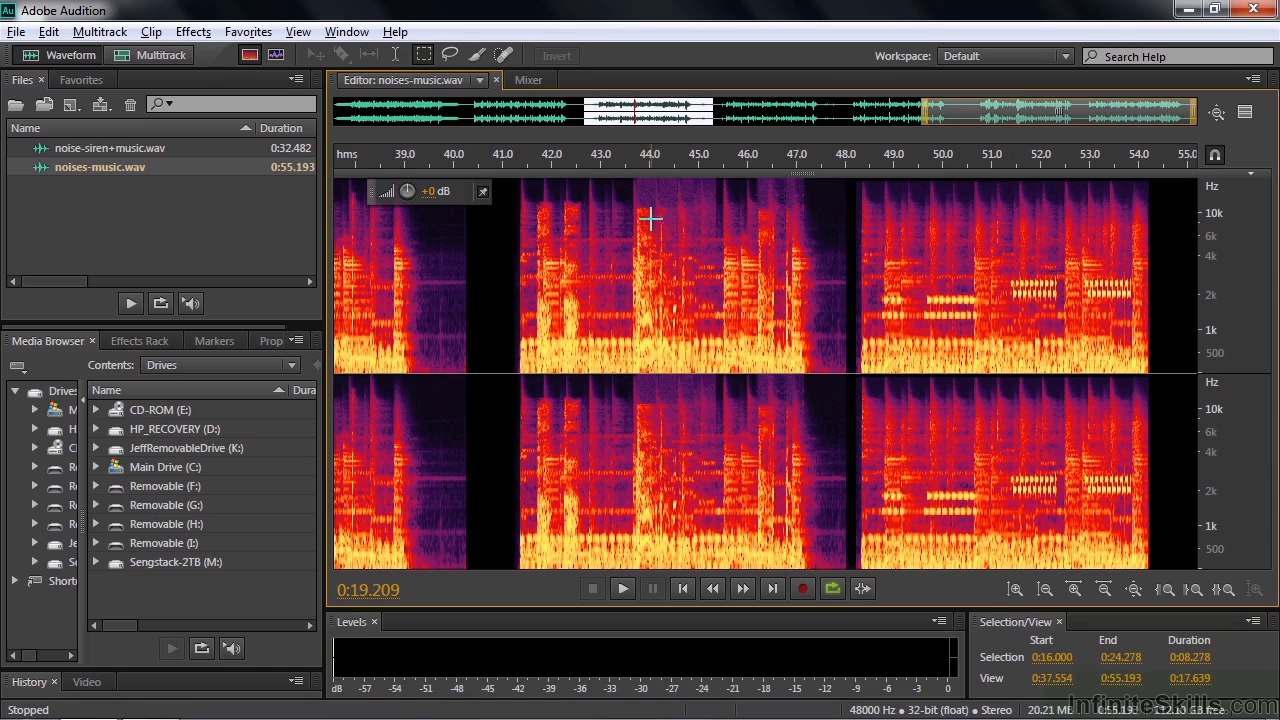
drag(637, 204, 660, 339)
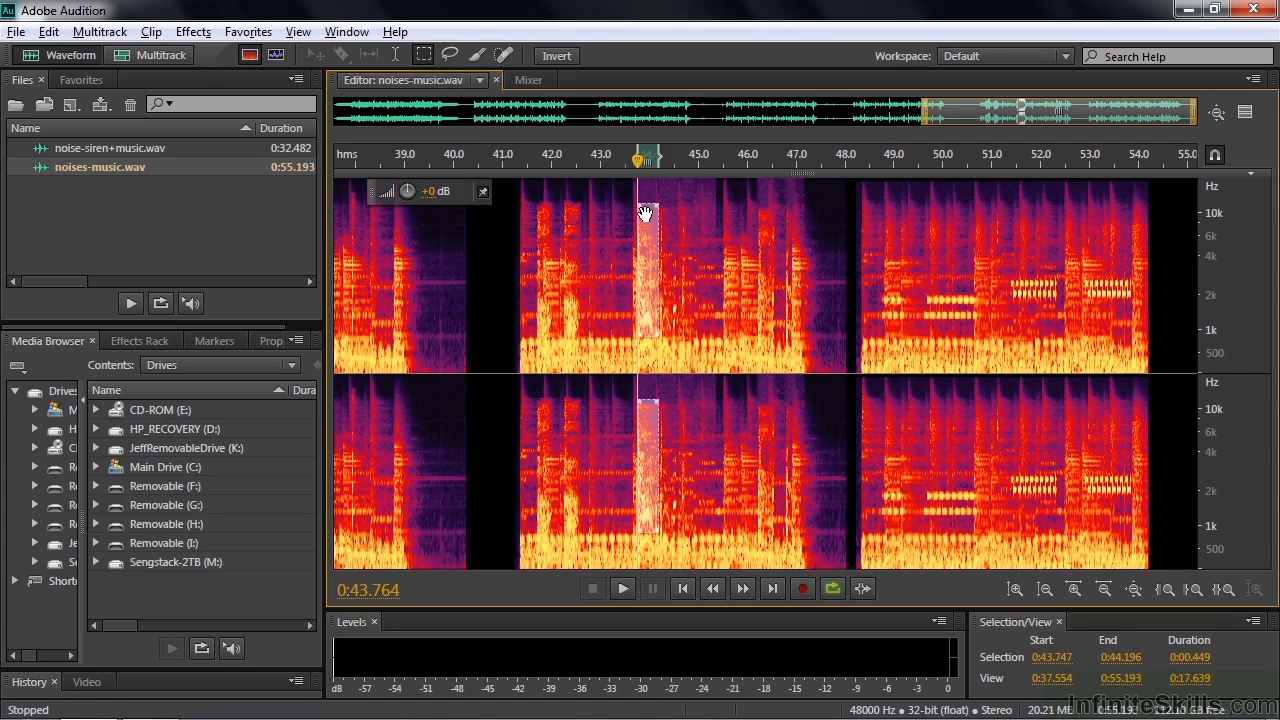
click(193, 31)
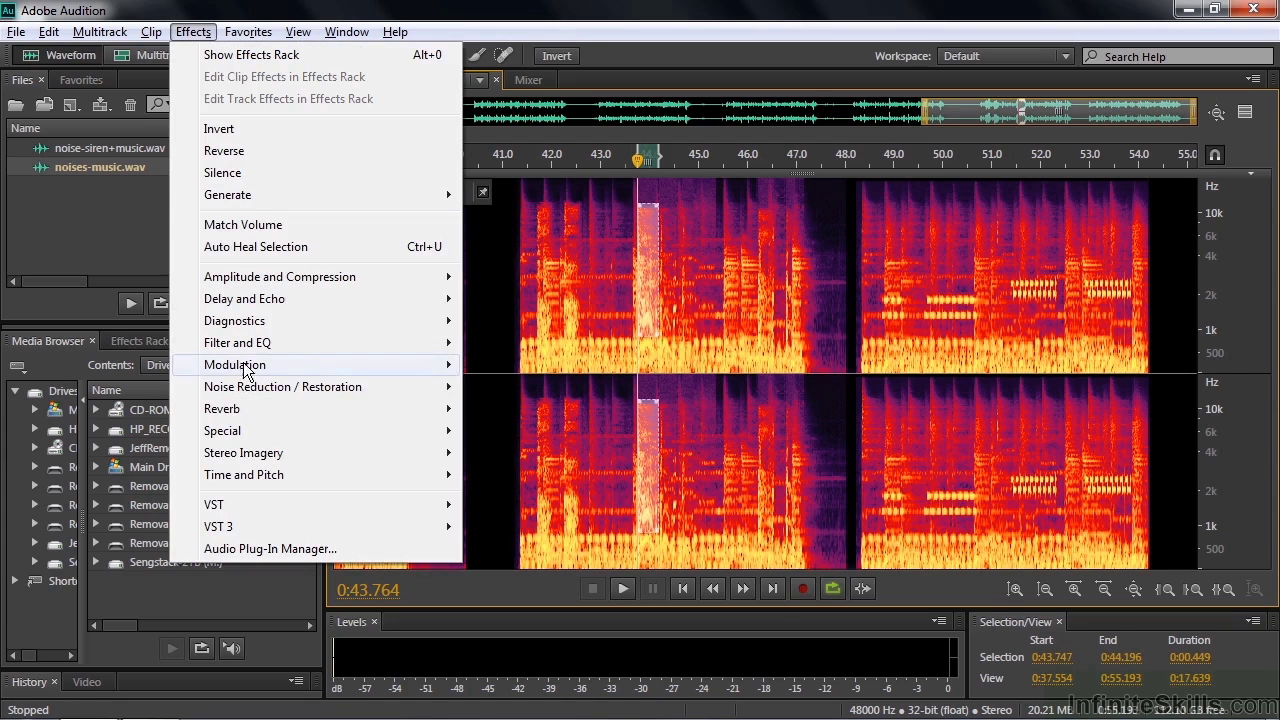
mouse_move(253, 392)
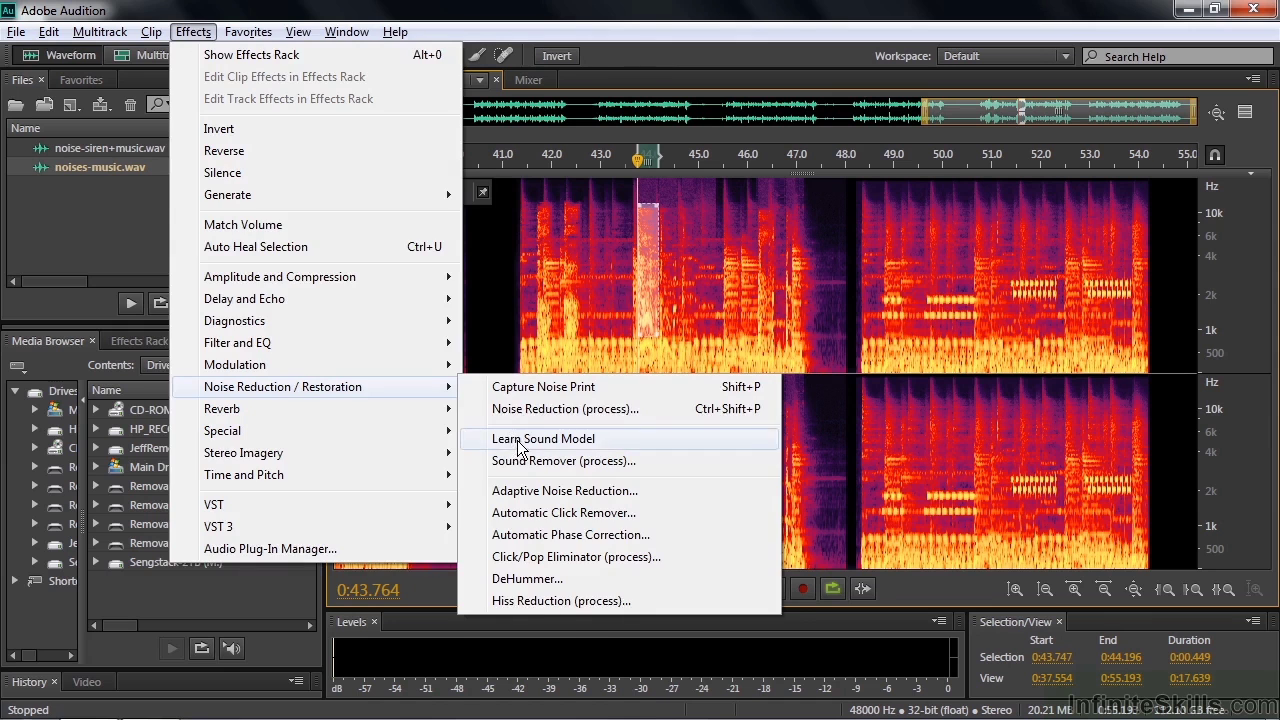
click(520, 440)
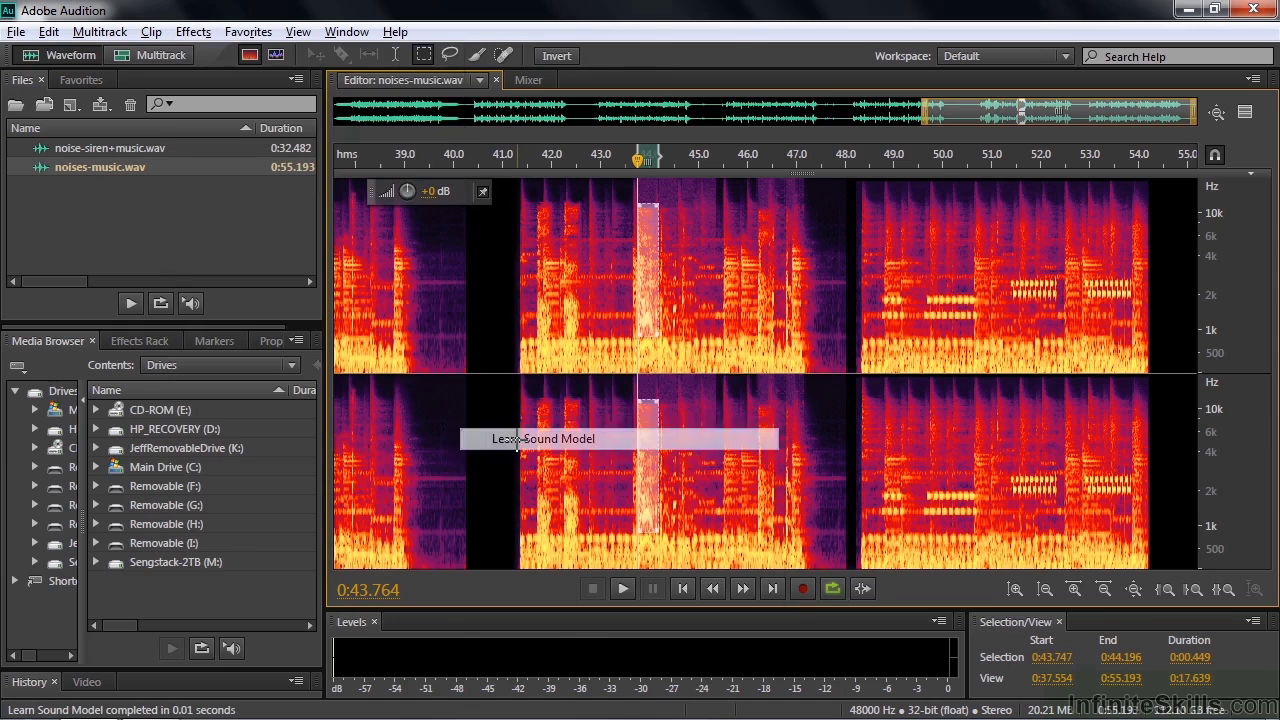
- Time-select the 41.000–48.203 s passage
click(395, 54)
drag(503, 300, 856, 340)
click(193, 32)
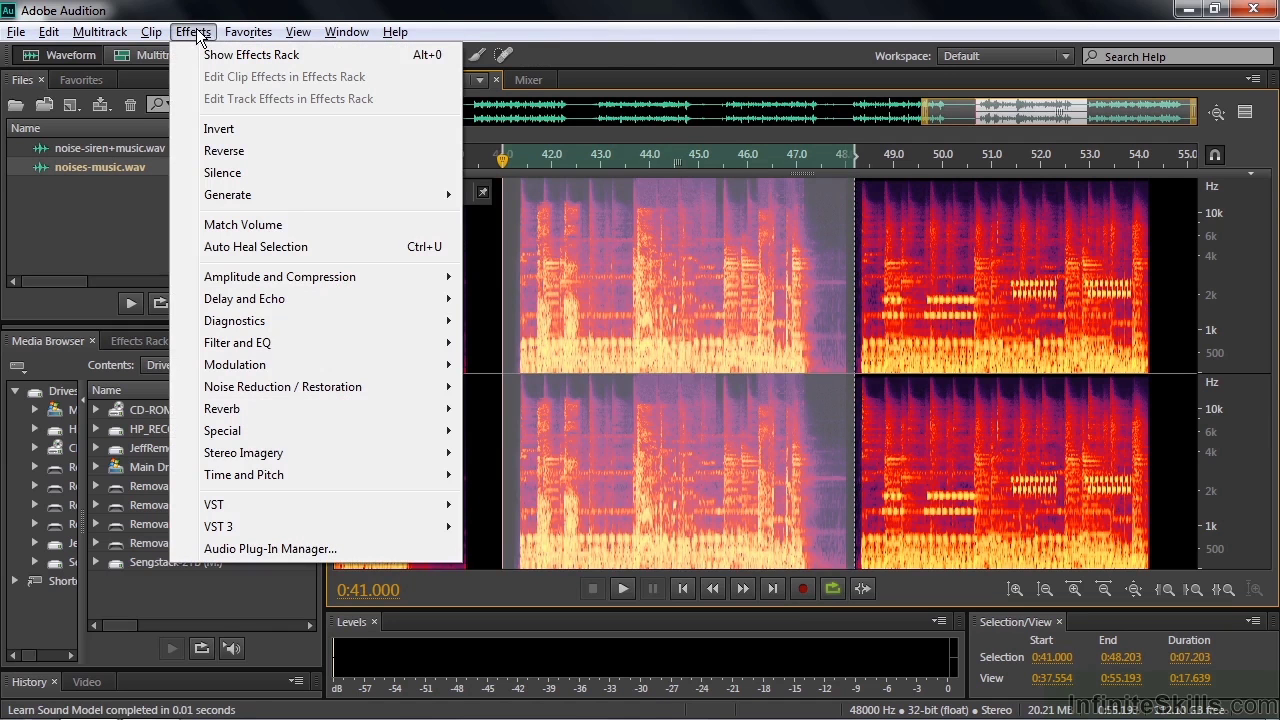
- Open Sound Remover on the 41–48.2 s range and switch to the (Default) preset
mouse_move(280, 389)
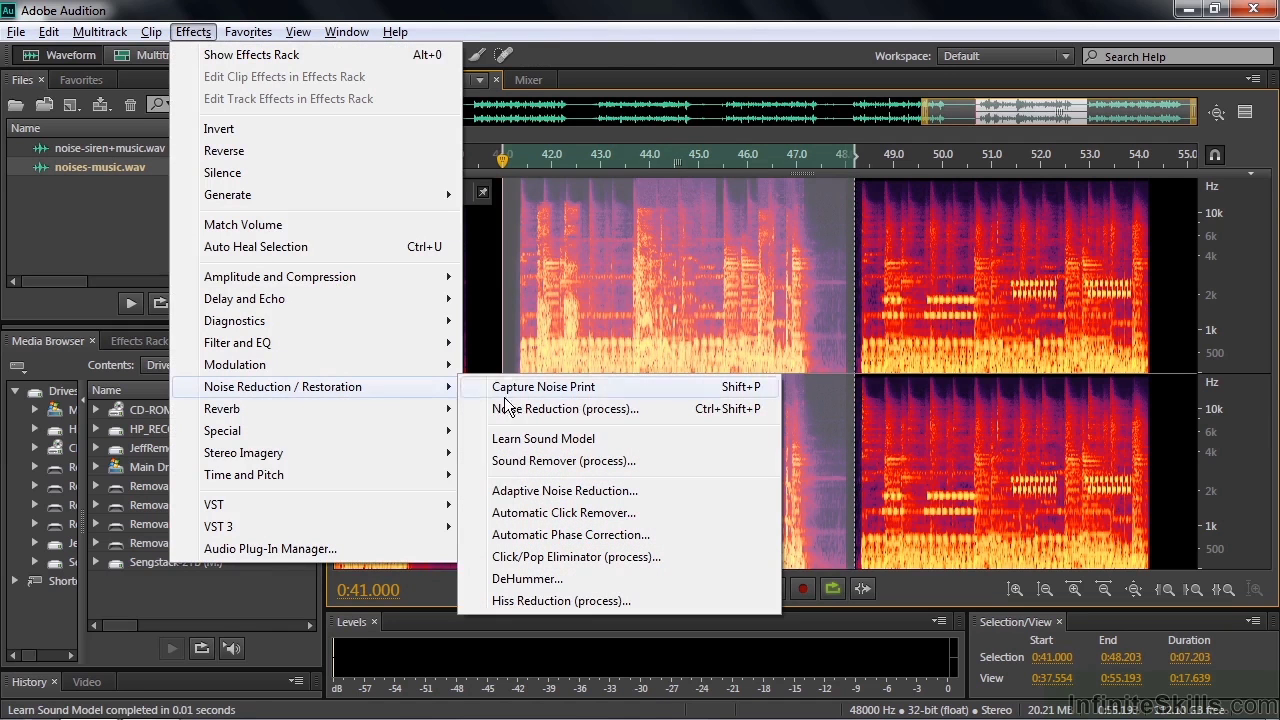
click(522, 464)
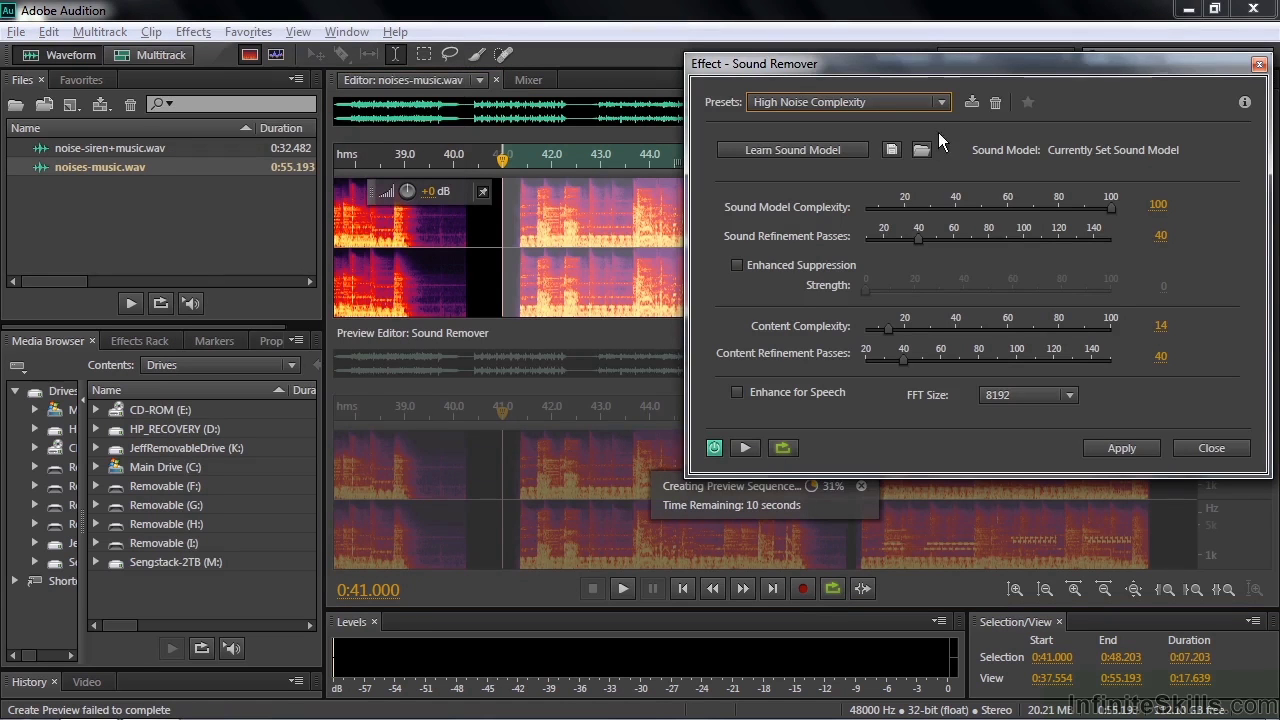
click(942, 100)
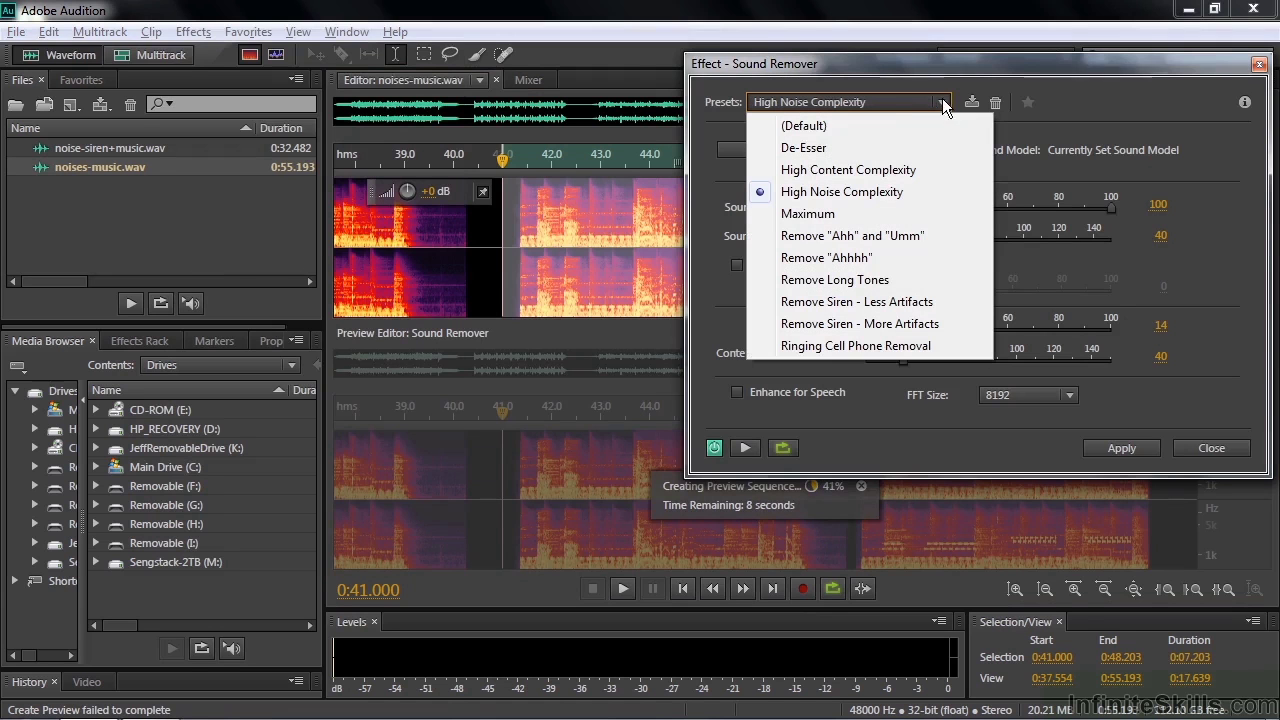
click(805, 126)
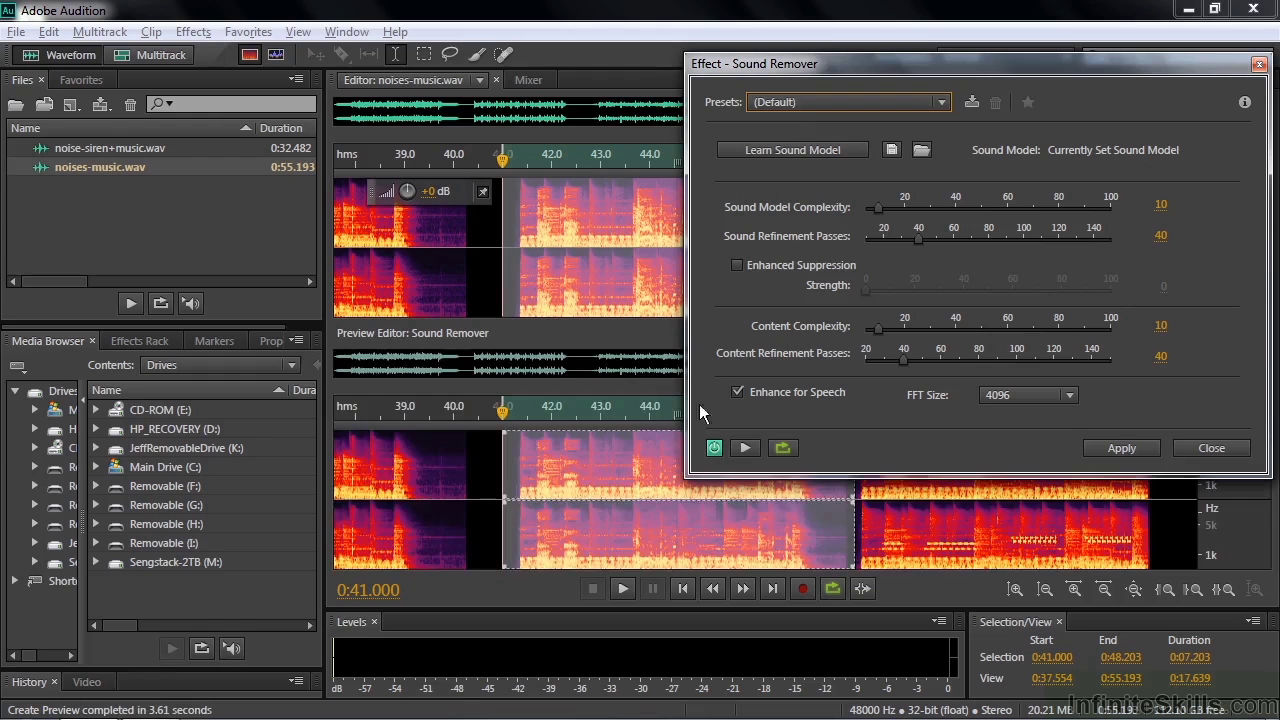
- Play the Default-preset preview twice from about 43 seconds
click(605, 156)
key(space)
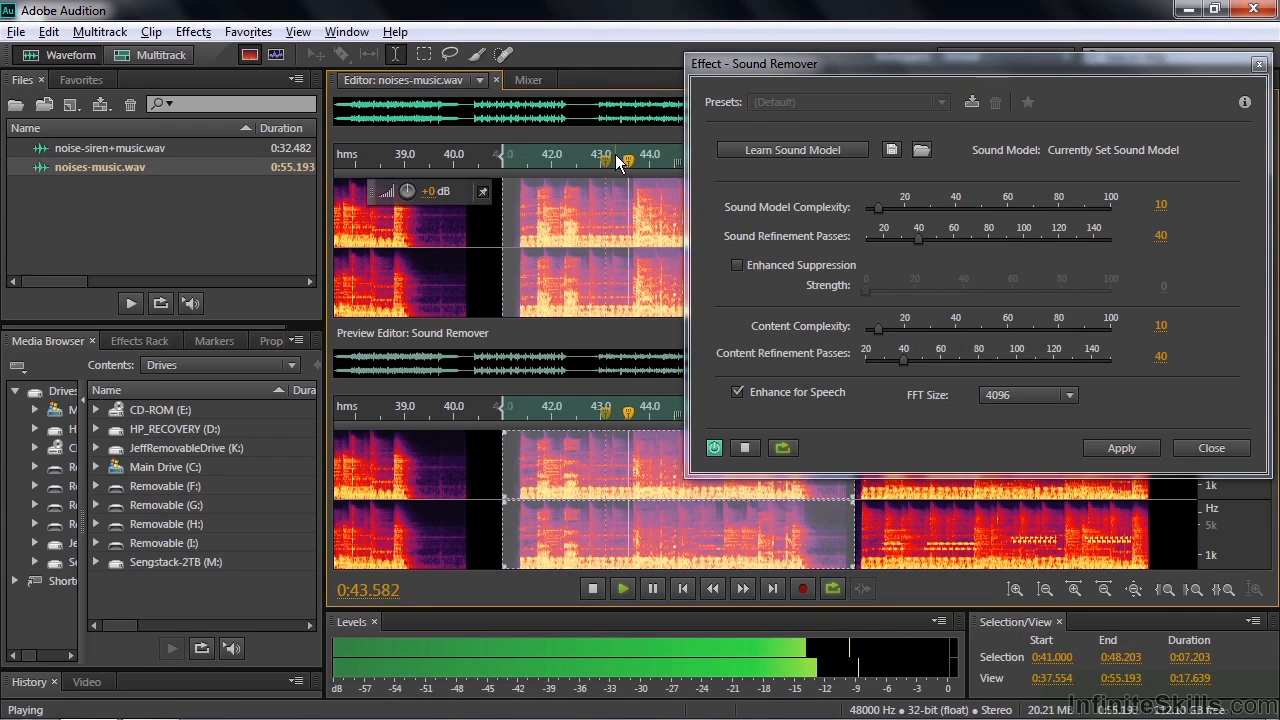
key(space)
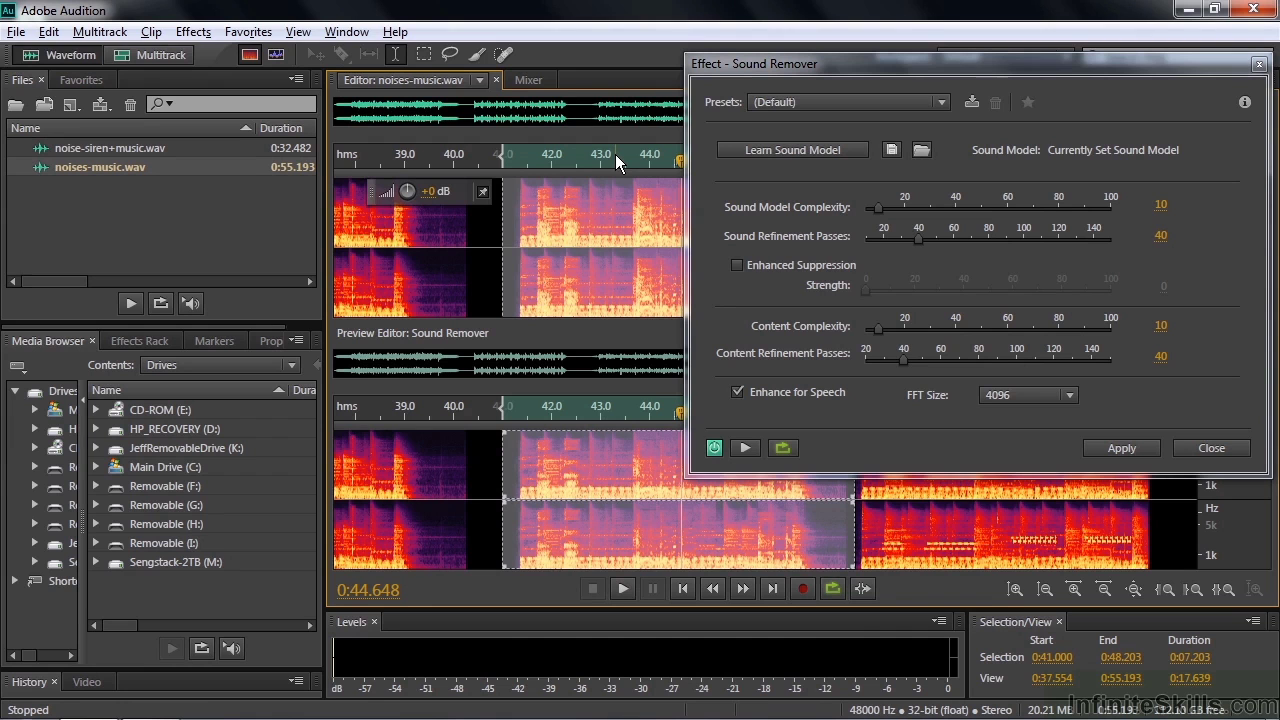
key(space)
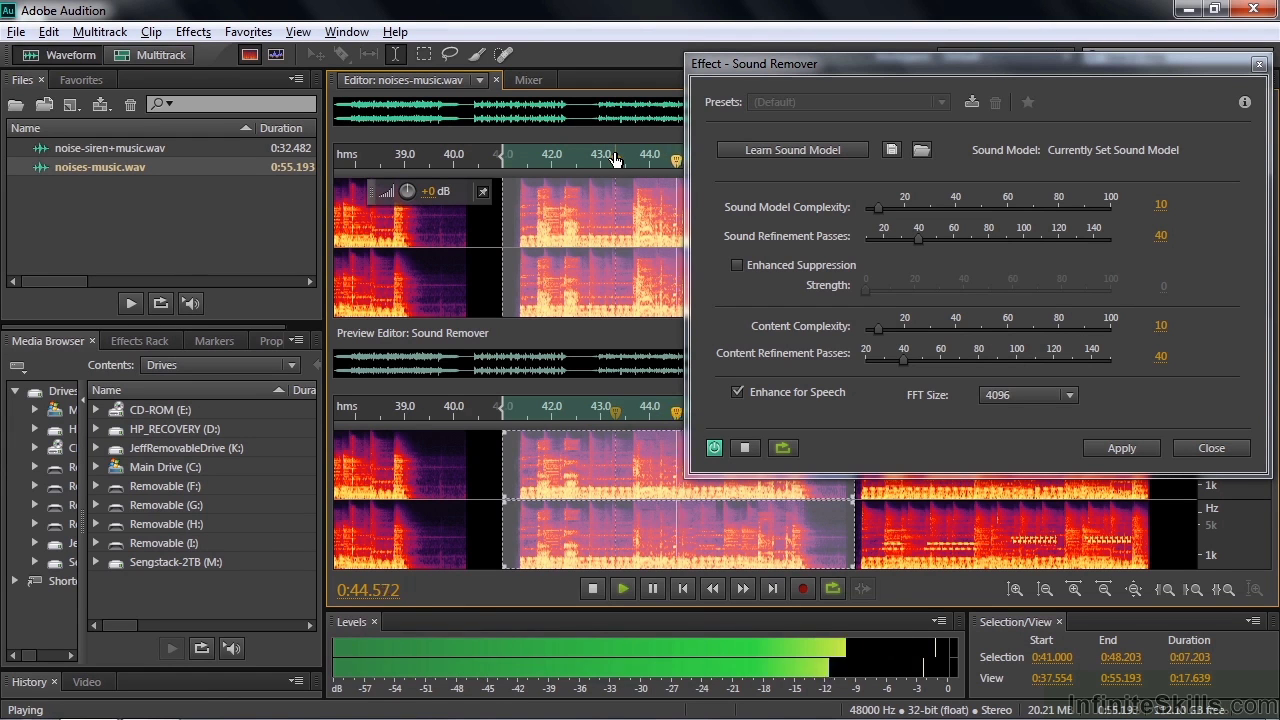
key(space)
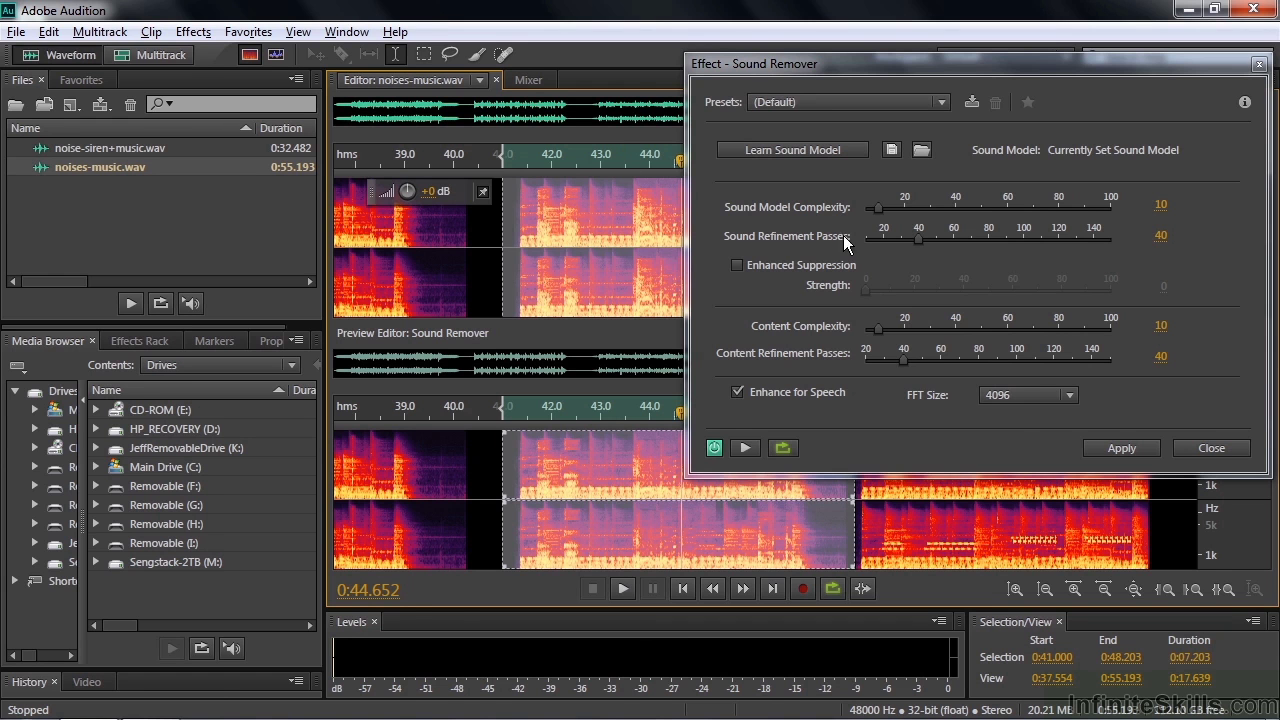
- Close Sound Remover unapplied, deselect, and zoom in around the playhead at 49.899 s
click(1221, 442)
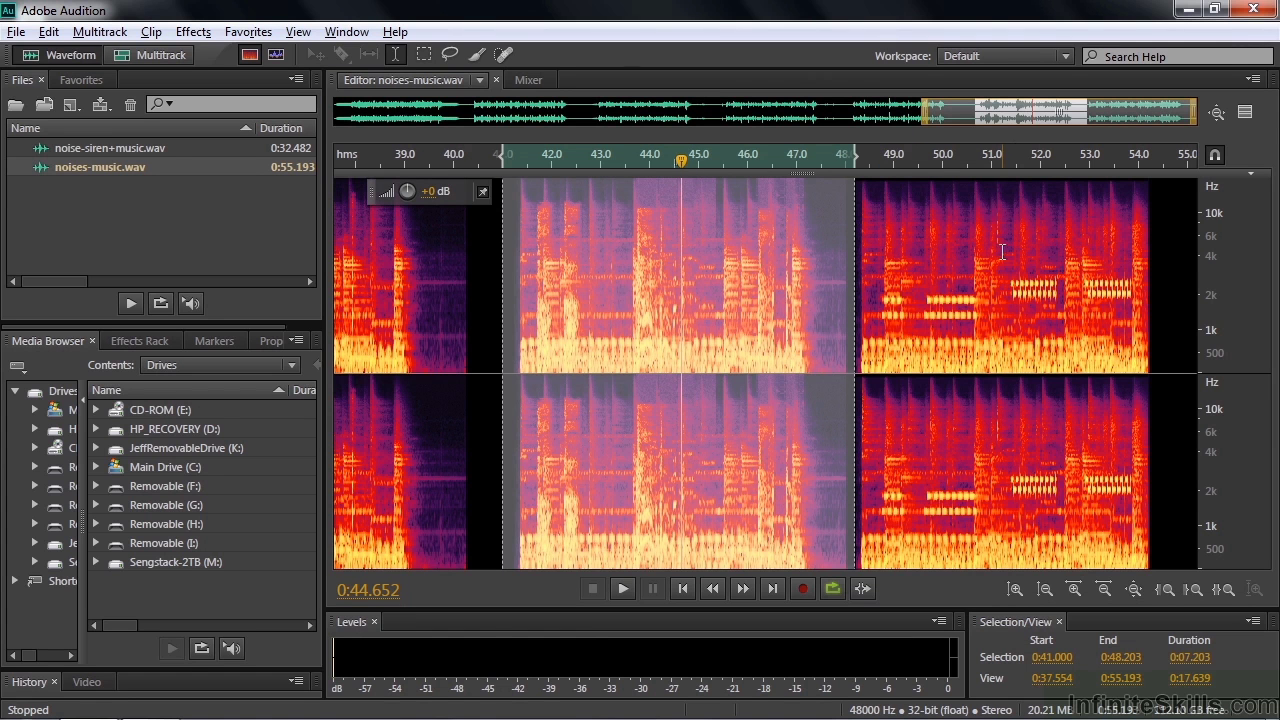
click(875, 312)
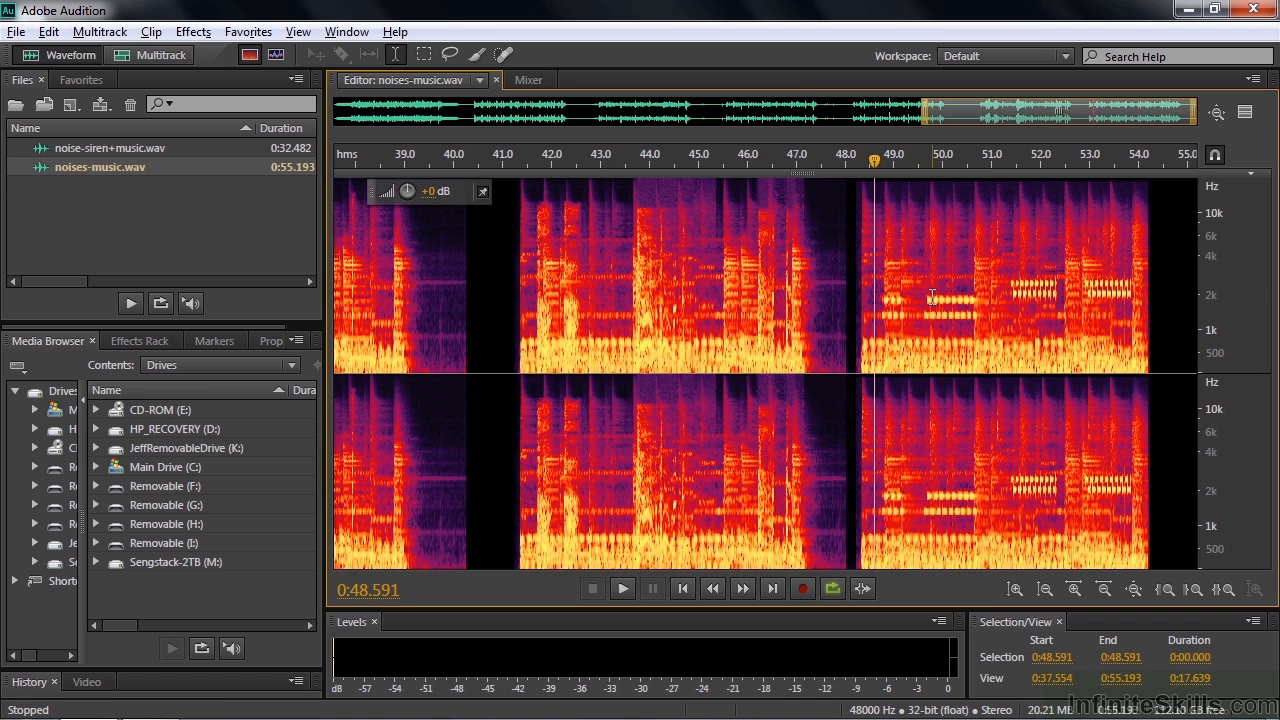
click(938, 155)
scroll(938, 157, up, 4)
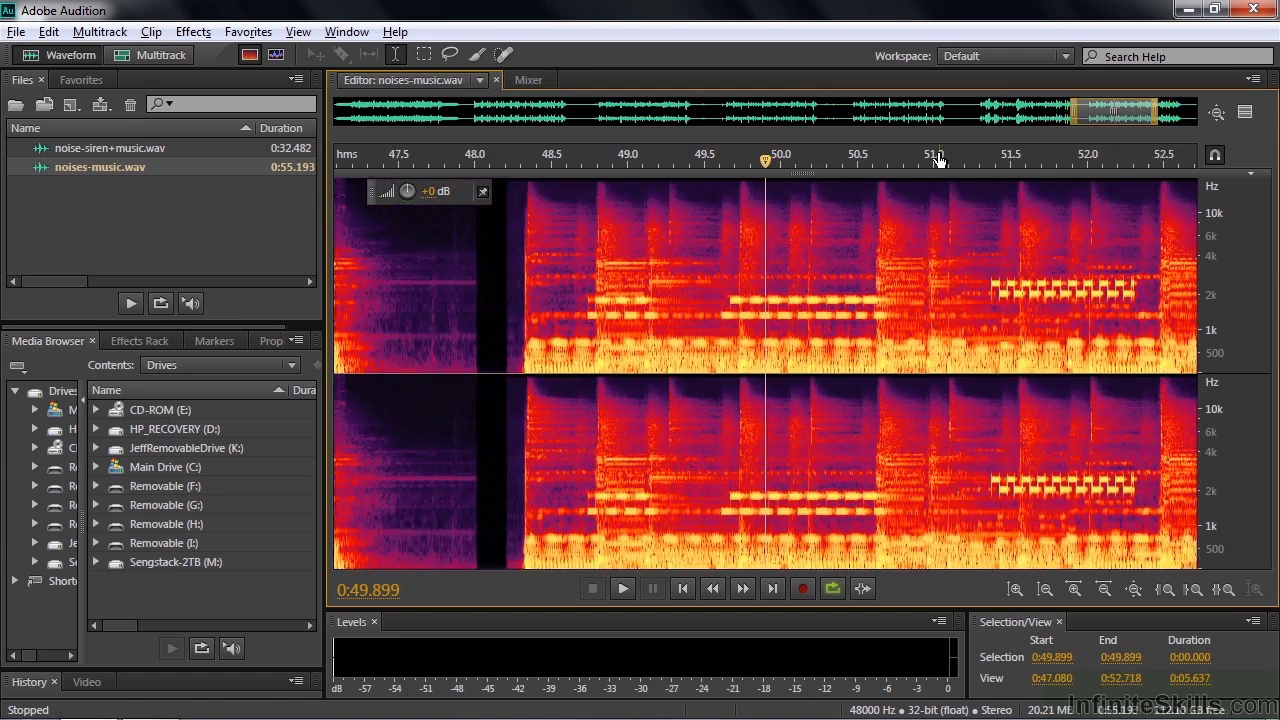
scroll(938, 157, up, 2)
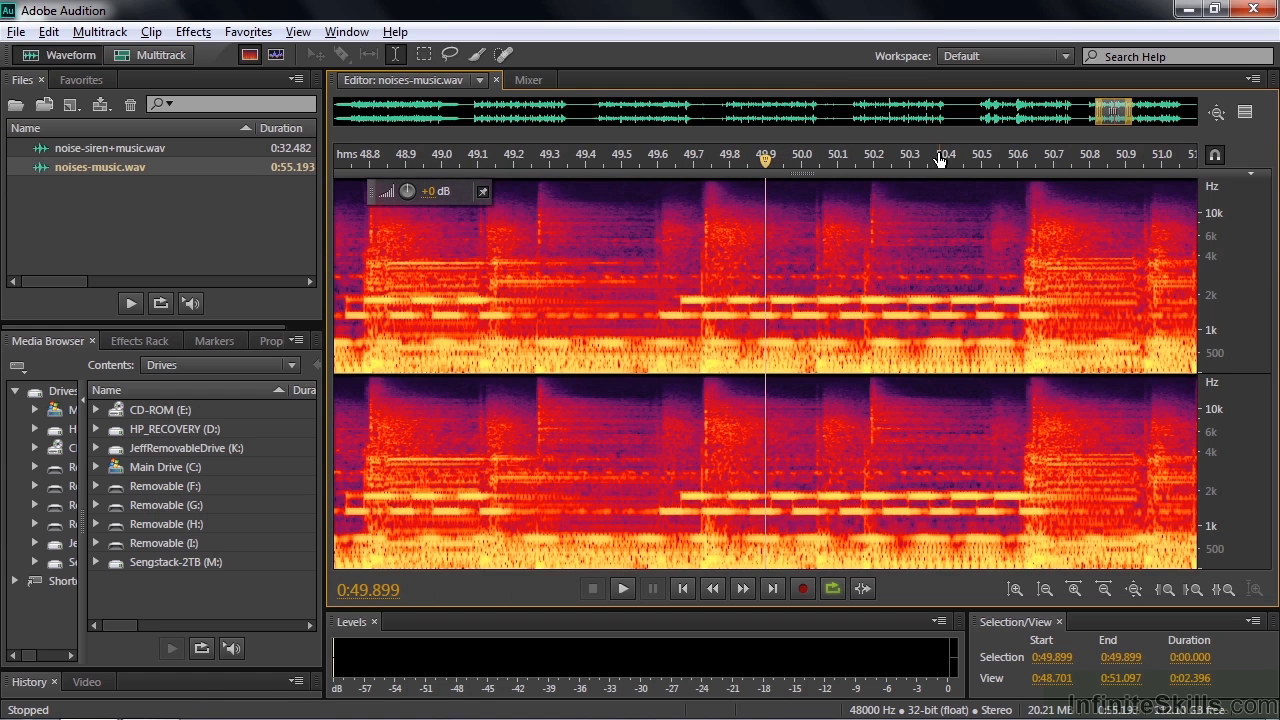
- Brush over the ringing tones near 2 kHz and the lower ring tone, briefly trying a freehand area selection
click(474, 55)
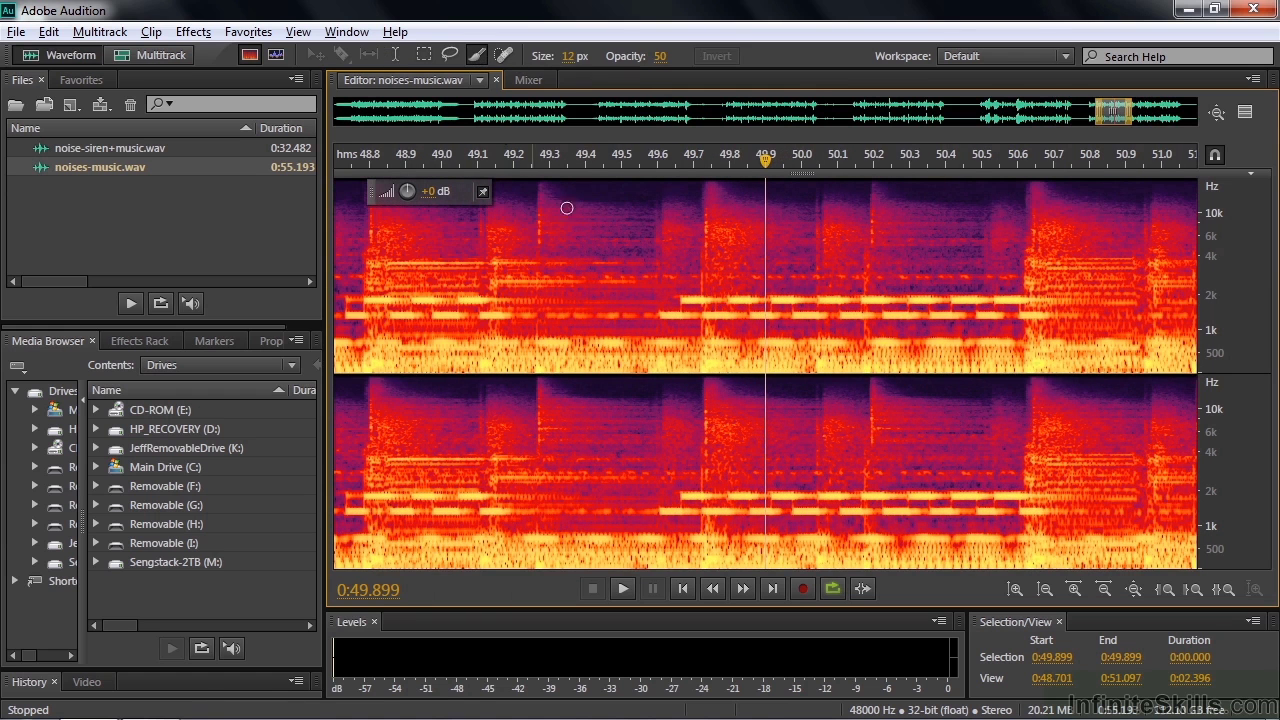
drag(672, 300, 716, 300)
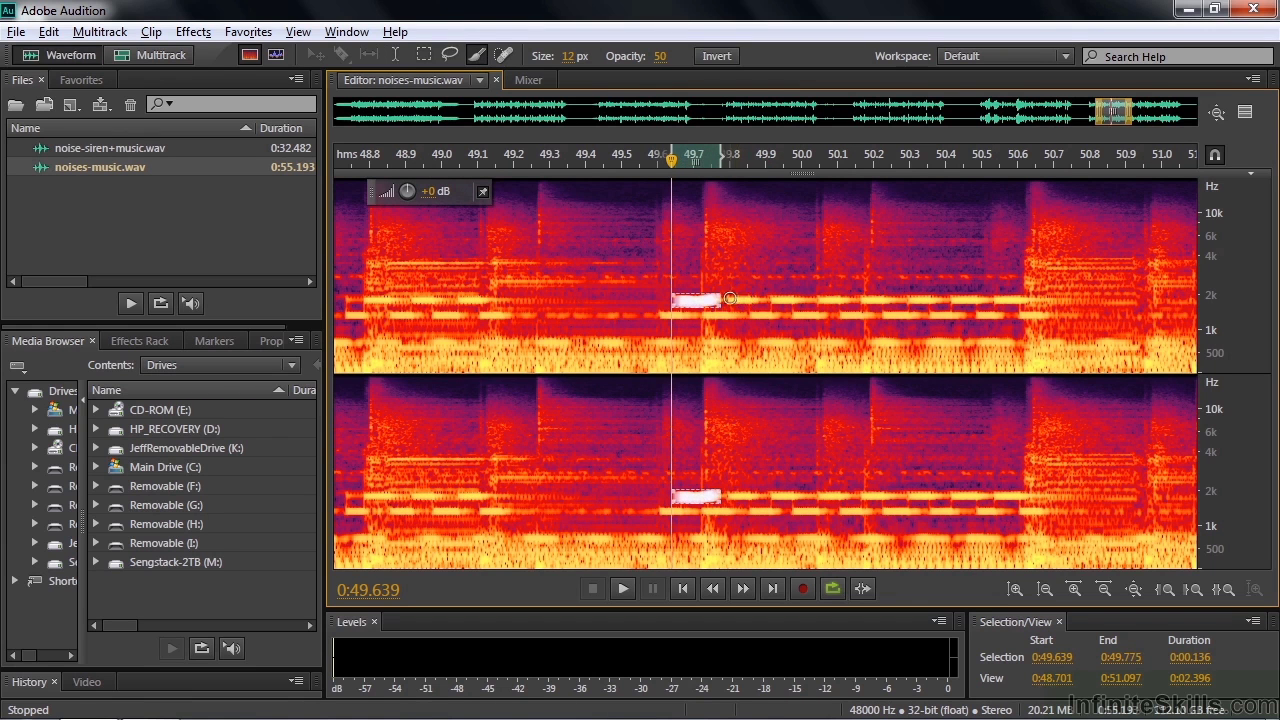
drag(729, 298, 761, 298)
drag(668, 300, 898, 300)
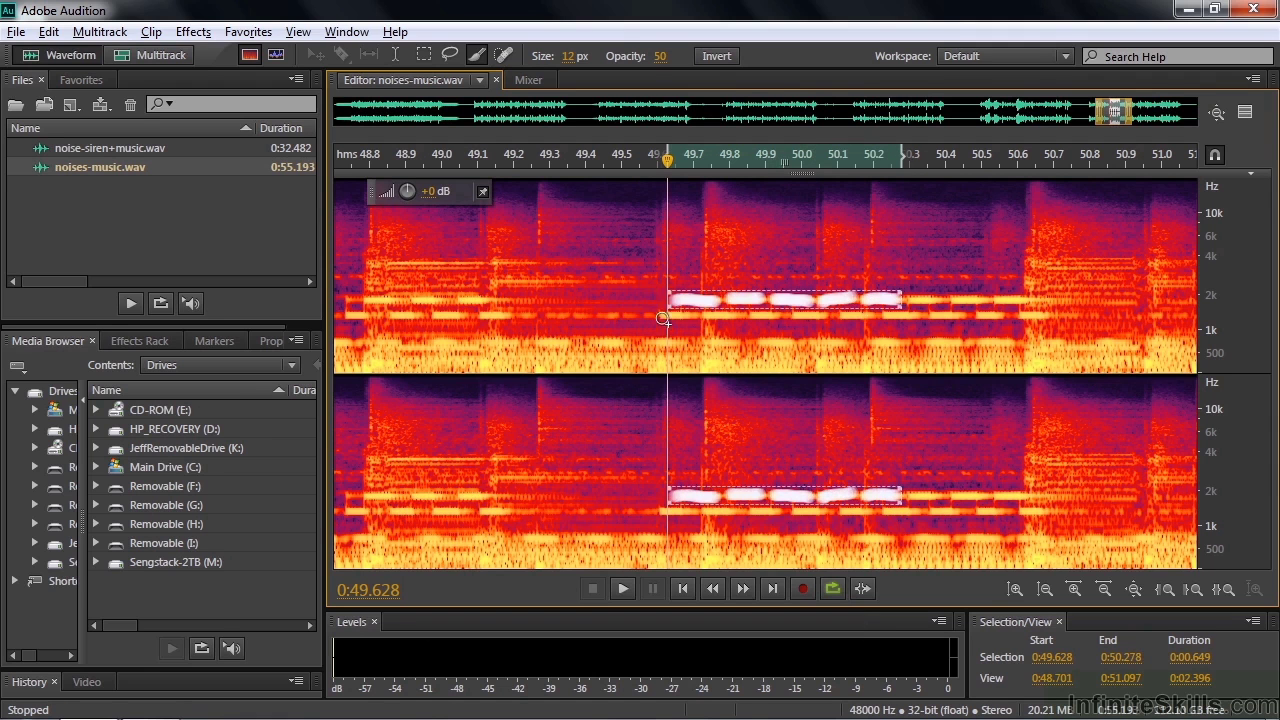
drag(660, 314, 786, 315)
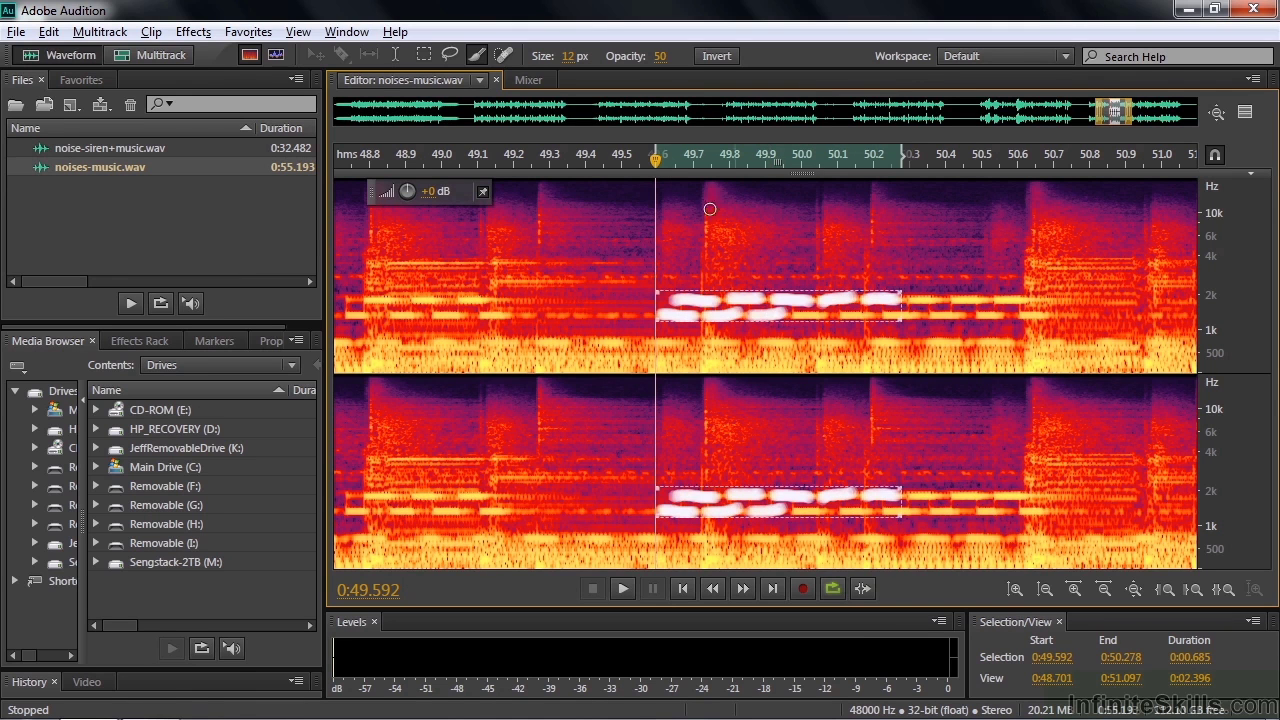
click(450, 55)
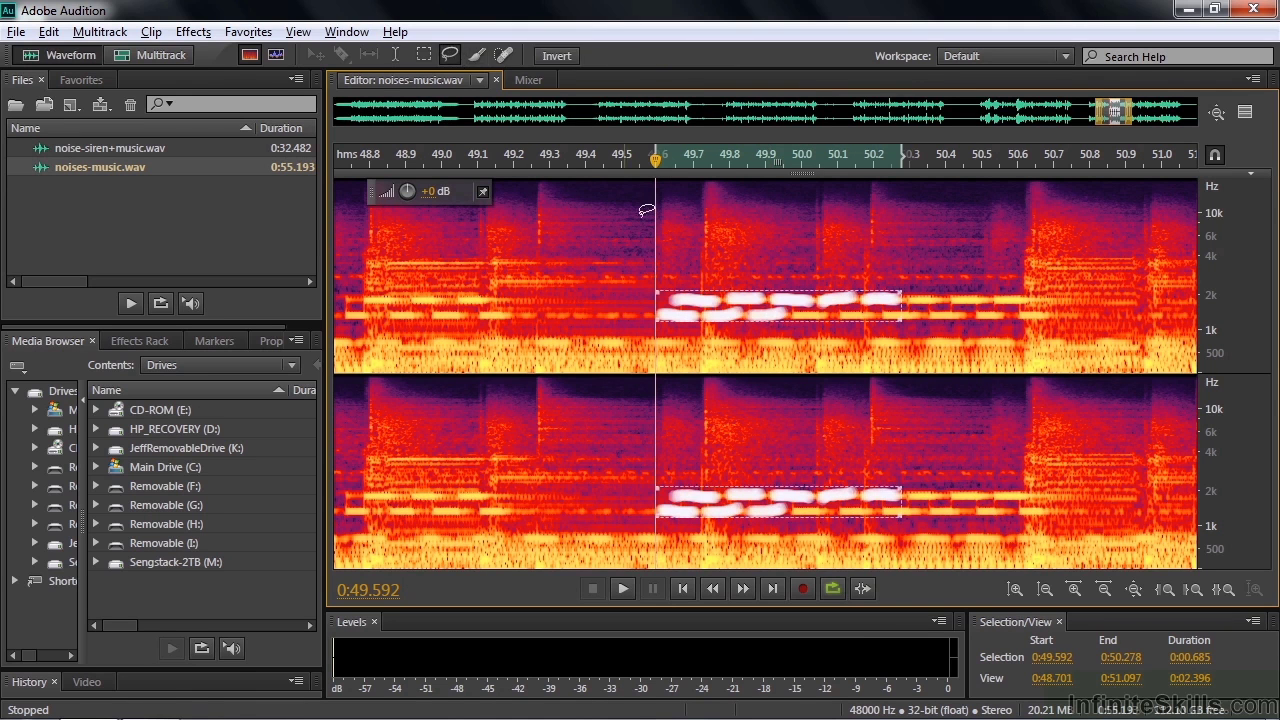
click(795, 312)
mouse_move(805, 311)
mouse_down()
mouse_move(836, 303)
mouse_move(794, 304)
mouse_up()
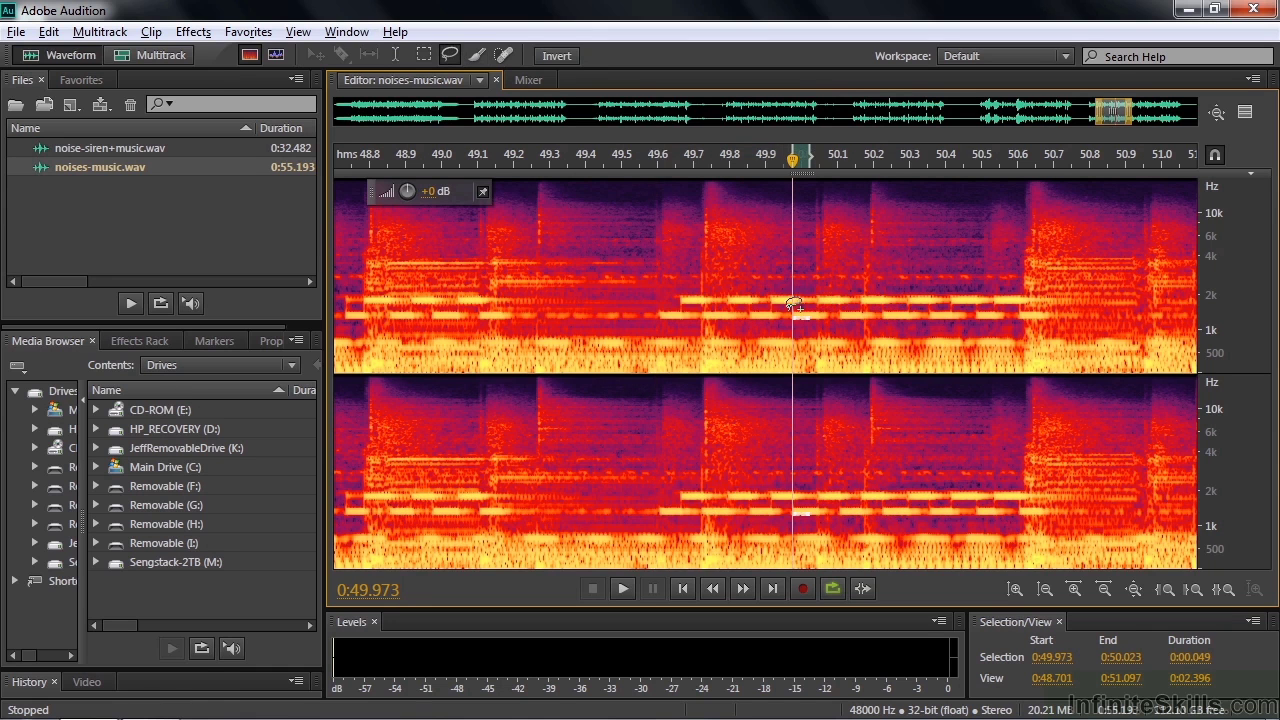
- Repaint the ring tones near 2 kHz and 1.3 kHz, spanning 49.589 to 50.214 s
click(477, 55)
drag(672, 301, 860, 301)
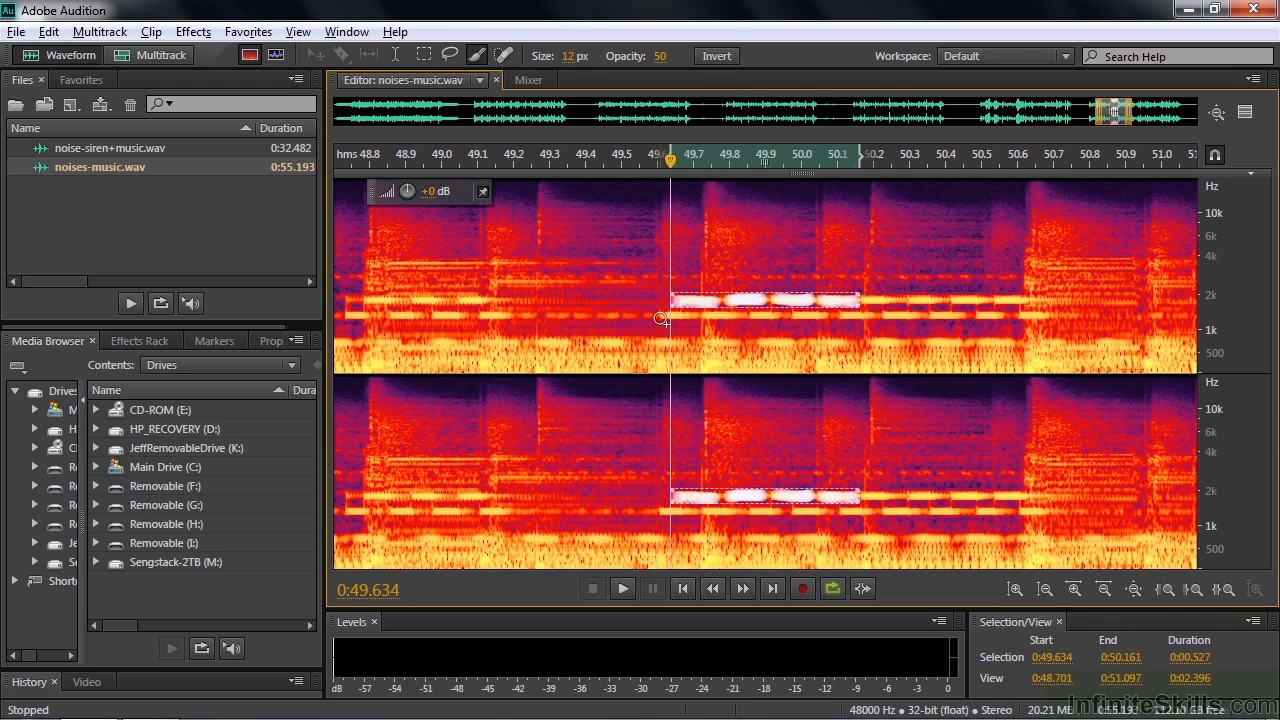
drag(661, 319, 783, 315)
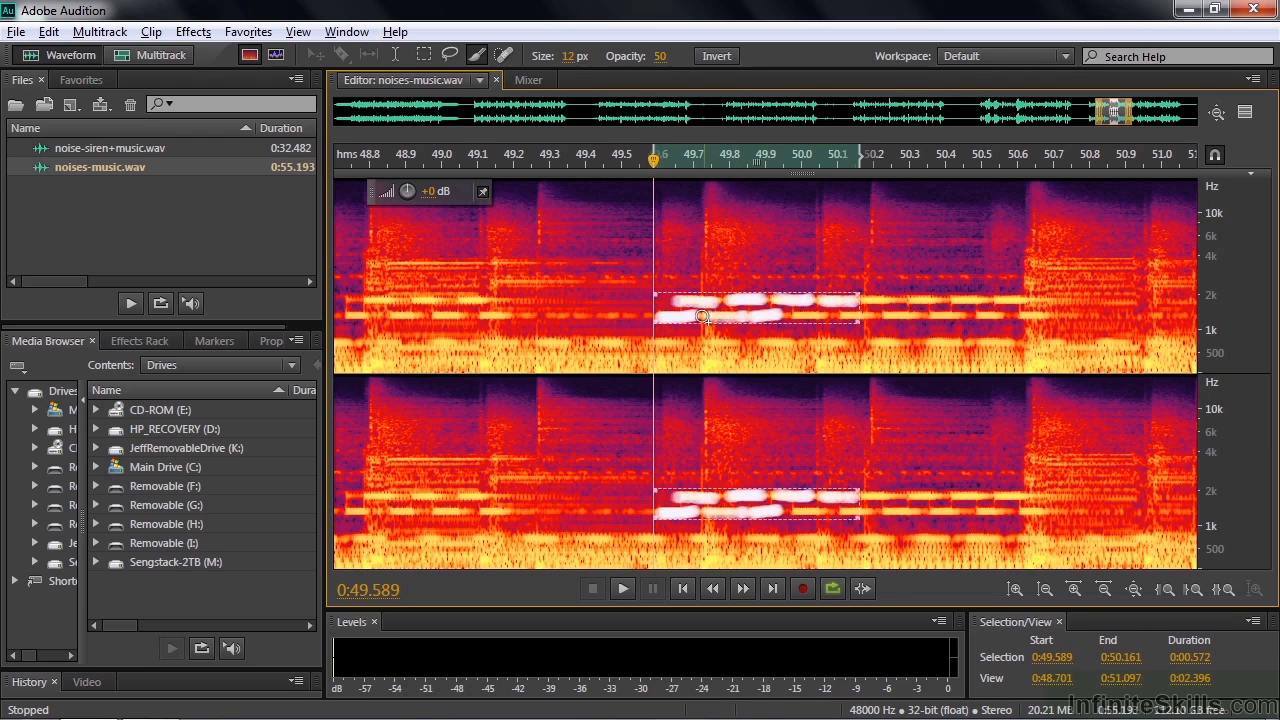
drag(703, 317, 874, 316)
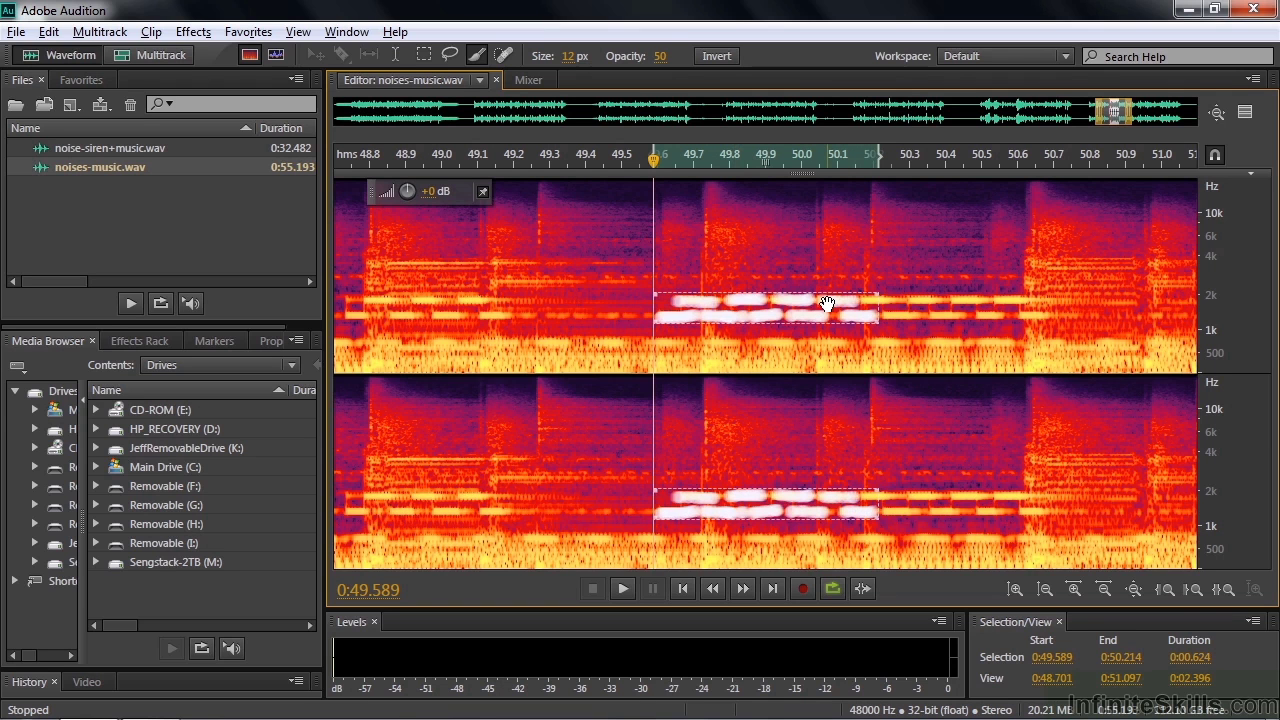
- Learn a Sound Remover sound model from the painted phone ring tones
click(193, 31)
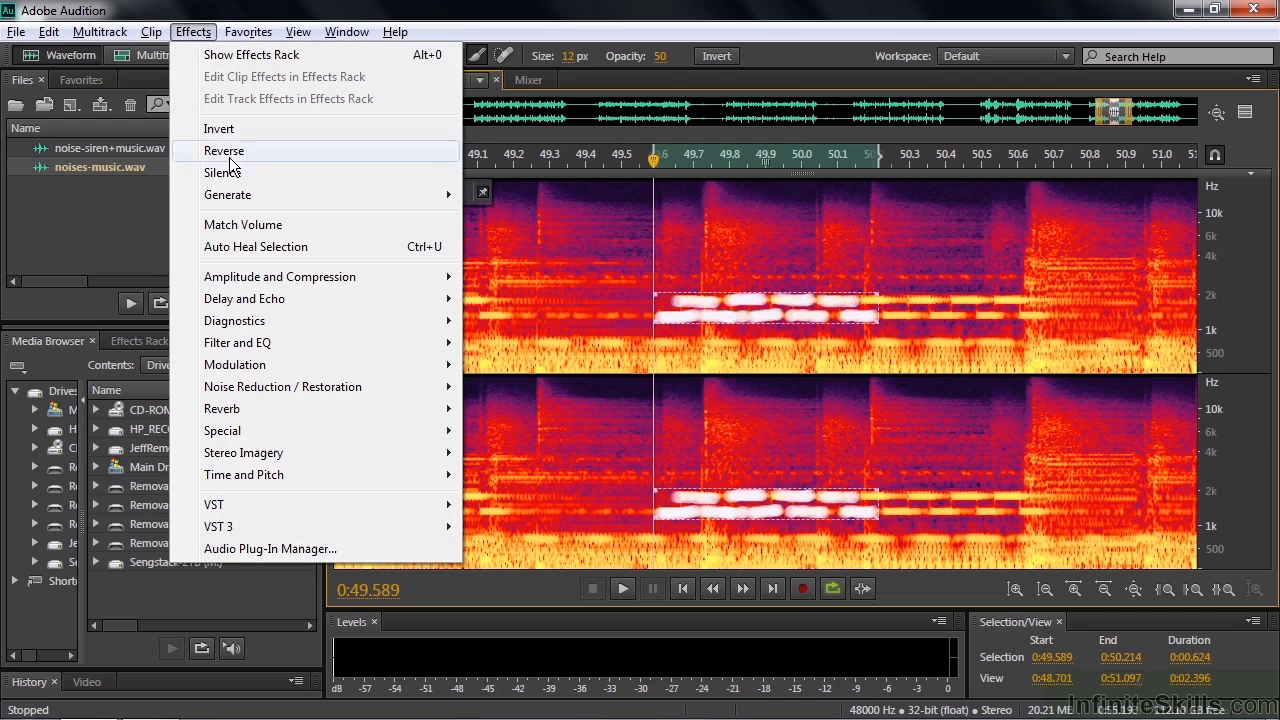
mouse_move(251, 394)
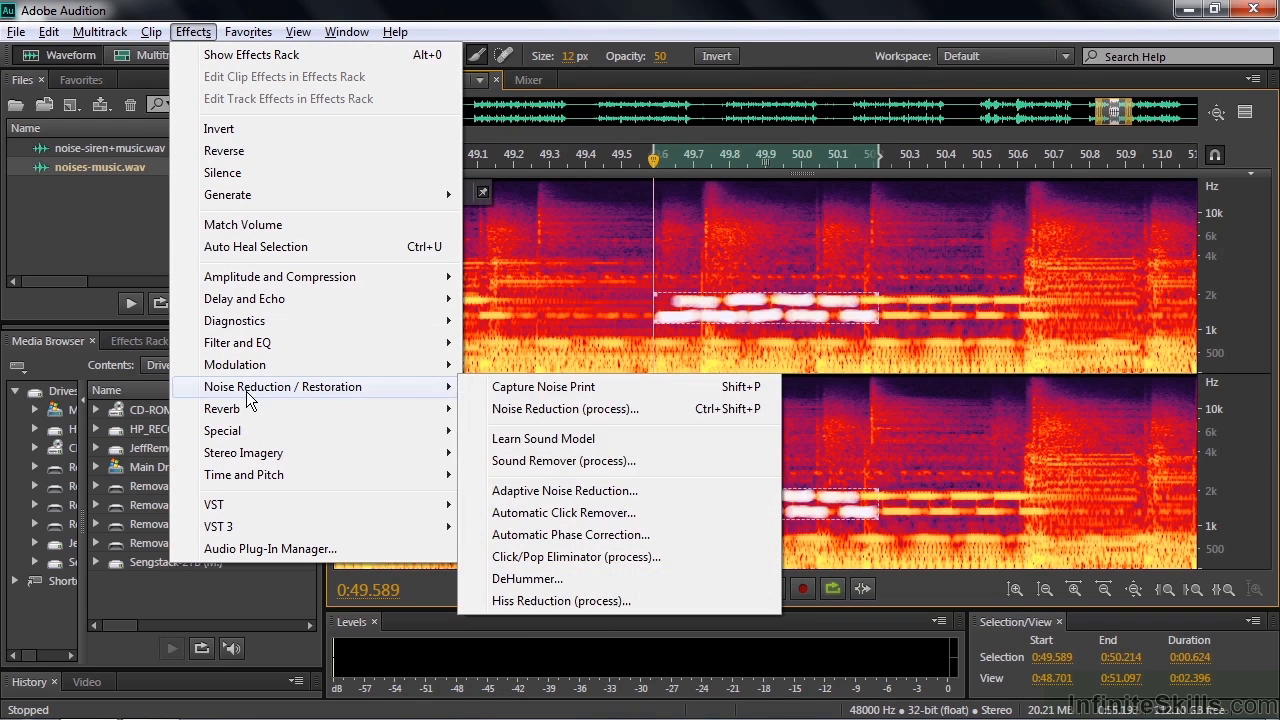
click(540, 440)
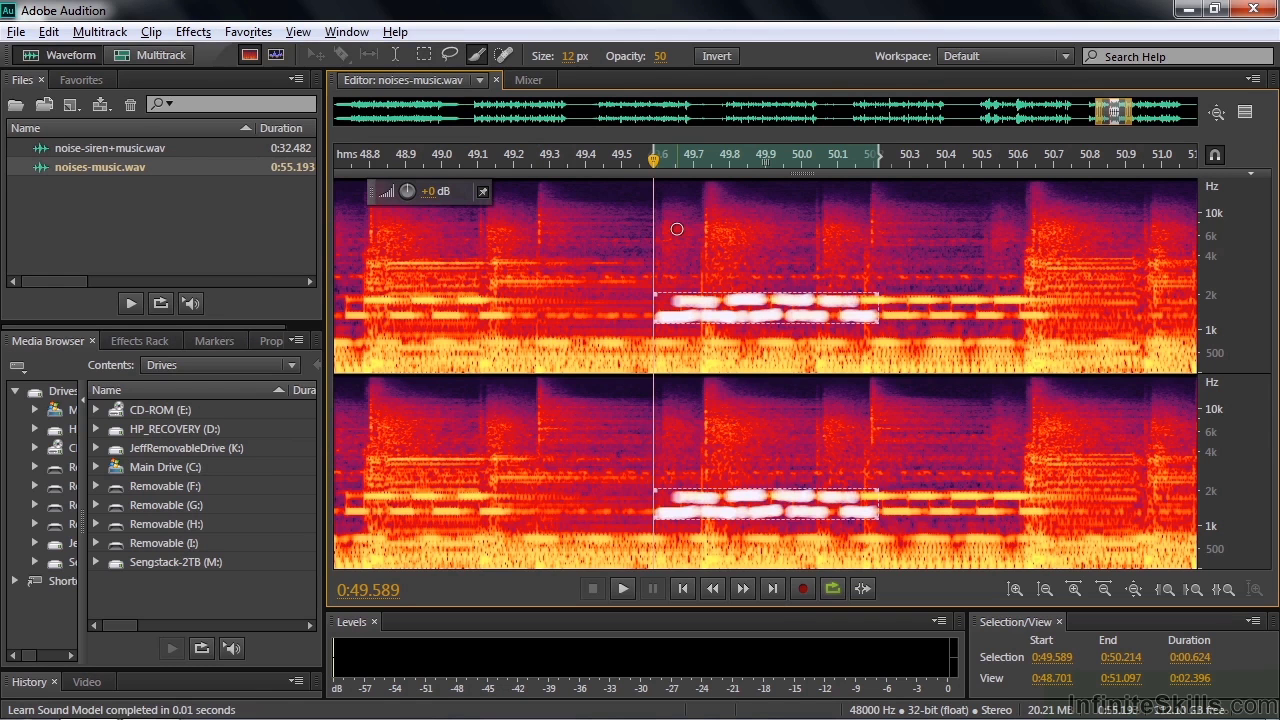
- Zoom out one step and select the 48.136–51.000 s time range around the ring
key(minus)
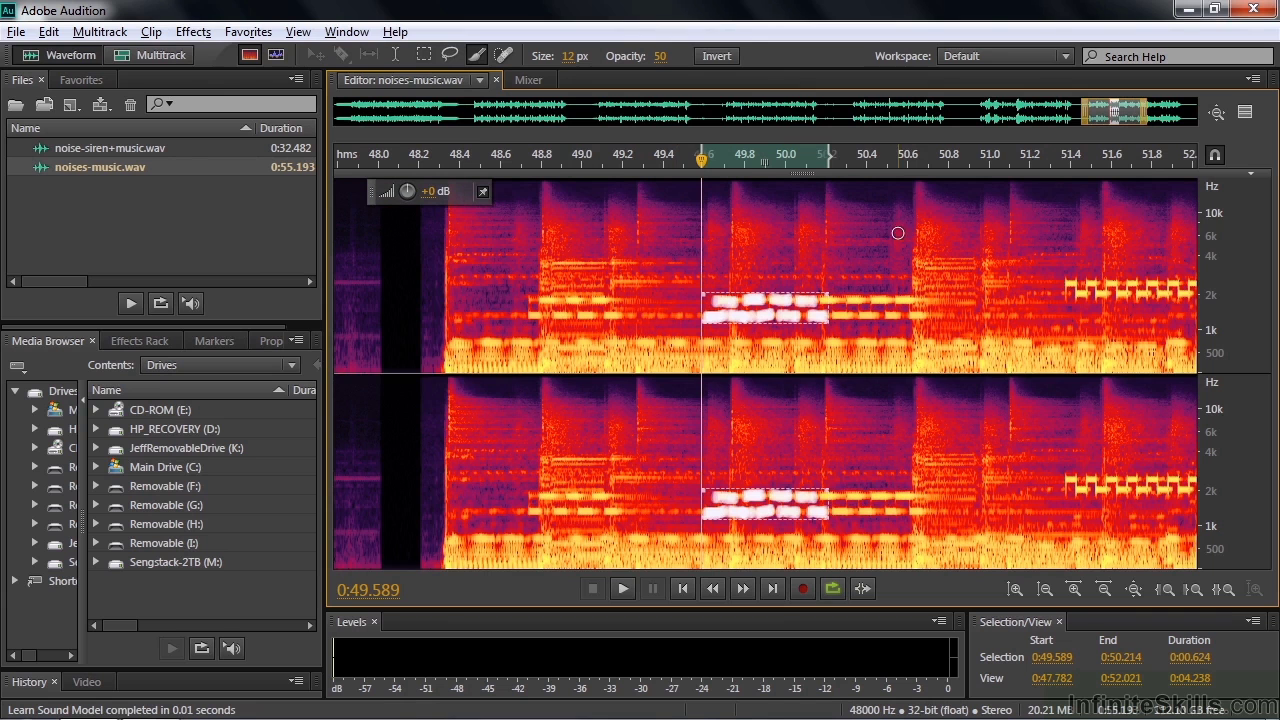
click(396, 54)
drag(406, 355, 987, 347)
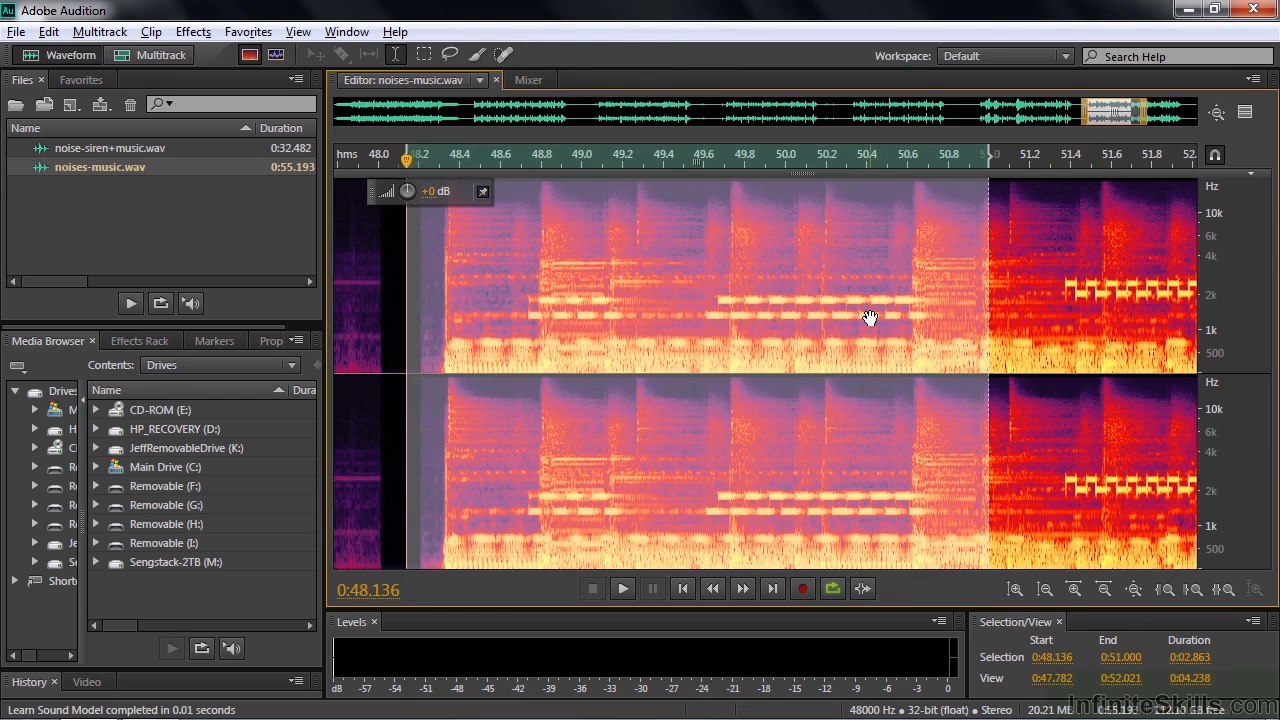
click(193, 31)
mouse_move(305, 387)
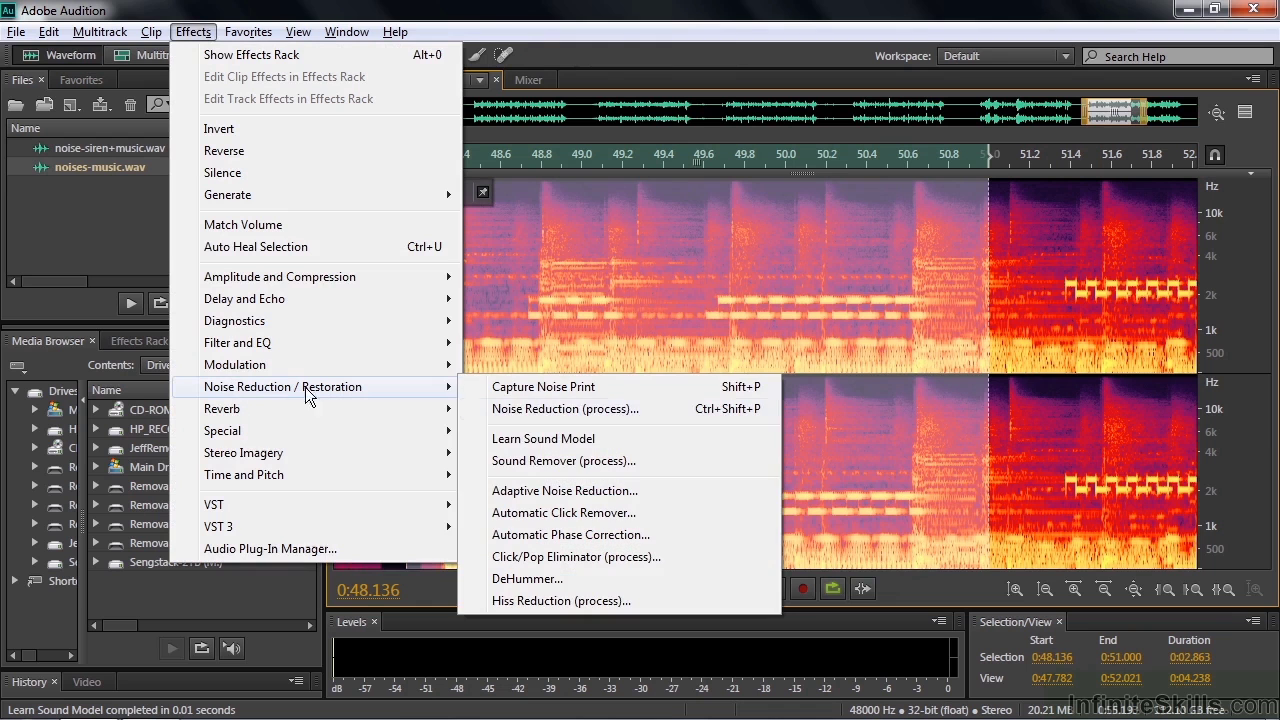
click(531, 462)
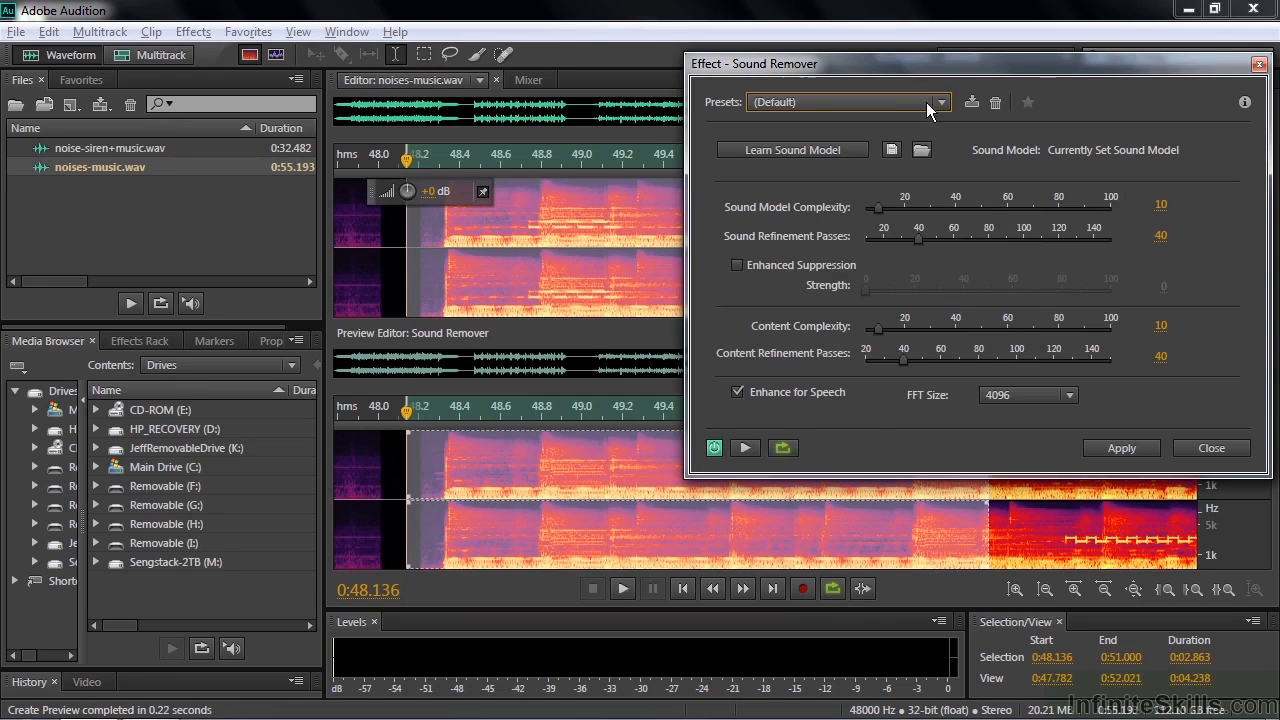
click(744, 448)
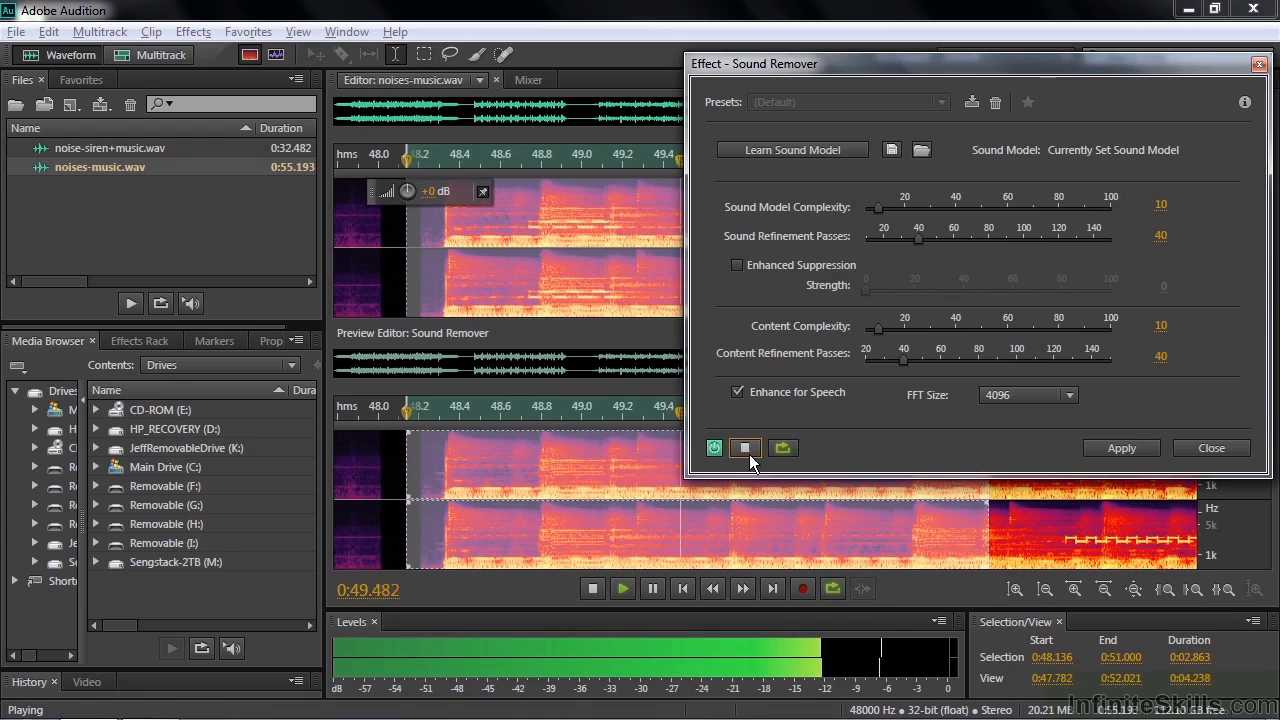
click(748, 451)
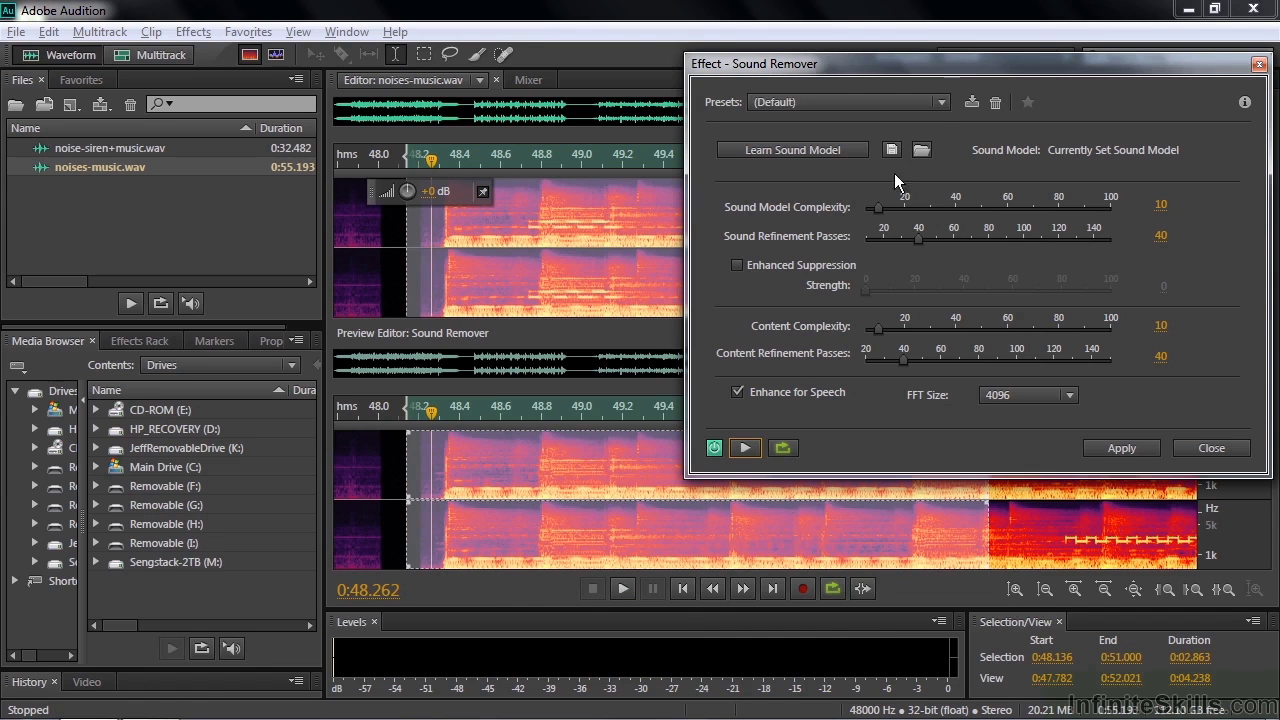
- Apply the Ringing Cell Phone Removal preset and preview its result
click(939, 102)
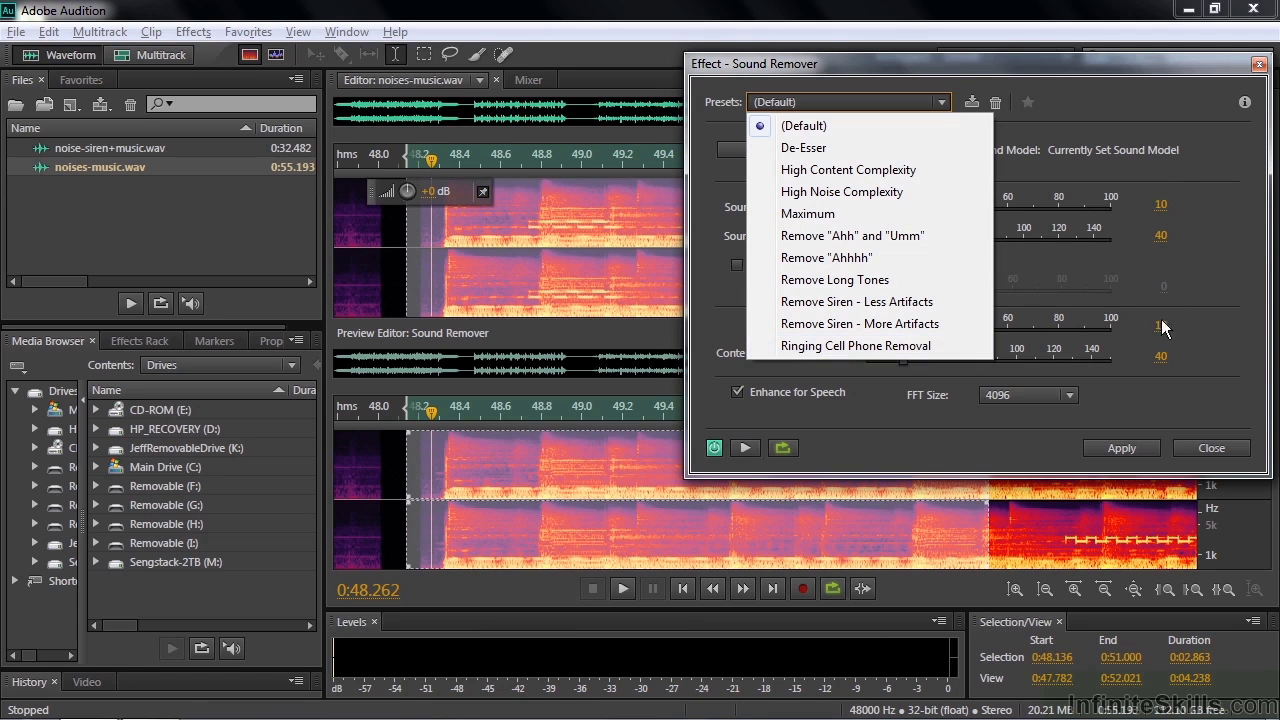
click(852, 345)
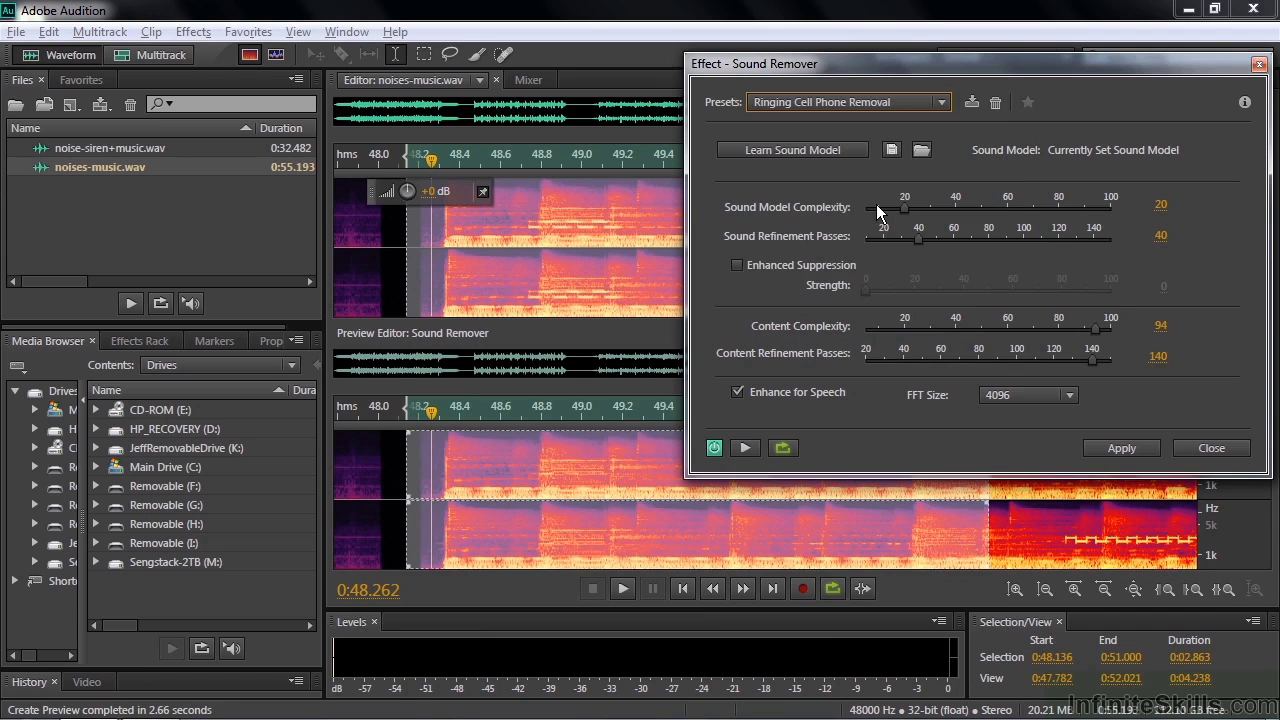
click(748, 447)
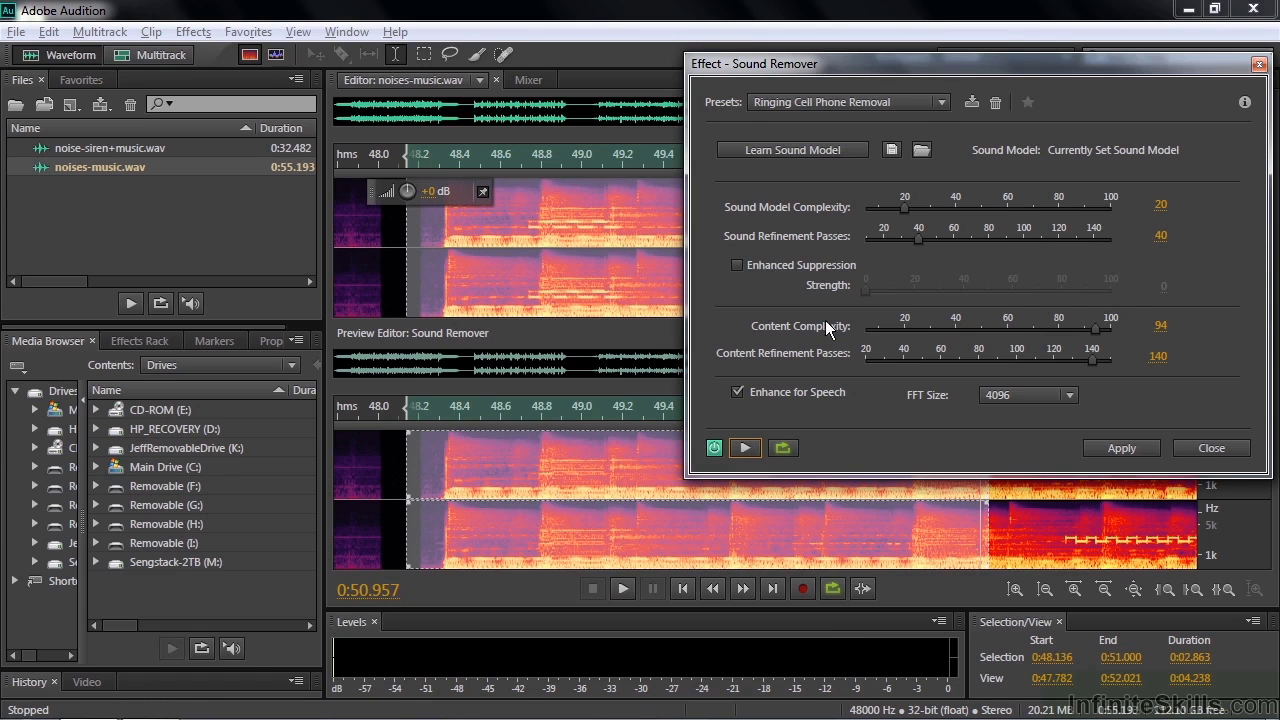
- Return to the (Default) preset, raise Sound Model Complexity to 40, and preview it
click(928, 104)
click(842, 128)
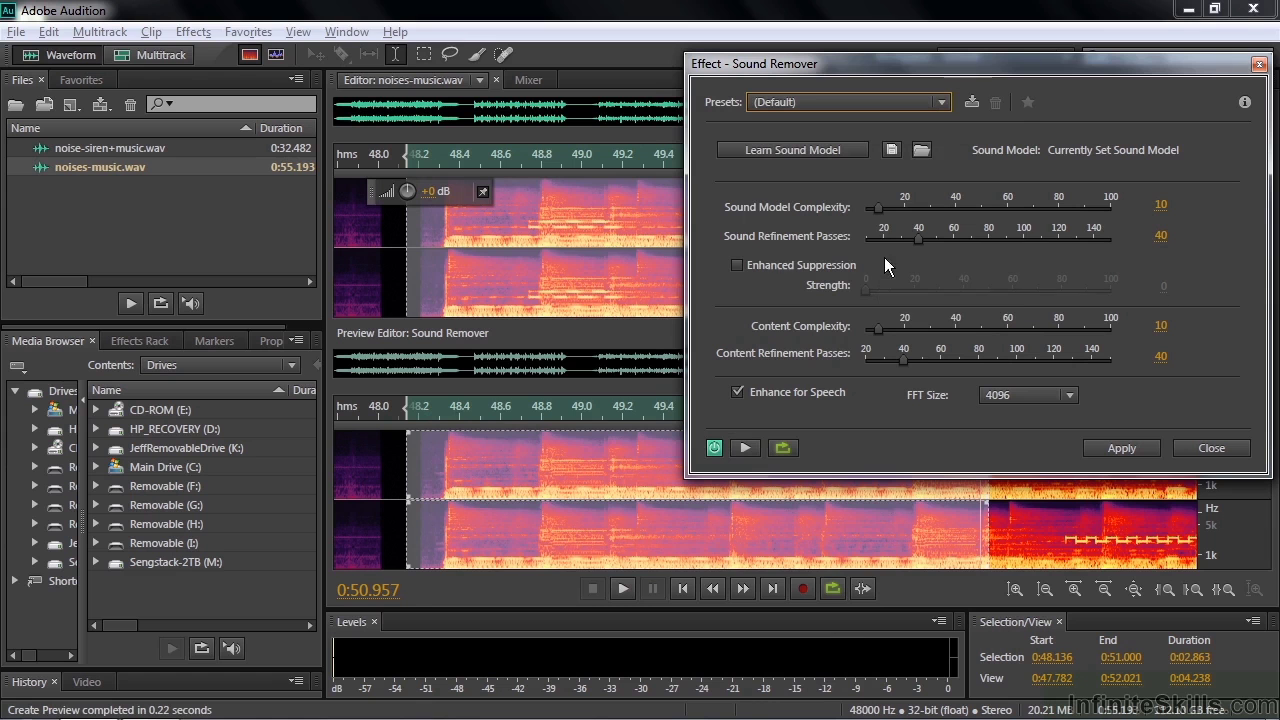
drag(879, 208, 956, 216)
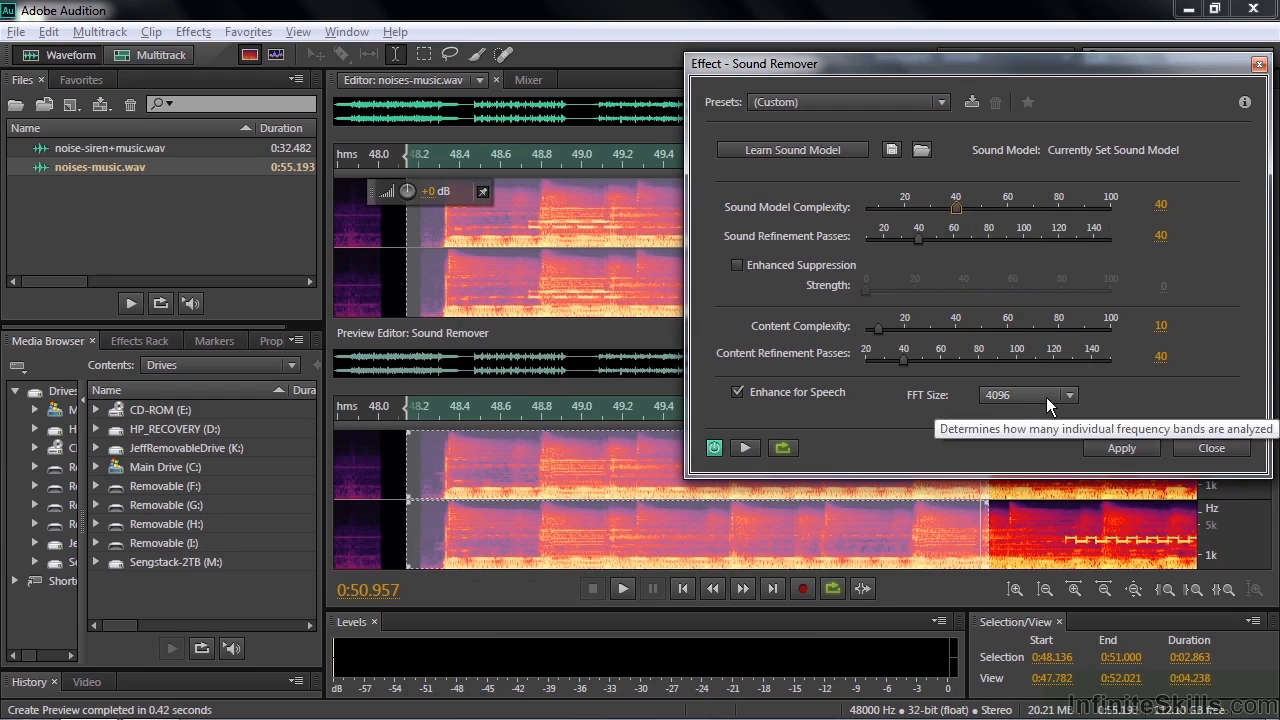
click(744, 453)
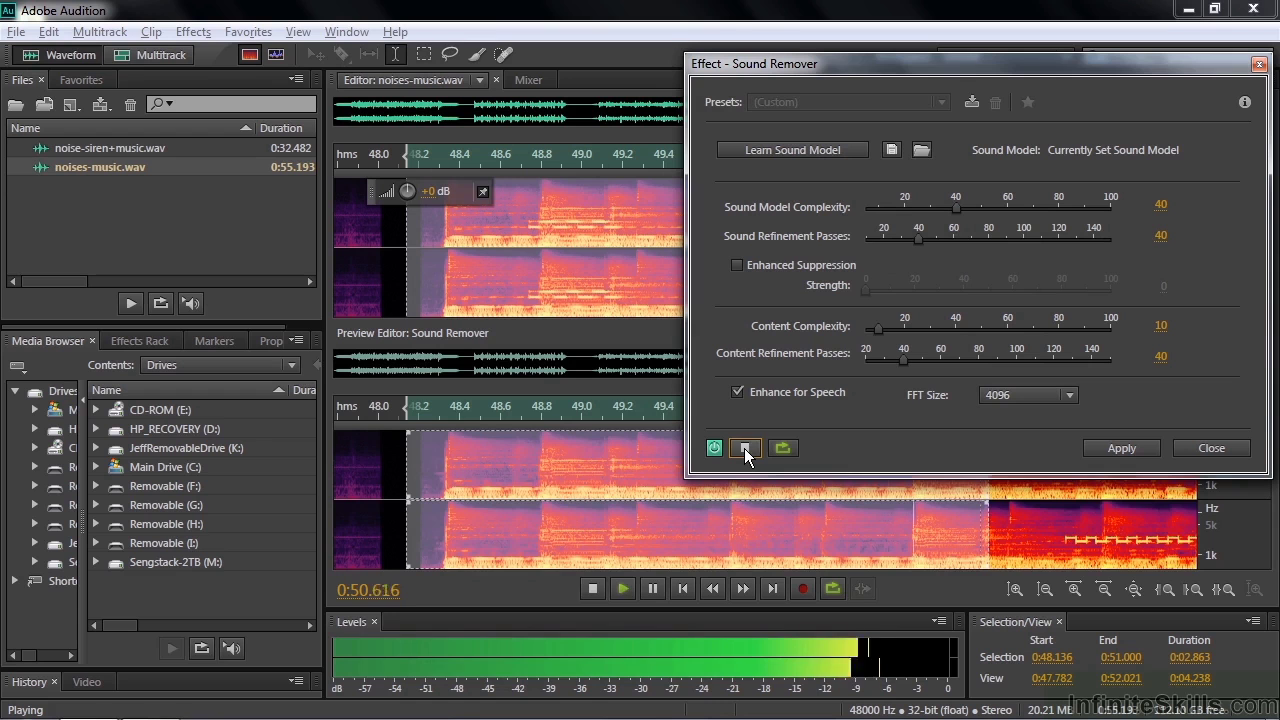
click(744, 448)
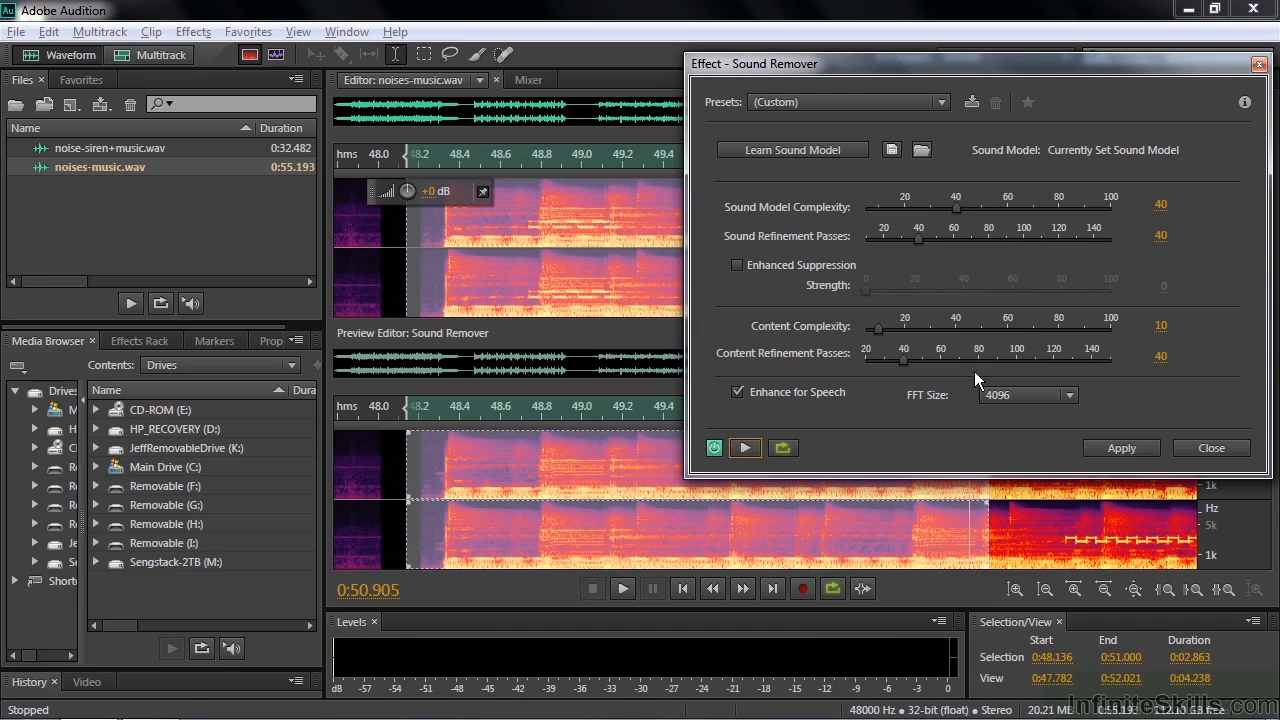
- Set the Sound Remover FFT size to 512 and preview the result
click(1070, 393)
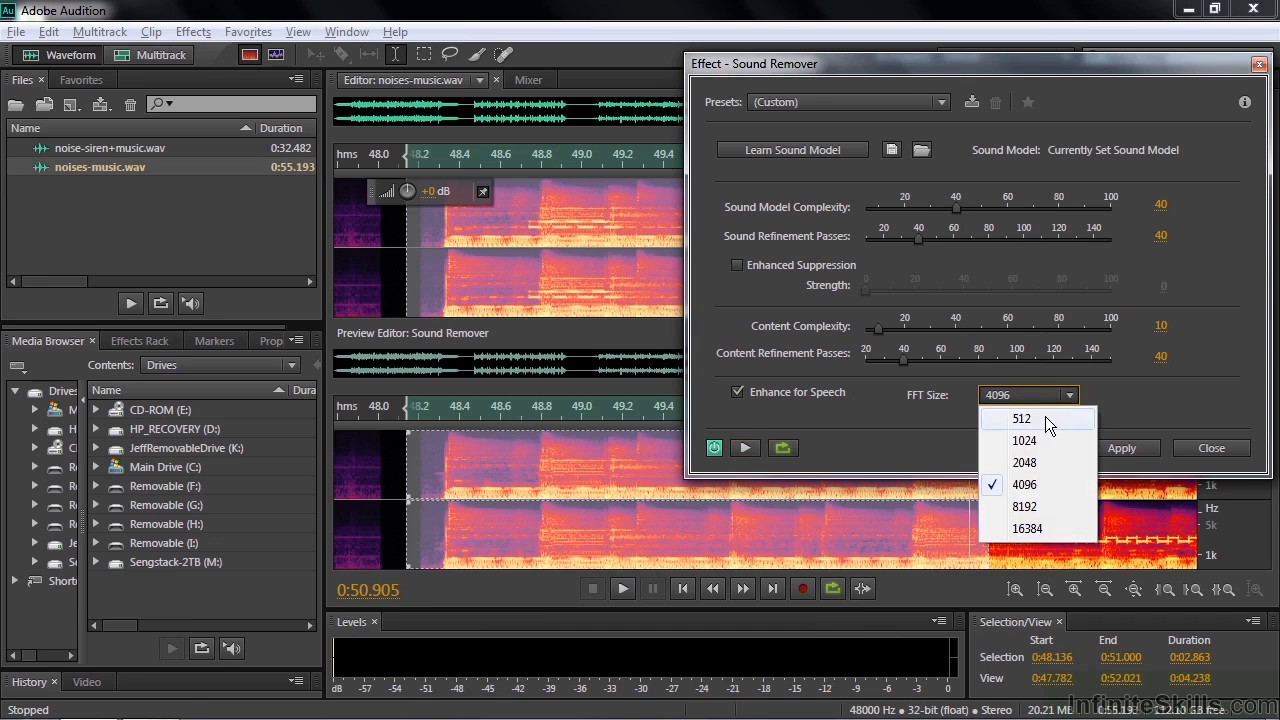
click(1045, 416)
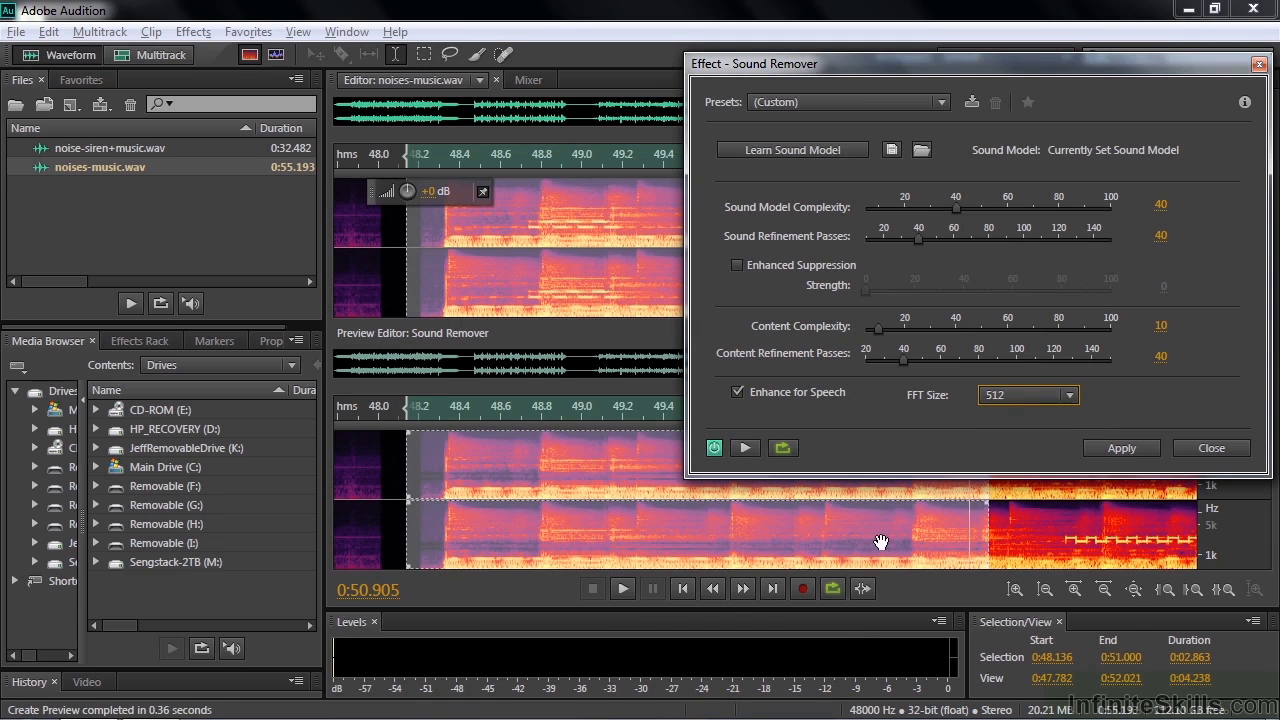
click(742, 447)
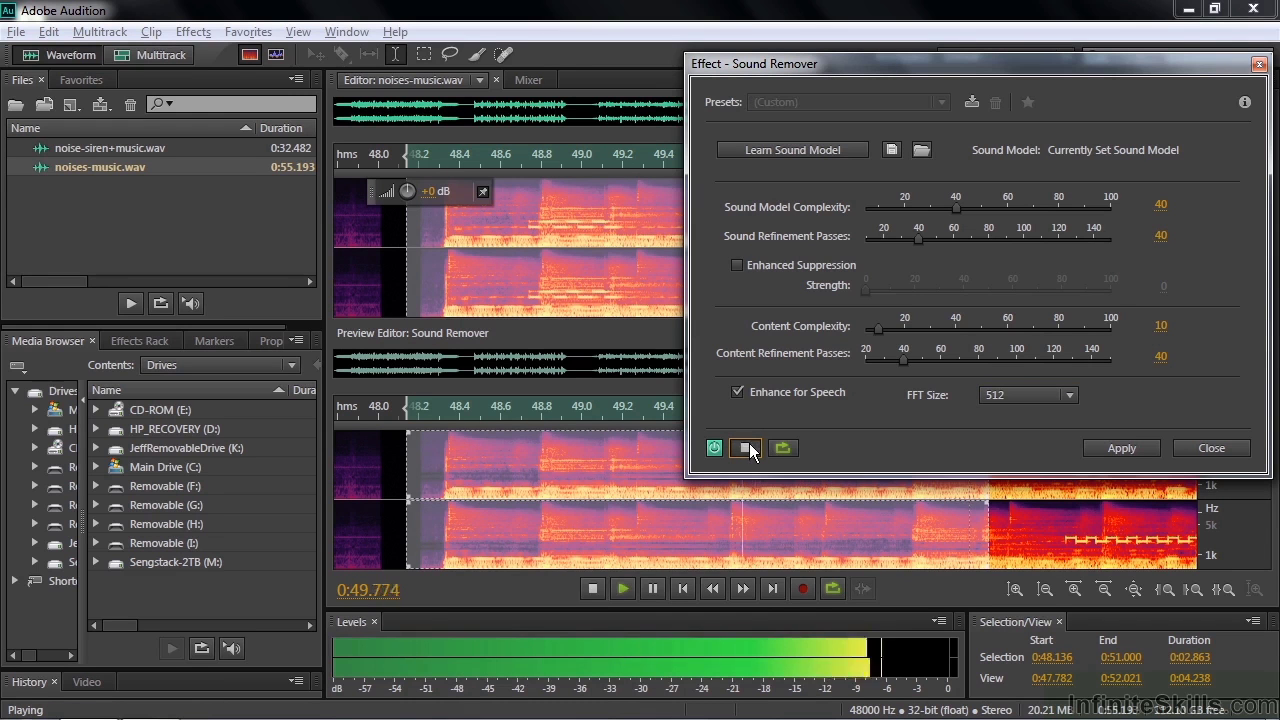
click(745, 446)
- Try FFT size 16384, then settle on 8192 and preview the result
click(1071, 395)
click(1030, 529)
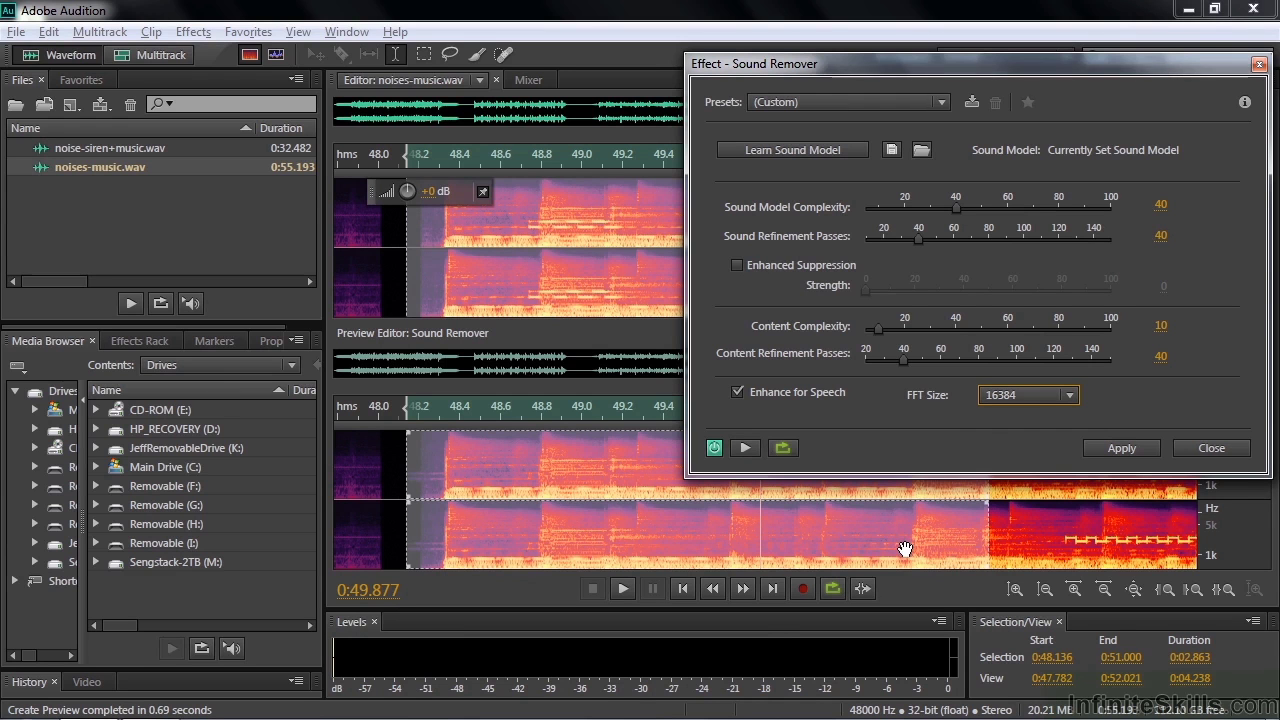
click(1070, 396)
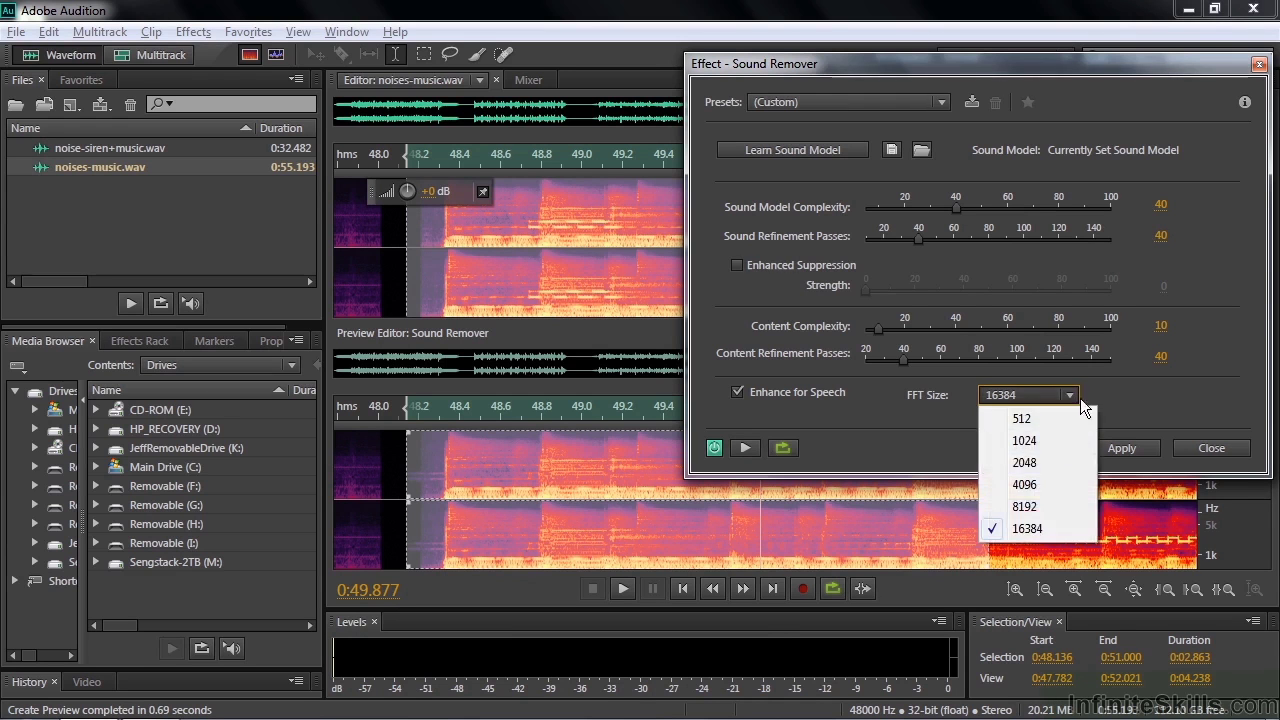
click(1024, 507)
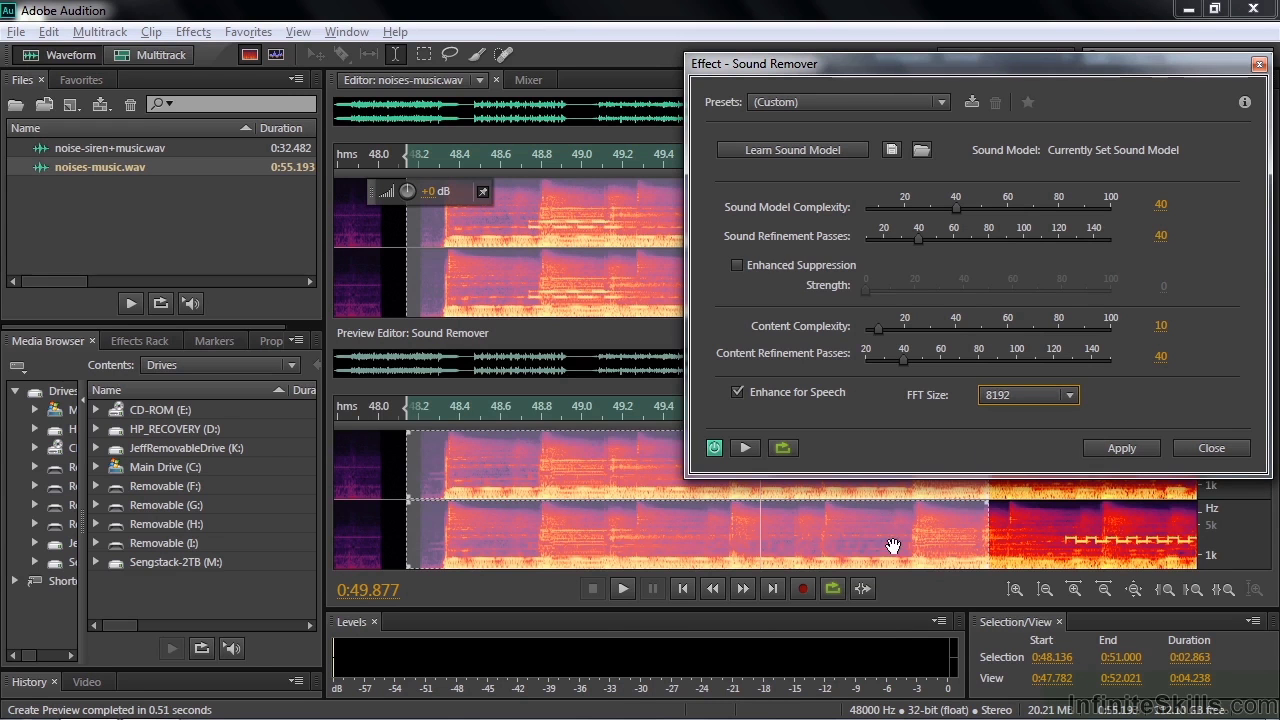
click(741, 447)
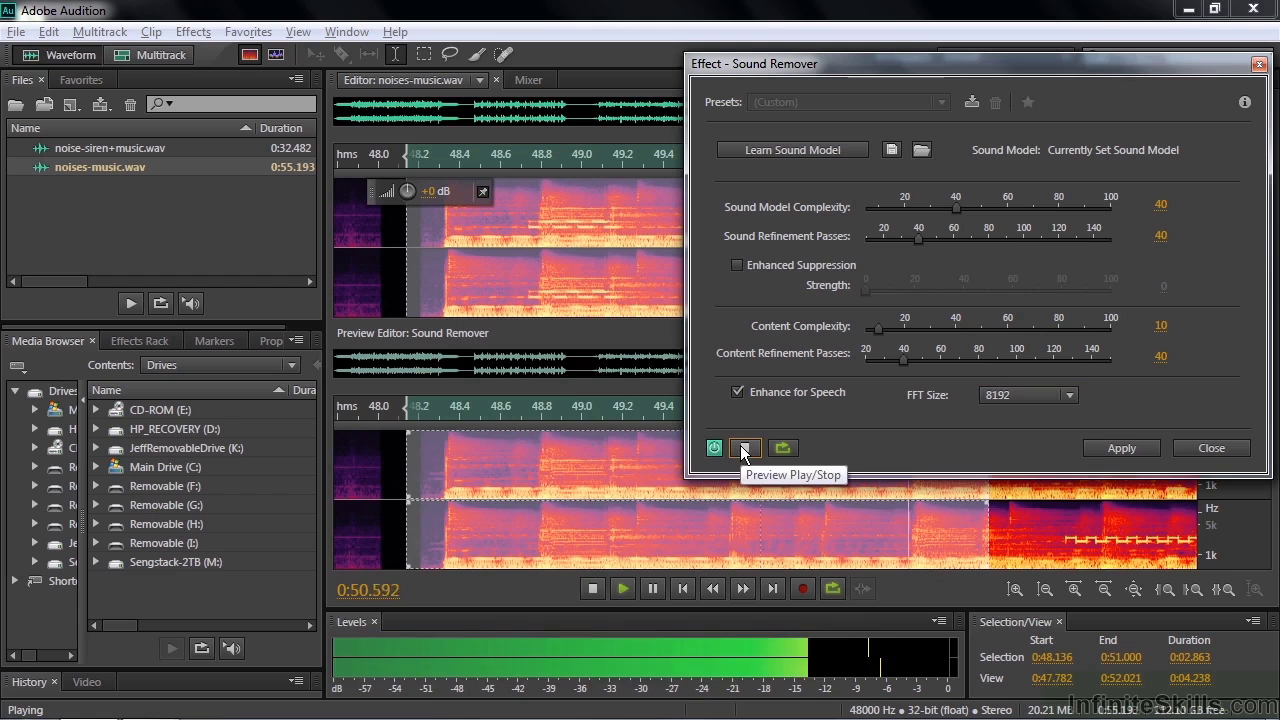
click(743, 447)
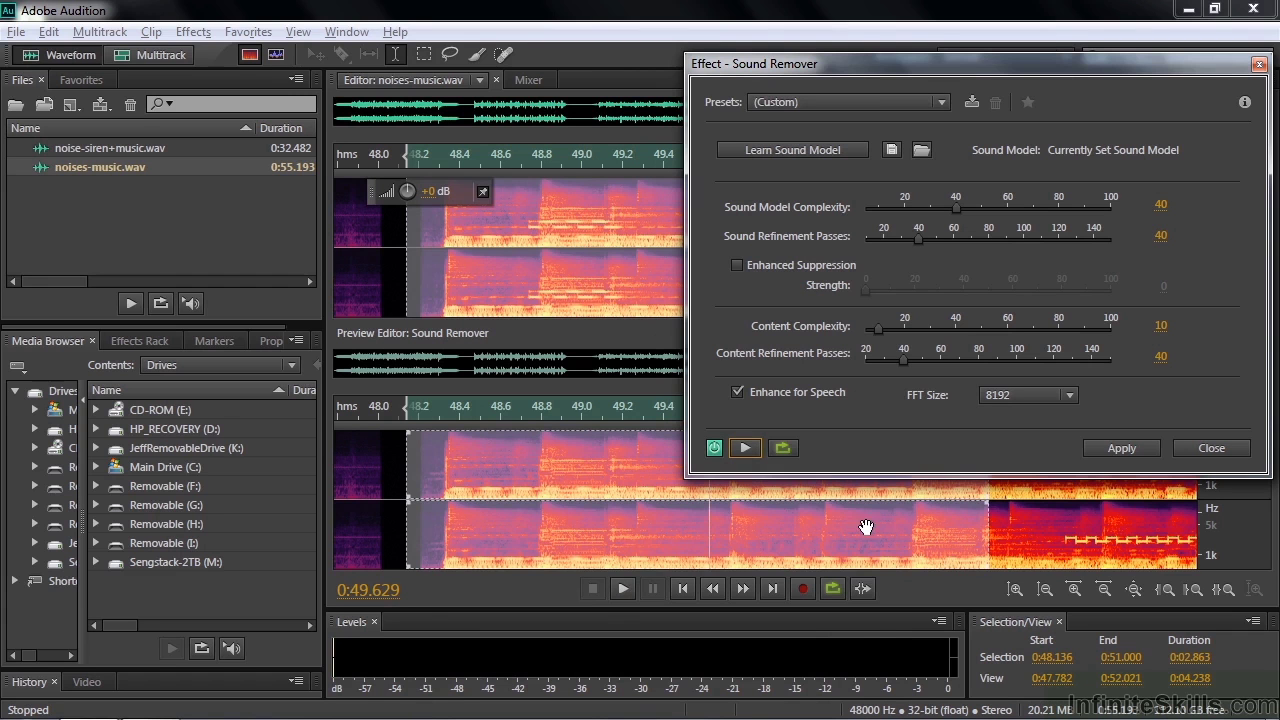
- Close Sound Remover without applying, open noise-siren+music.wav and play from 2.0 s
click(1225, 441)
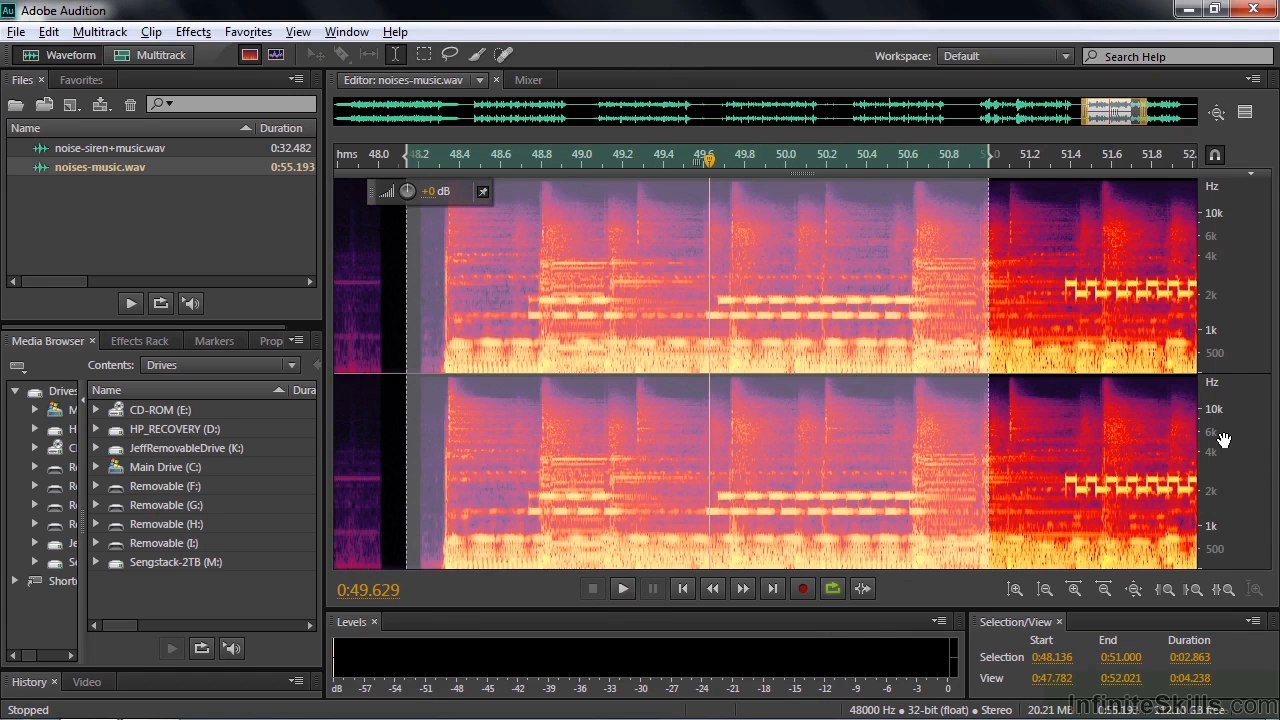
double_click(70, 148)
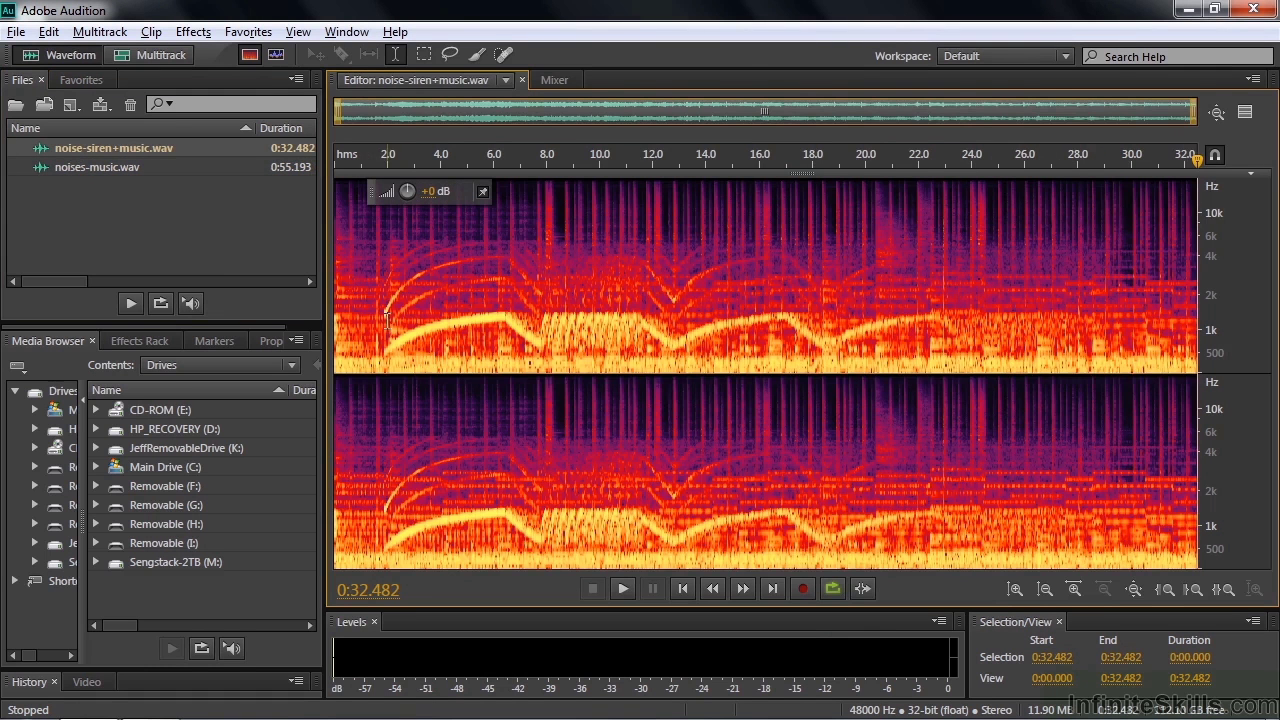
click(387, 318)
key(space)
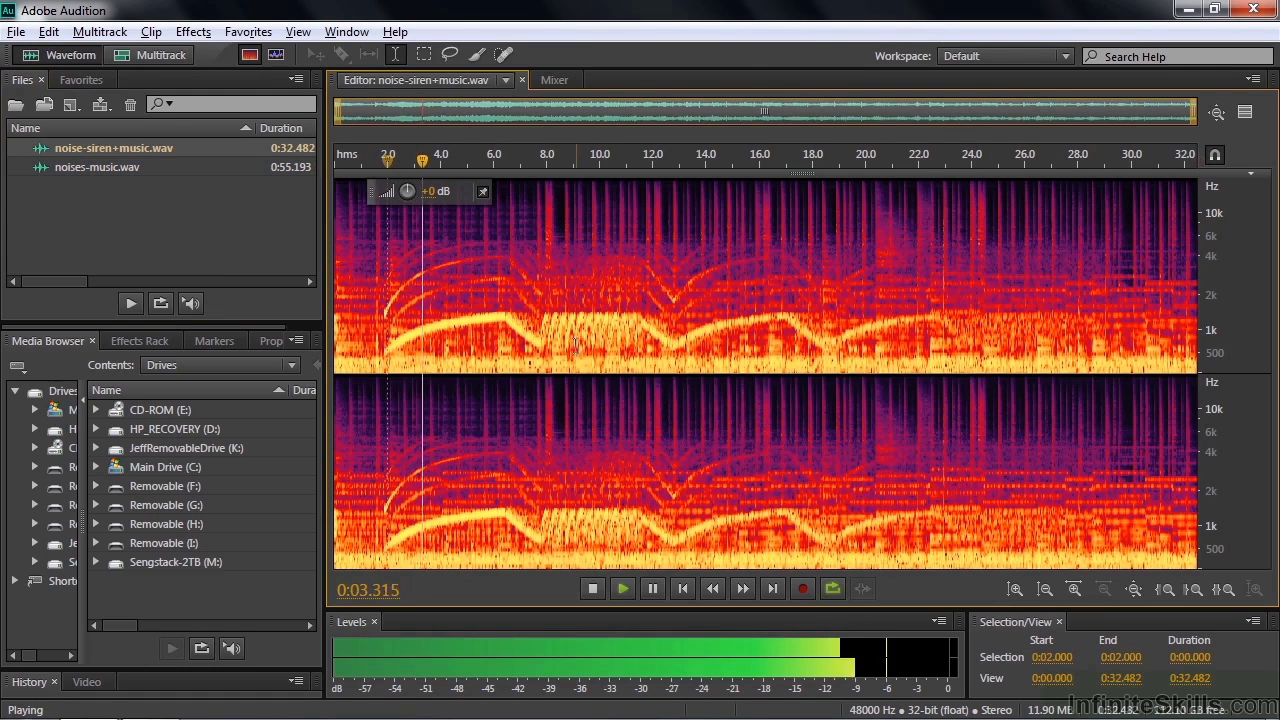
- Listen on to about 7.7 s, then zoom the spectrogram to roughly 500 Hz–4 kHz for brushing
click(541, 343)
key(space)
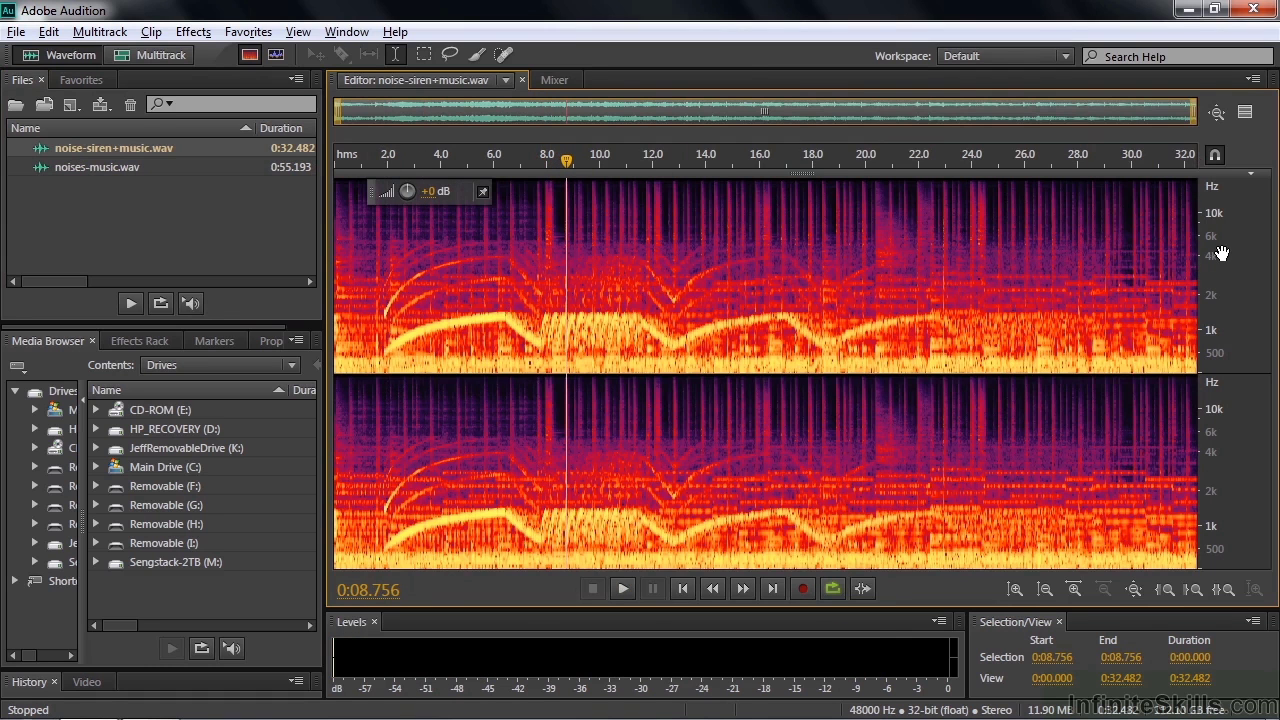
drag(1230, 256, 1226, 366)
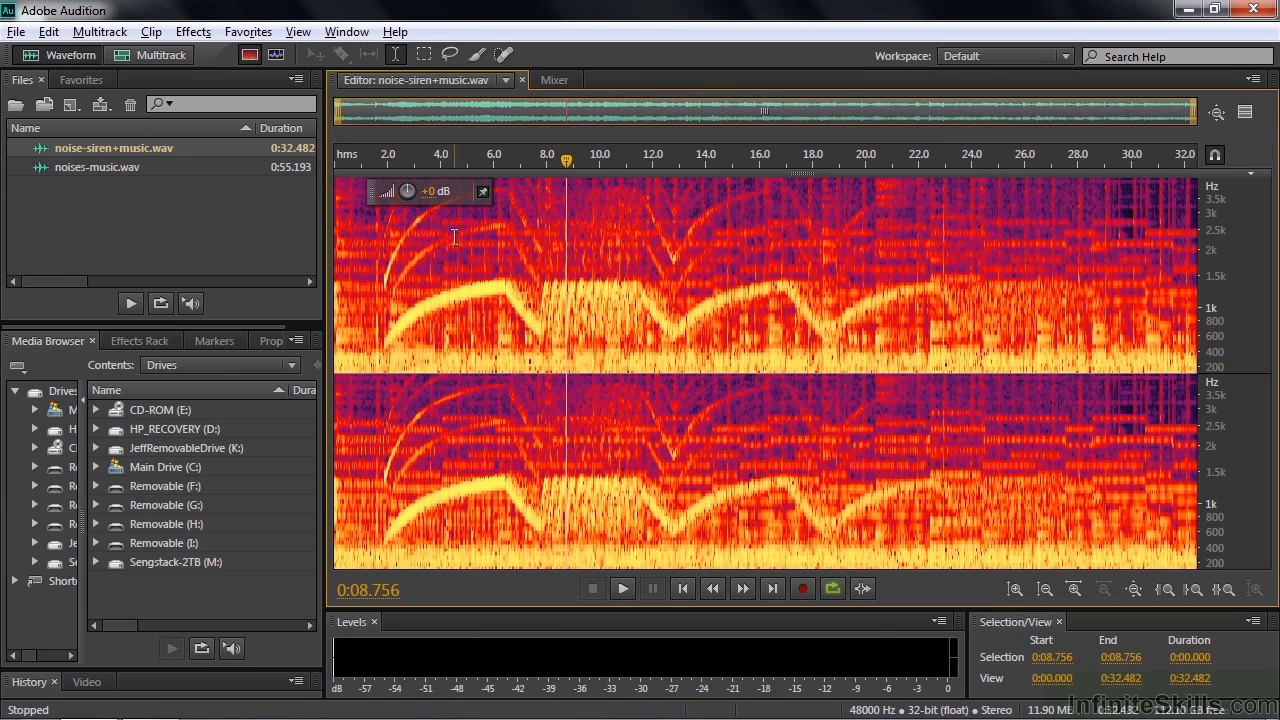
click(476, 55)
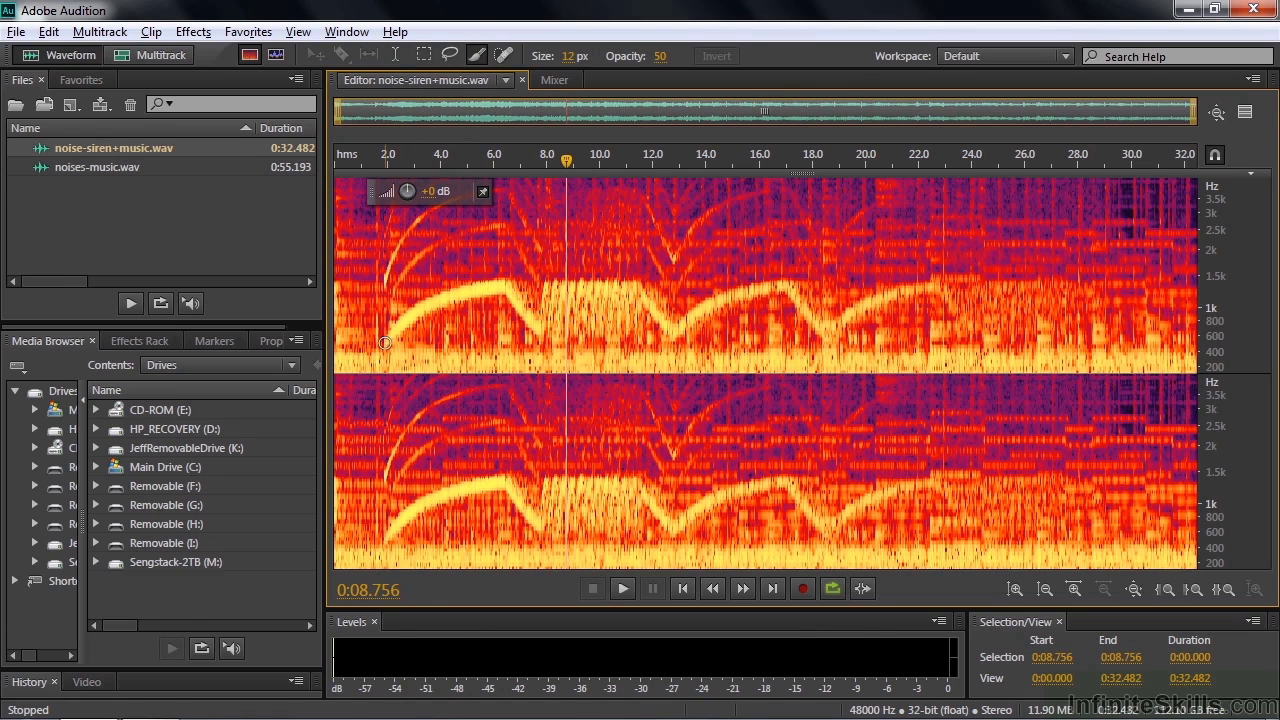
- Brush over the siren's main curve past its peak and its upper harmonic in both channels
mouse_move(384, 343)
mouse_down()
mouse_move(460, 290)
mouse_move(500, 283)
mouse_up()
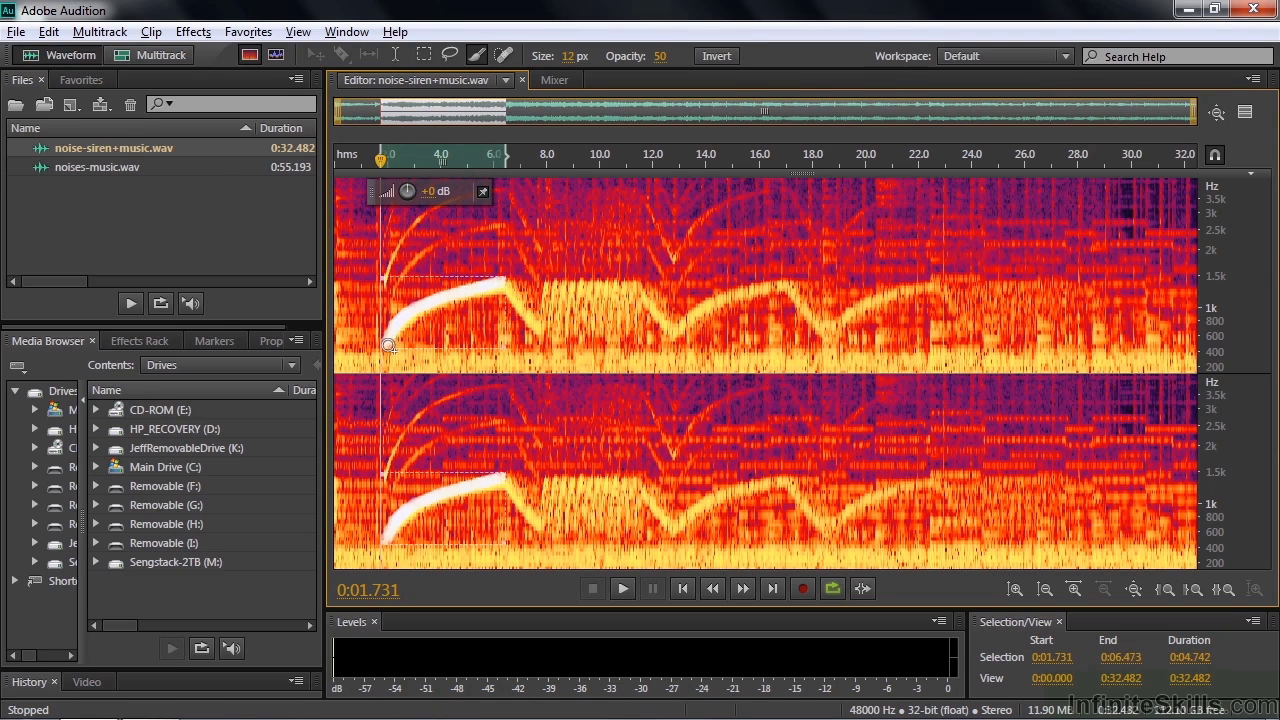
mouse_move(408, 321)
mouse_down()
mouse_move(512, 285)
mouse_move(540, 326)
mouse_move(514, 307)
mouse_move(534, 340)
mouse_up()
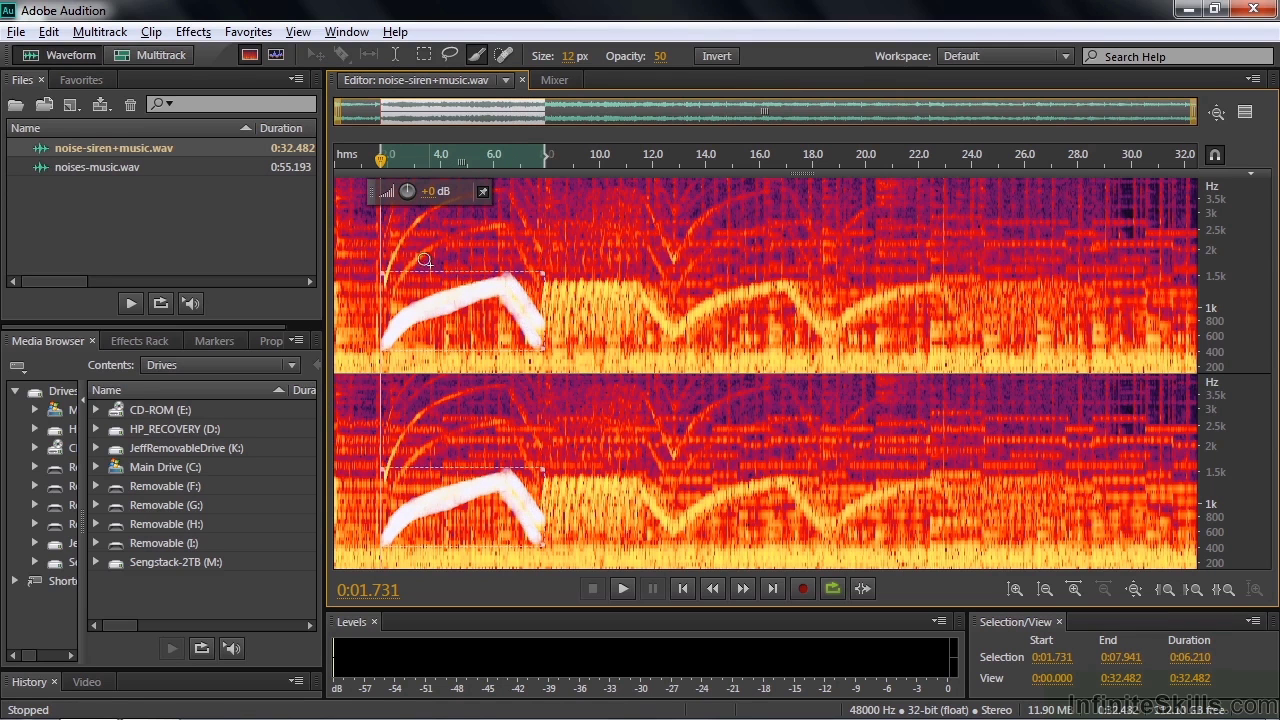
mouse_move(397, 291)
mouse_down()
mouse_move(443, 236)
mouse_move(506, 219)
mouse_move(540, 288)
mouse_up()
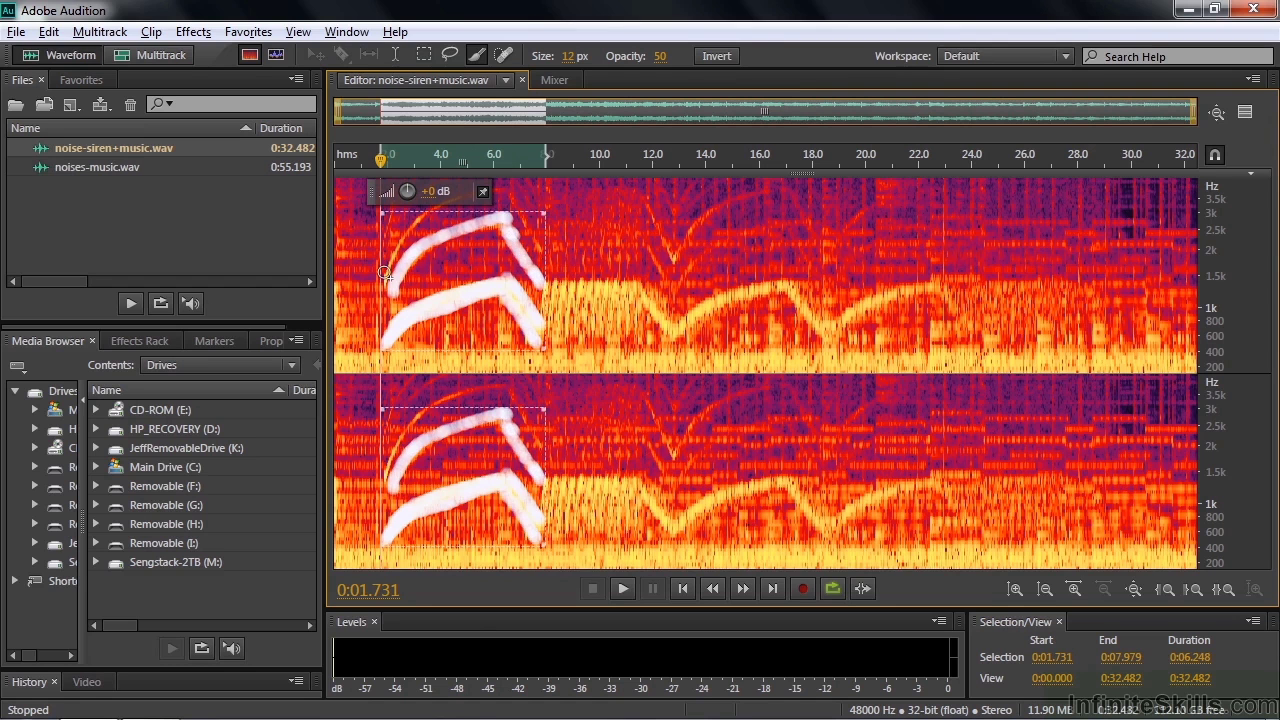
drag(384, 273, 441, 205)
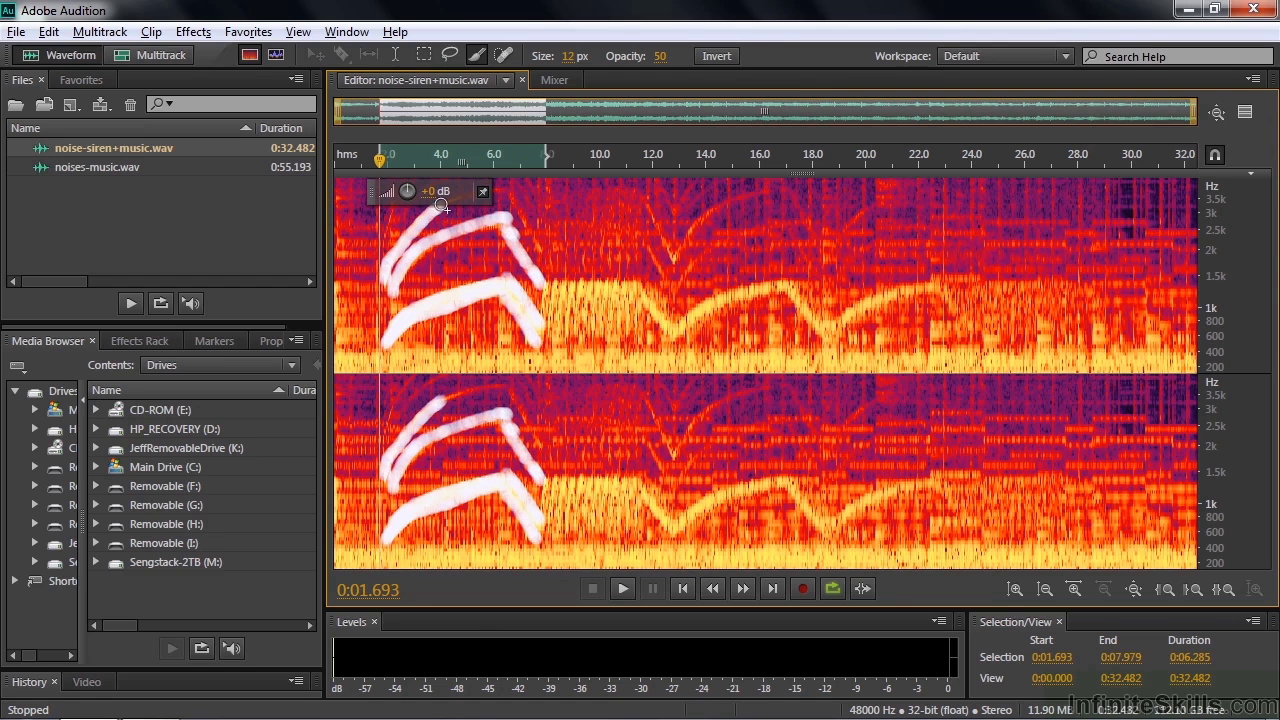
- Reset the frequency zoom to the full range and paint the rest of the upper siren arc
right_click(1254, 273)
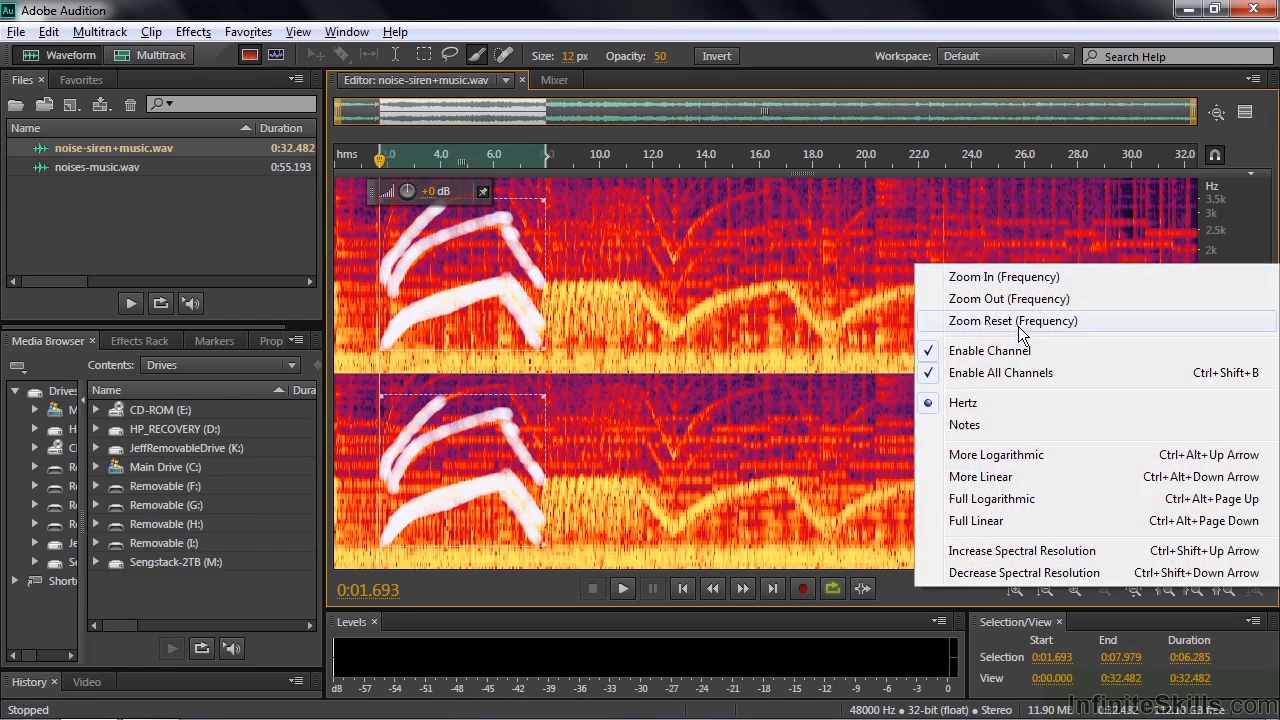
click(1014, 321)
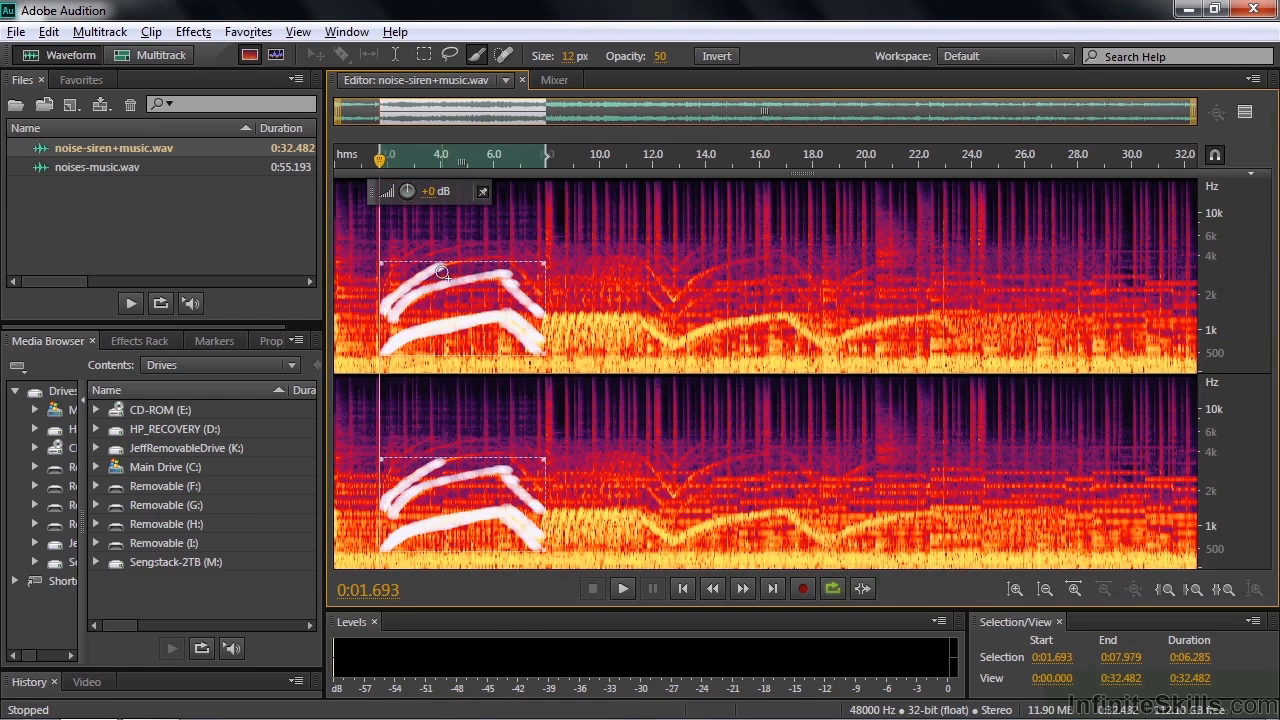
mouse_move(450, 264)
mouse_down()
mouse_move(503, 256)
mouse_move(548, 302)
mouse_up()
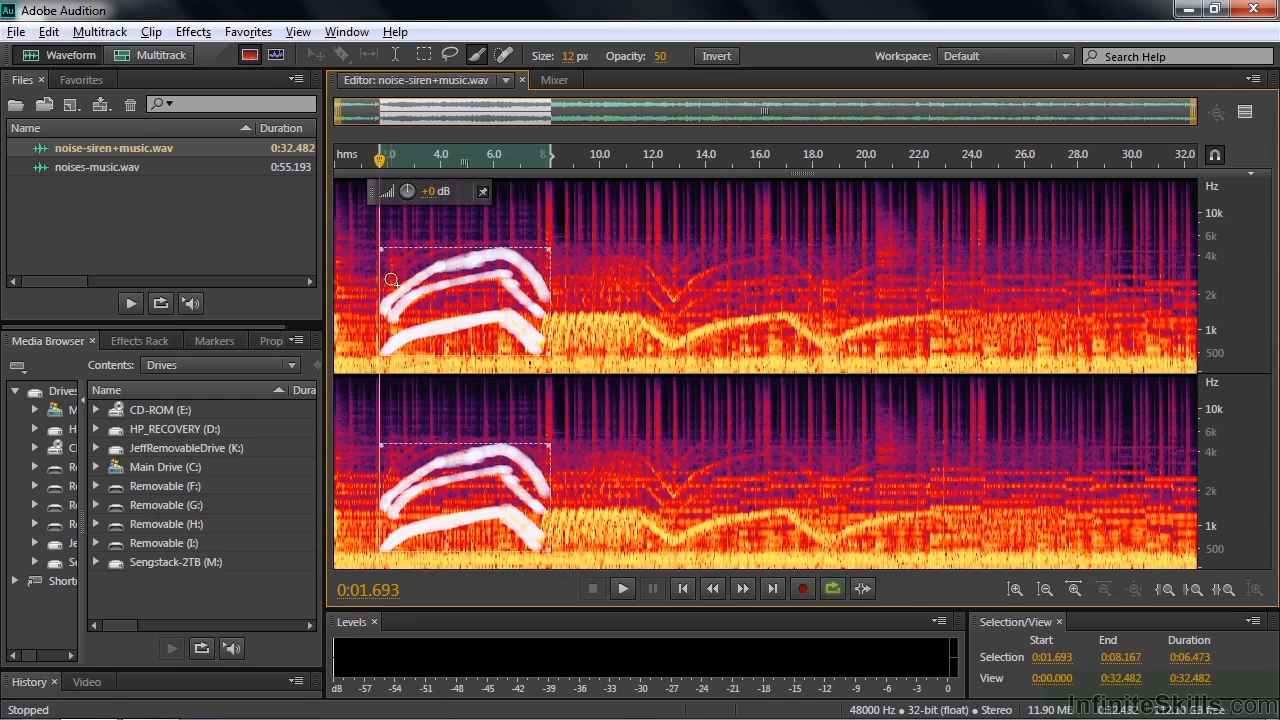
mouse_move(390, 282)
mouse_down()
mouse_move(476, 241)
mouse_move(386, 276)
mouse_move(438, 243)
mouse_up()
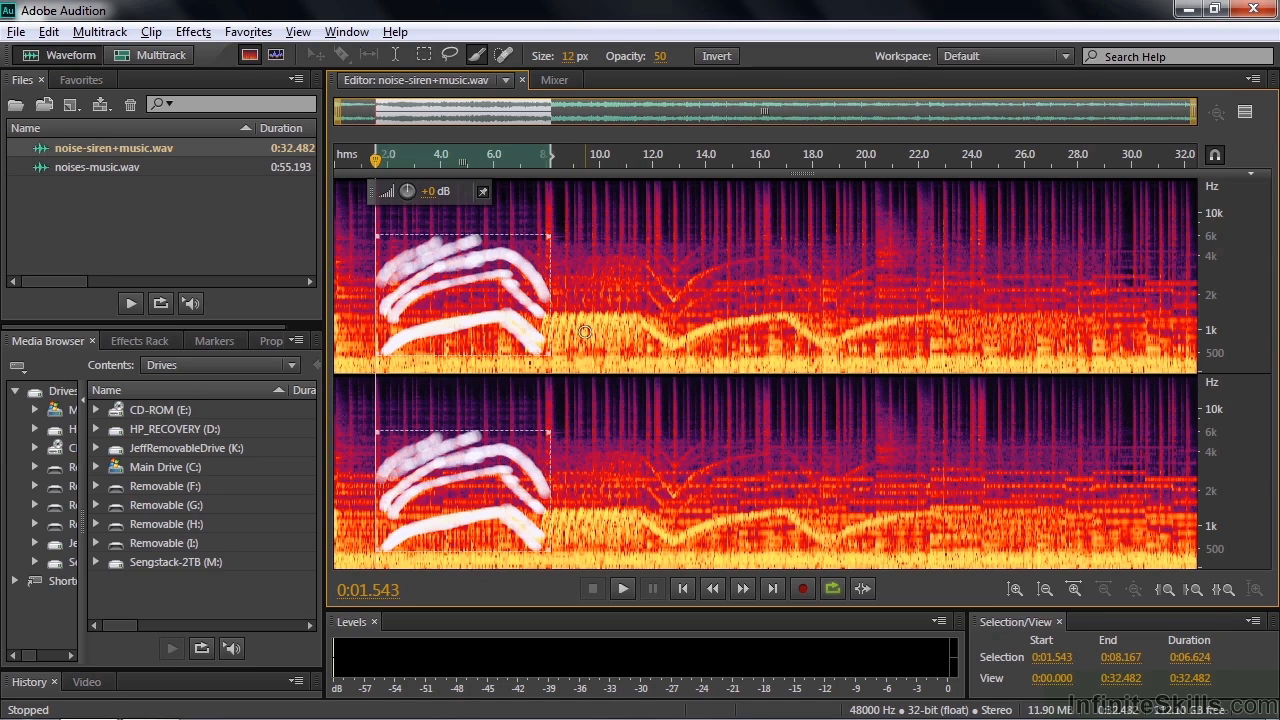
- Learn a sound model from the brushed siren via Noise Reduction / Restoration
click(193, 32)
mouse_move(280, 387)
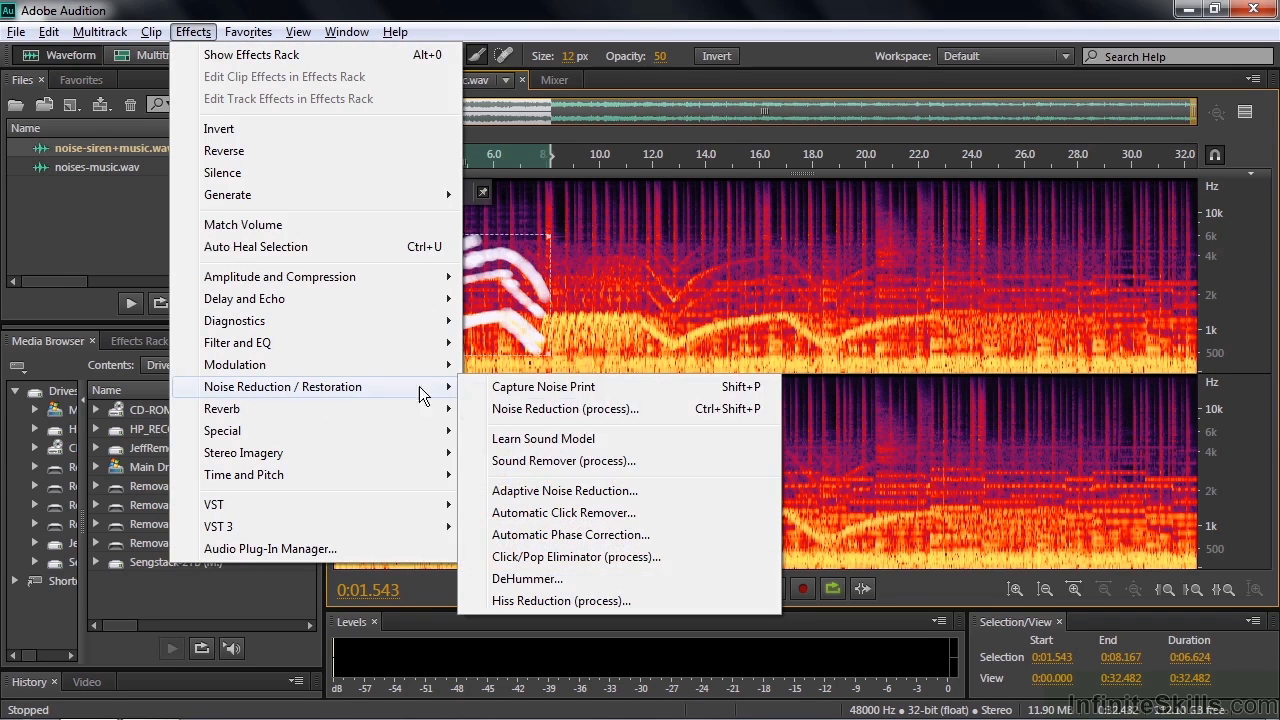
click(536, 442)
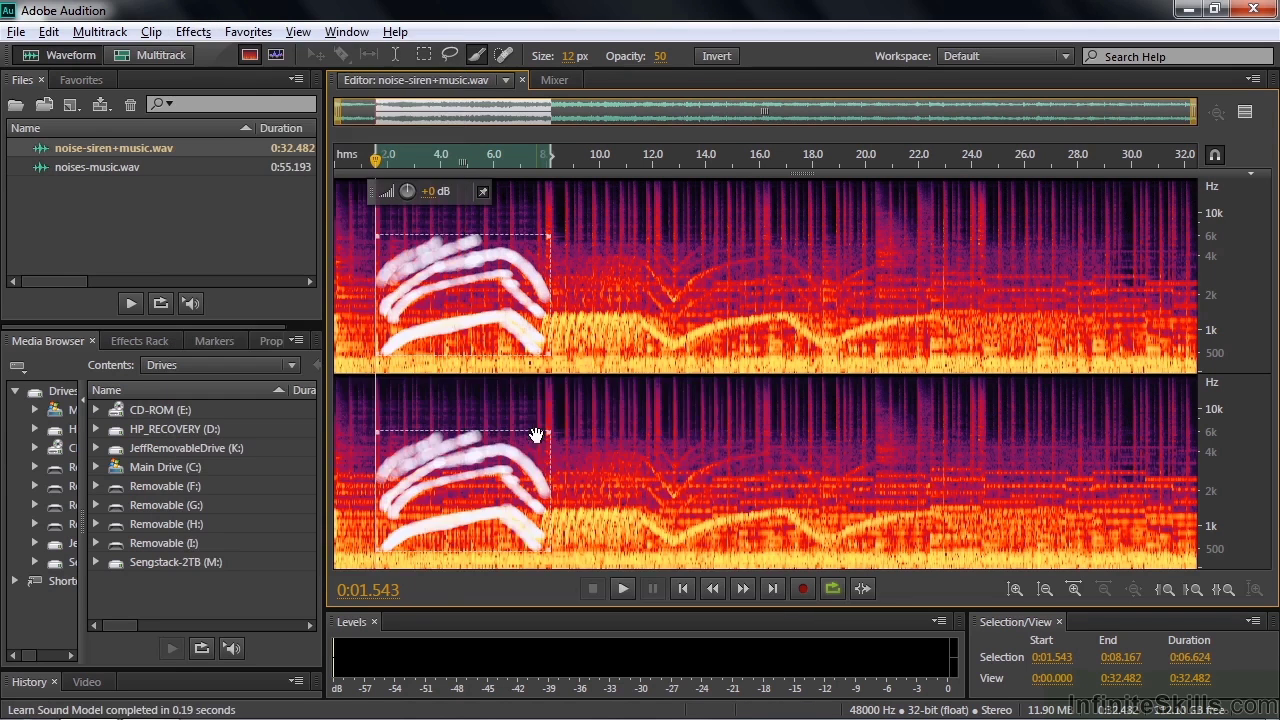
- Clear the siren selection and open the Sound Remover (process) effect
click(355, 318)
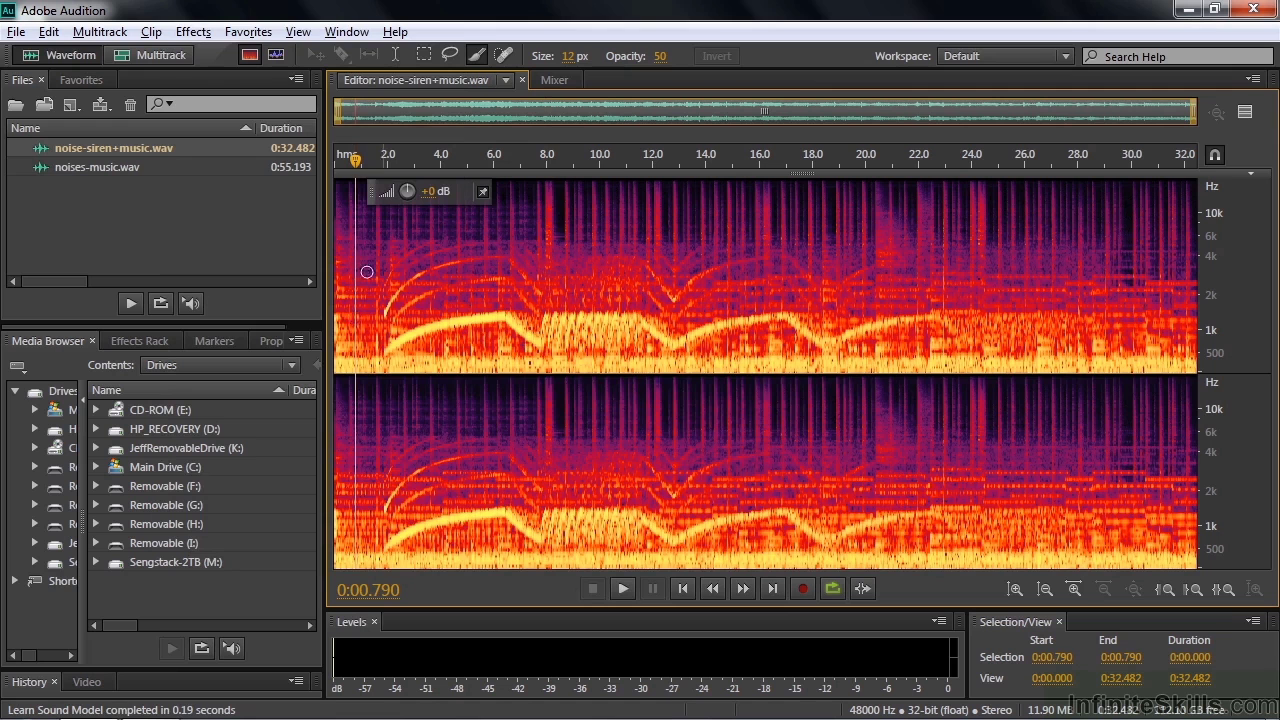
click(193, 31)
mouse_move(330, 387)
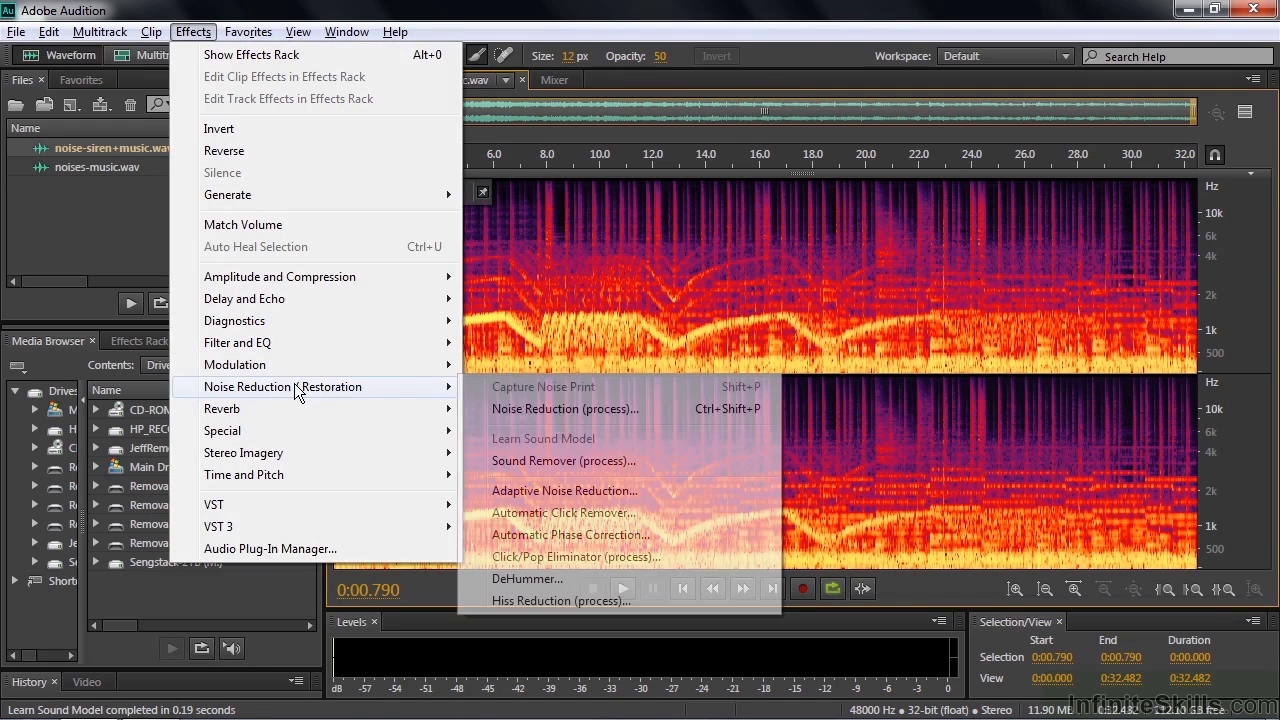
click(506, 461)
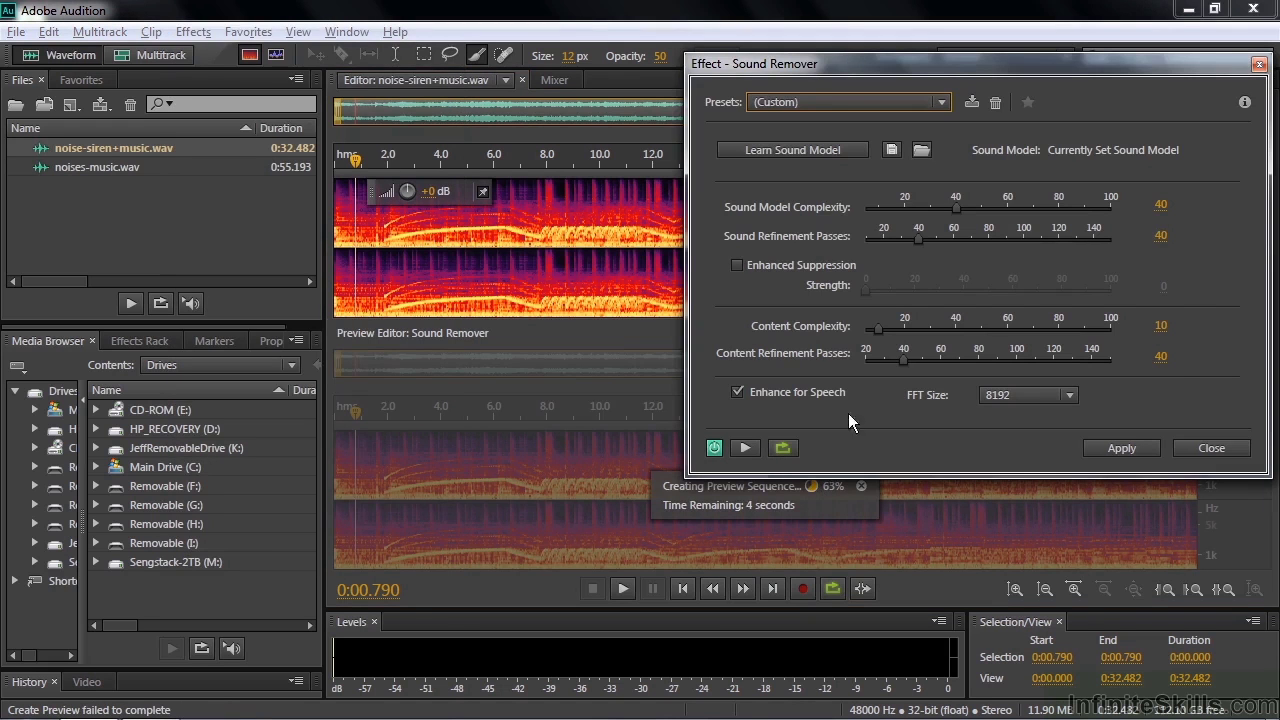
- Apply the (Default) Sound Remover preset and preview the siren file
click(941, 104)
click(840, 123)
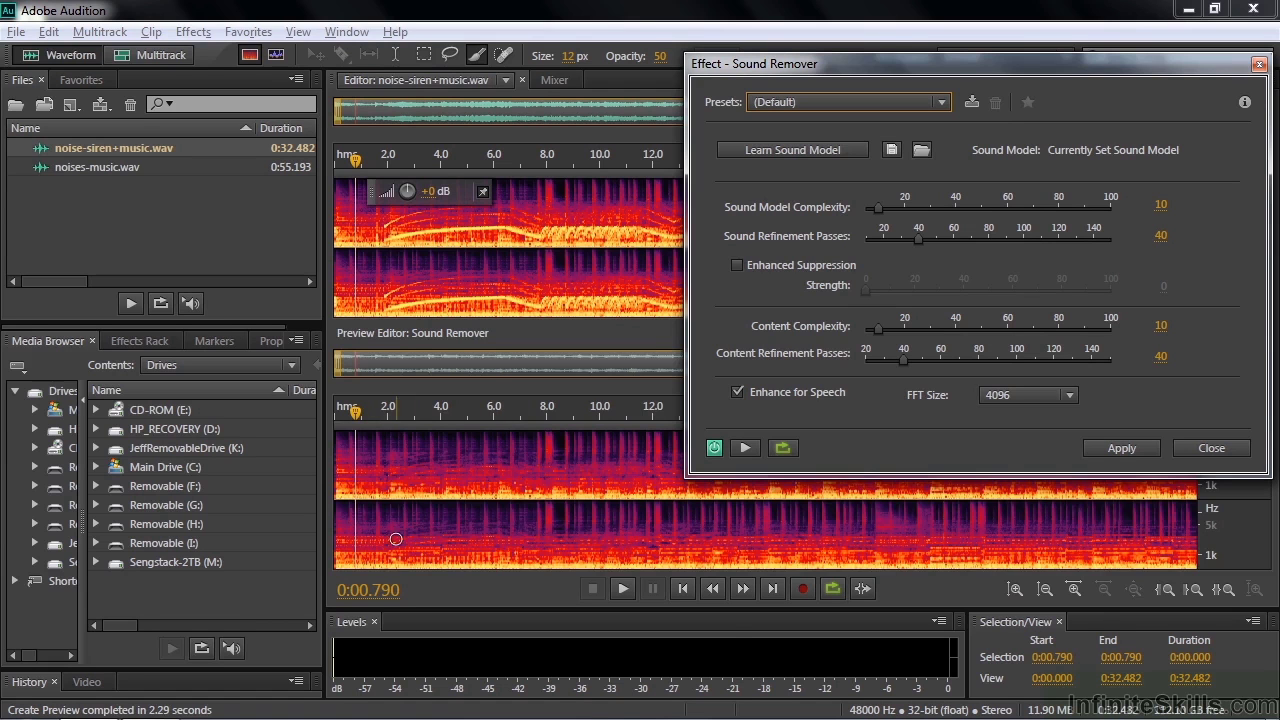
click(745, 448)
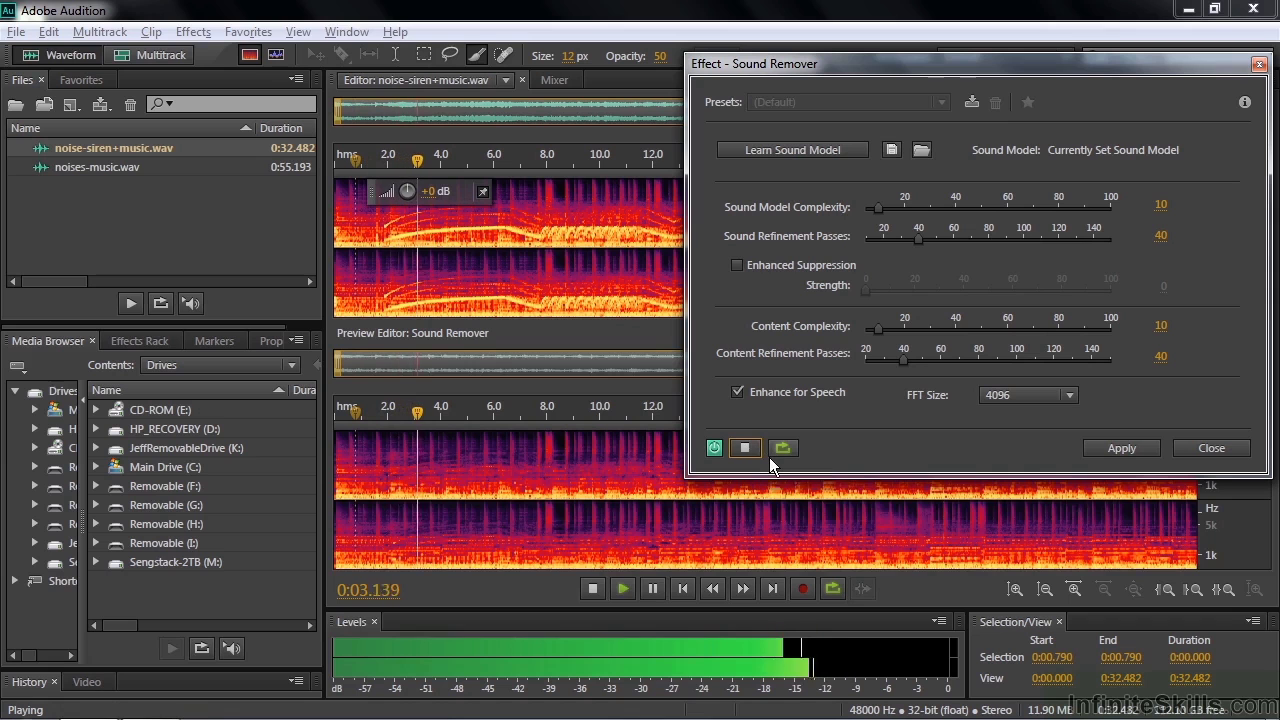
key(space)
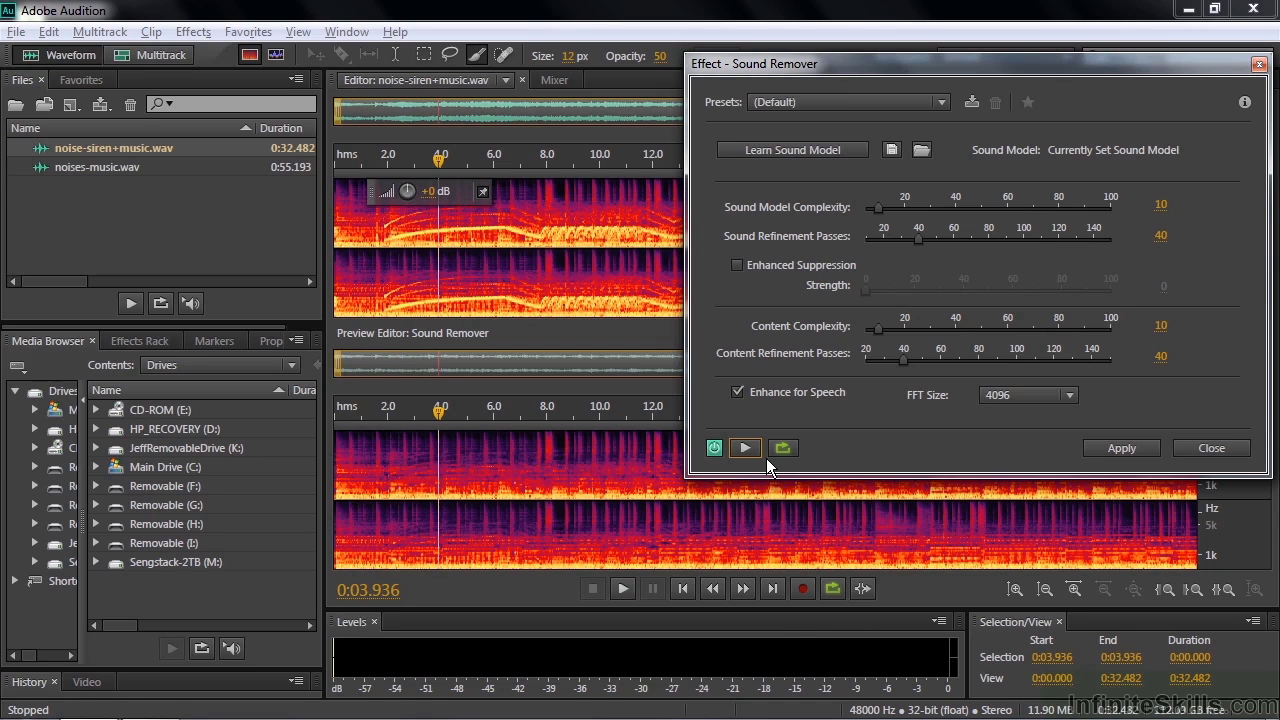
- Raise Sound Model Complexity to 68 and preview, then lower it to 25
drag(879, 207, 1008, 209)
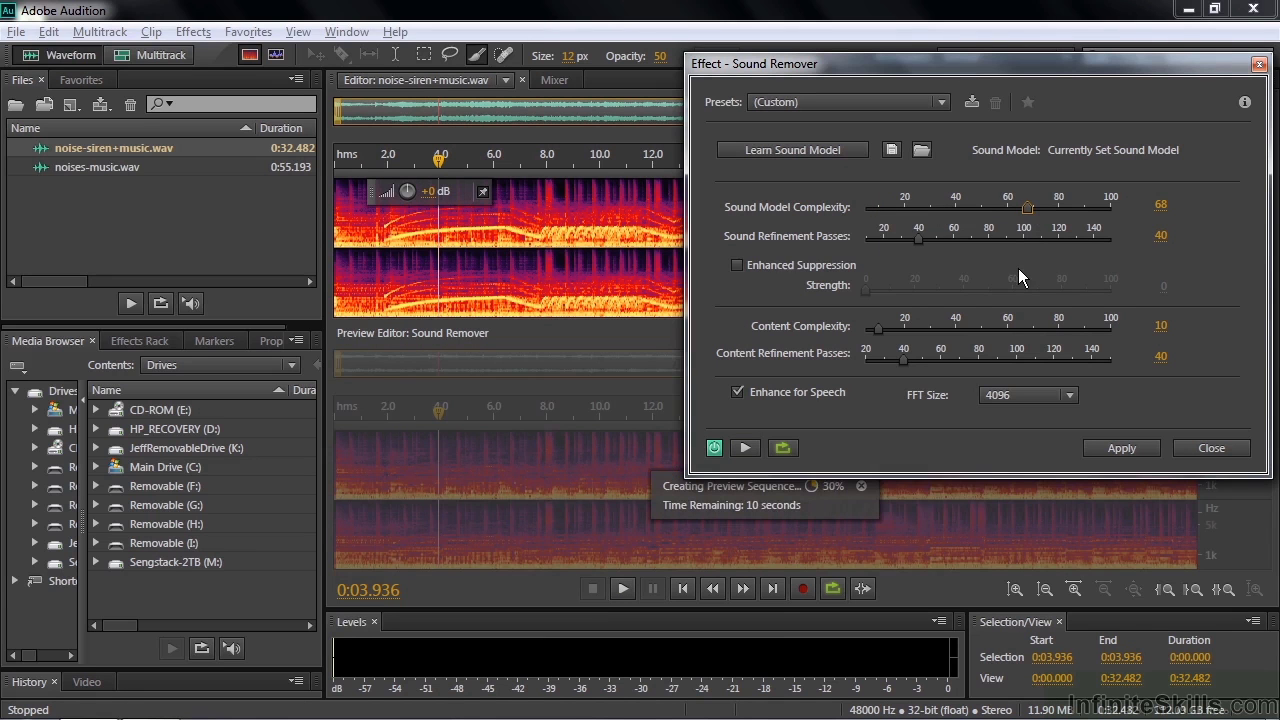
click(744, 449)
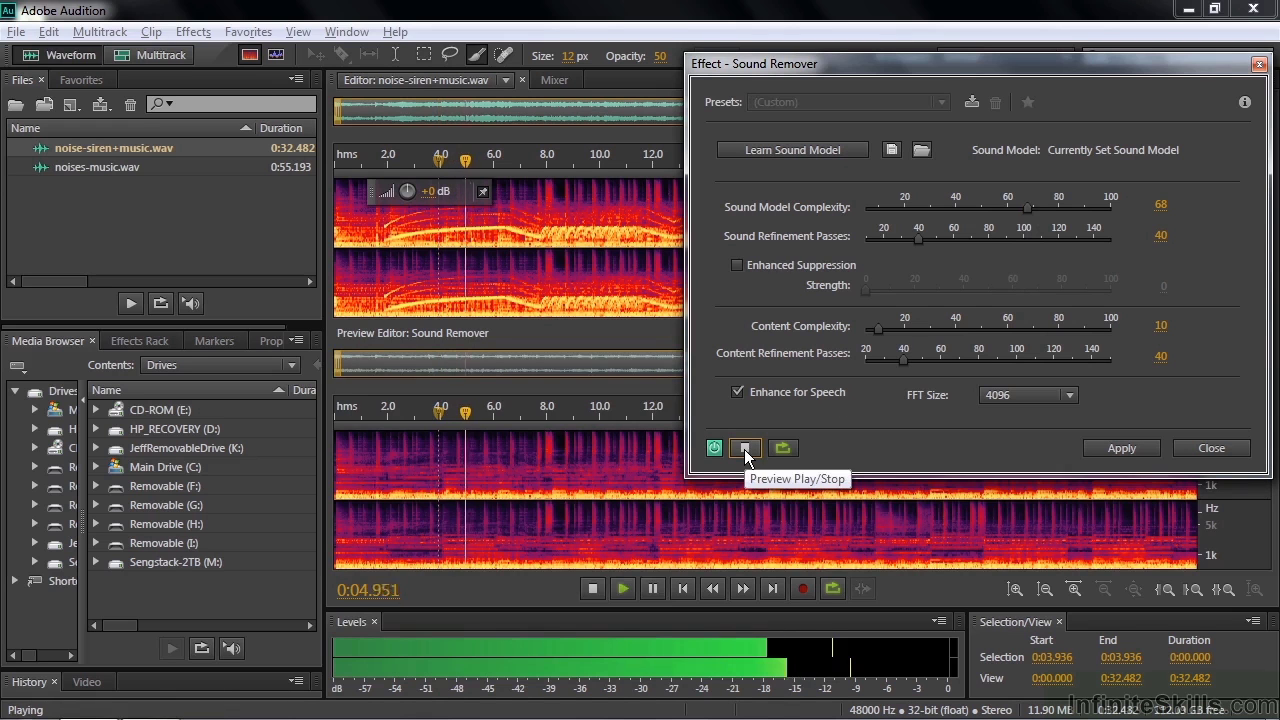
click(744, 449)
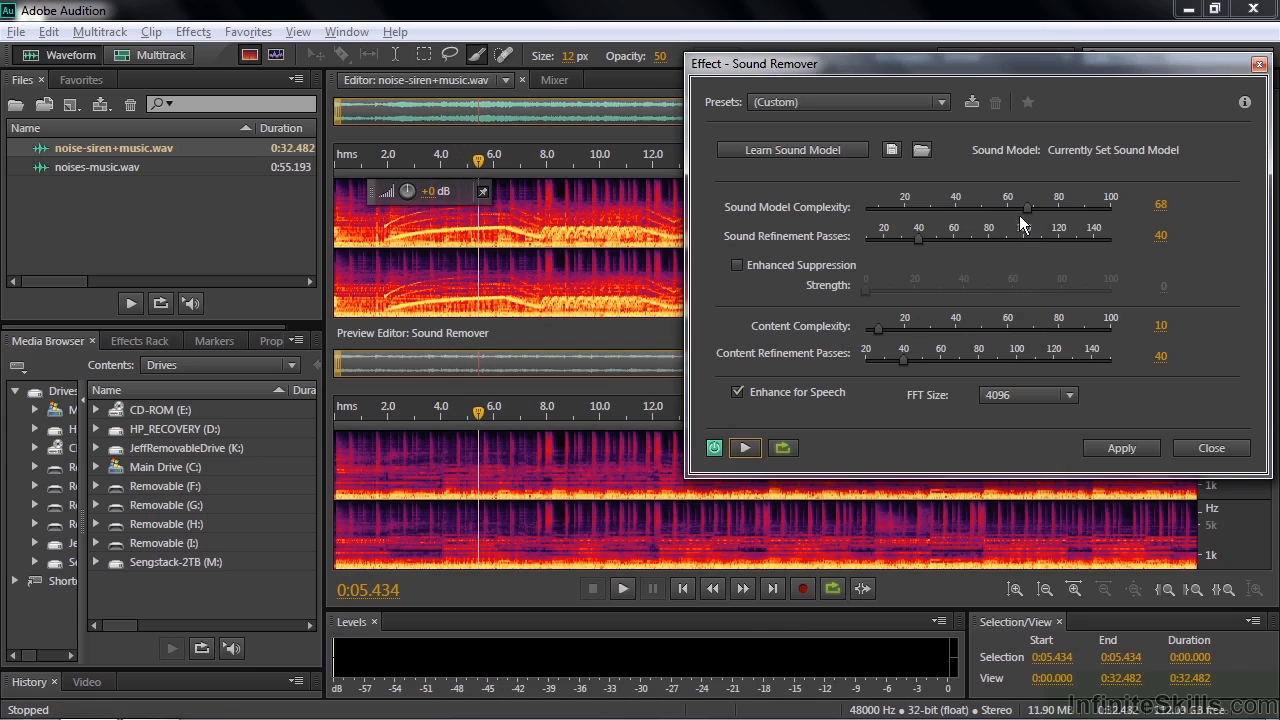
drag(1026, 208, 906, 200)
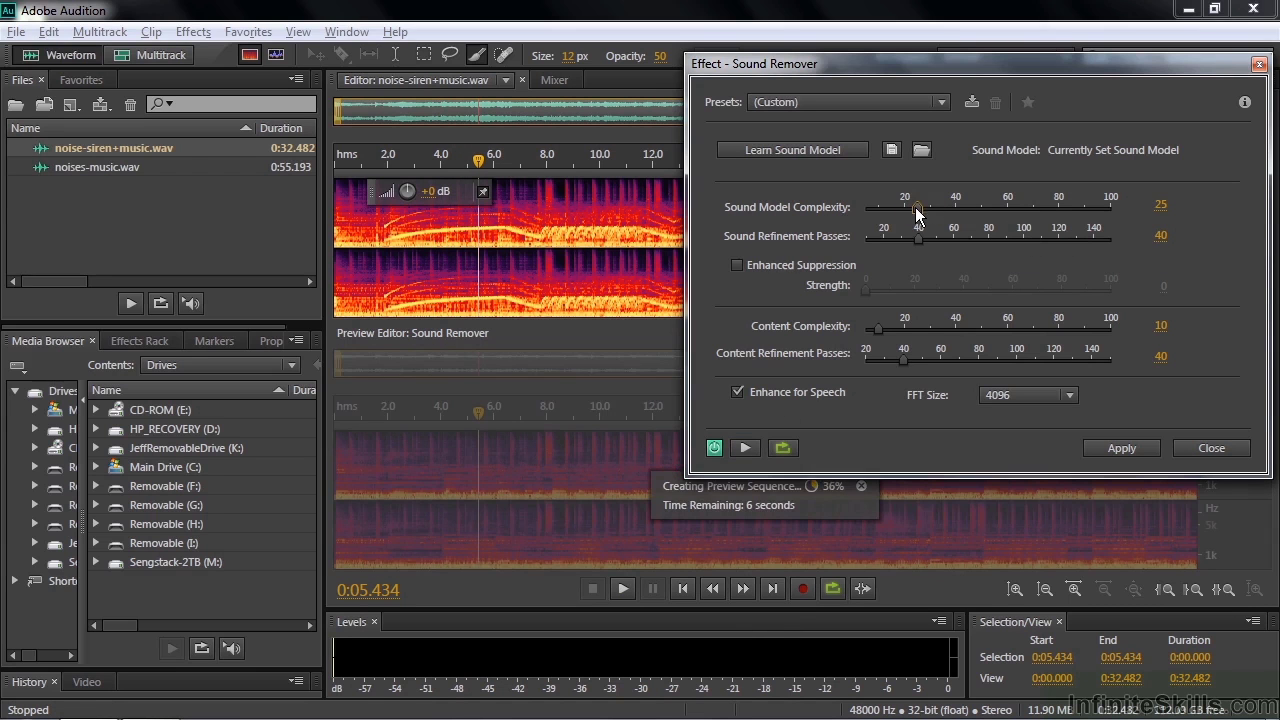
- Apply the Remove Siren - More Artifacts preset and preview its result
click(943, 101)
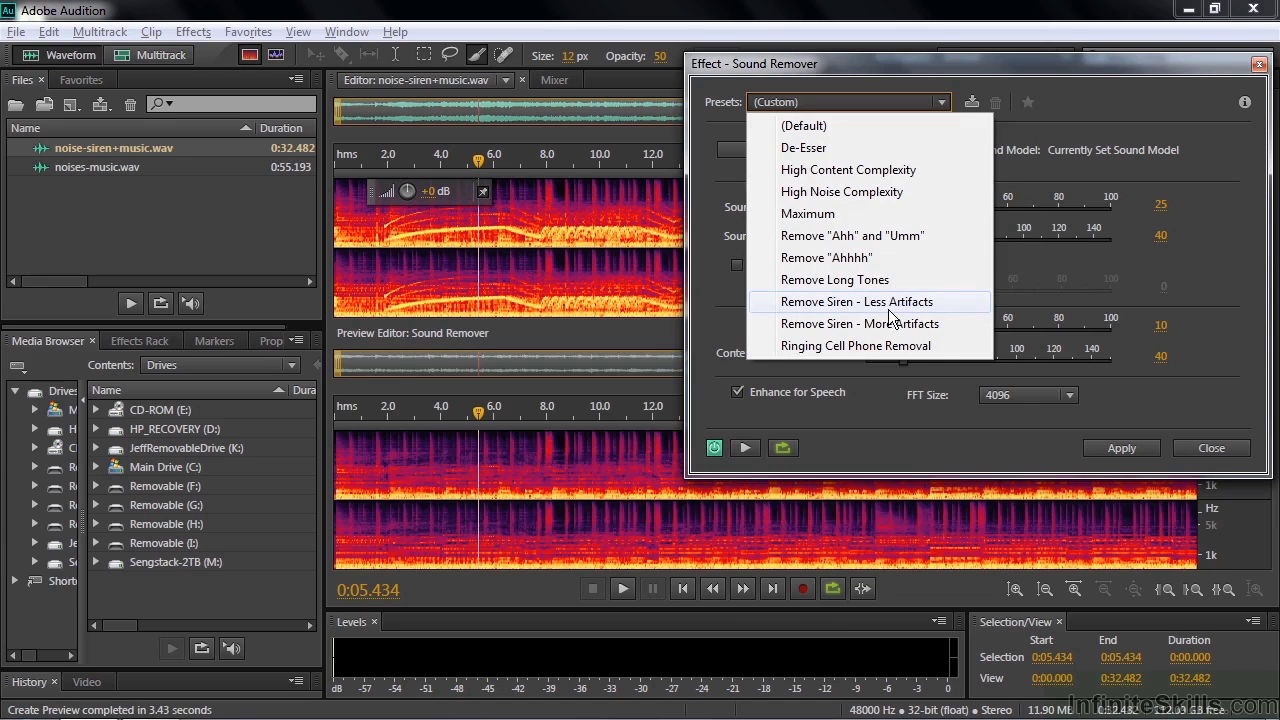
click(812, 324)
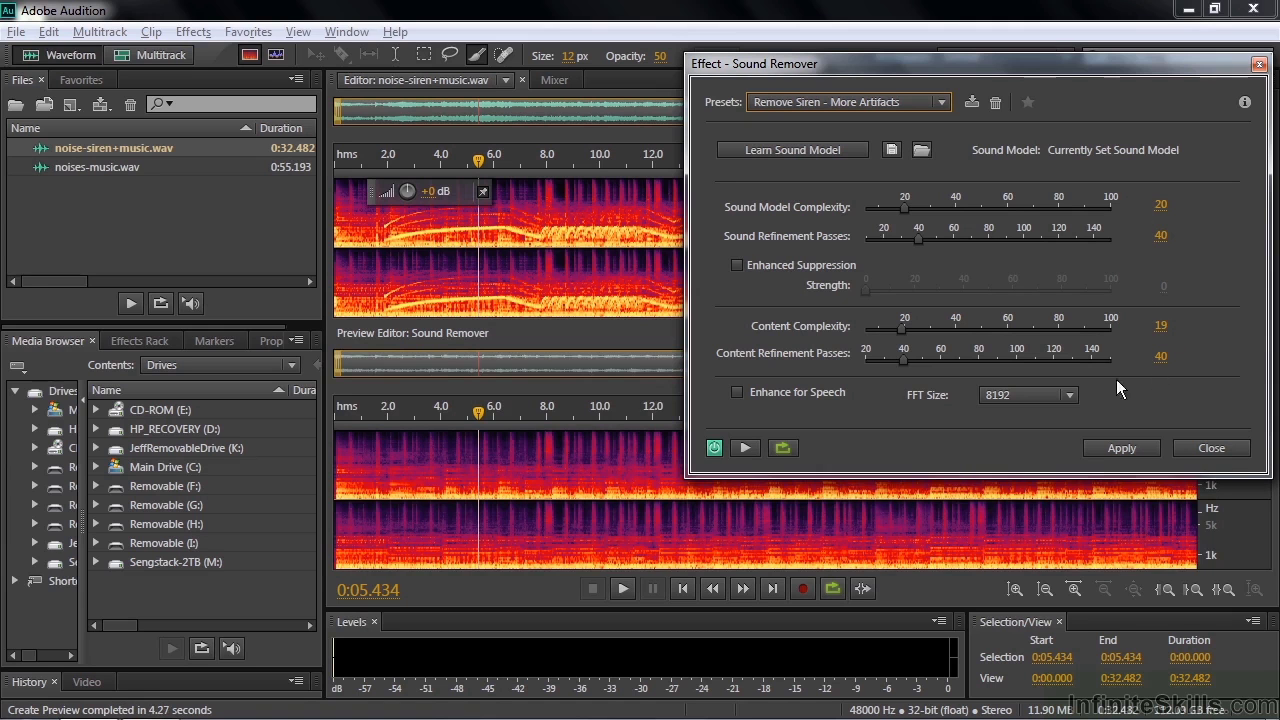
click(743, 447)
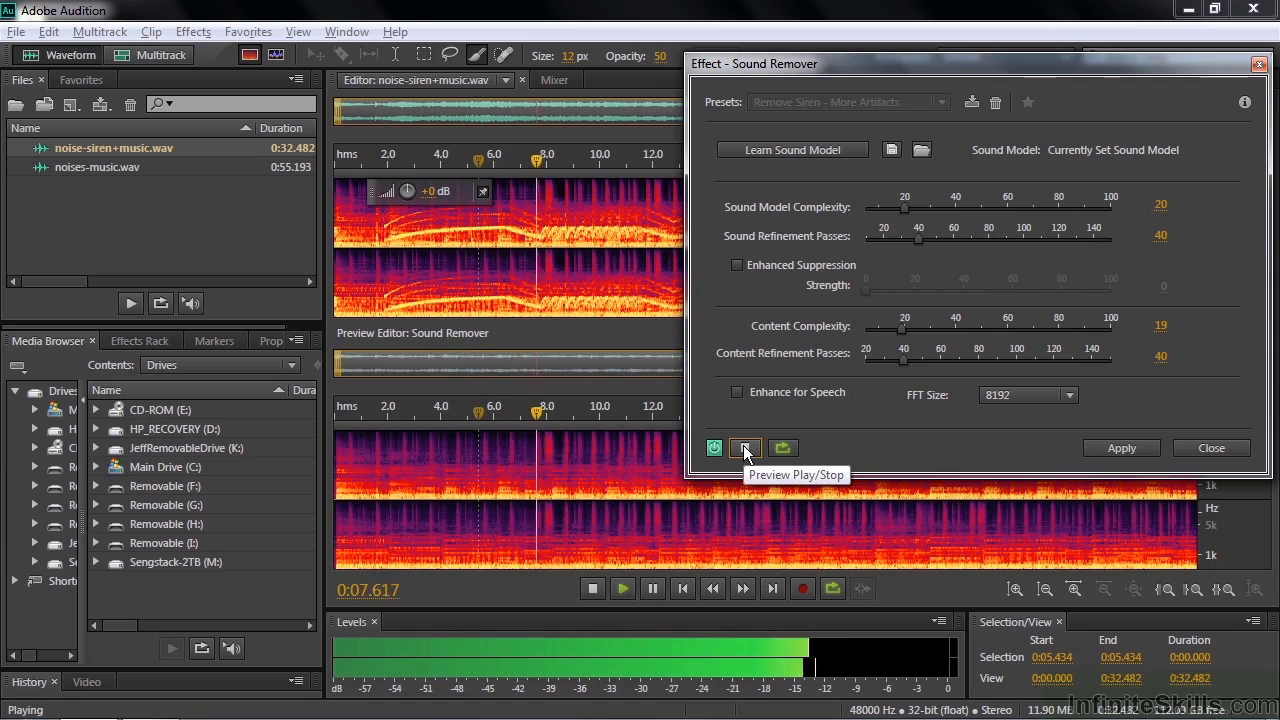
click(744, 448)
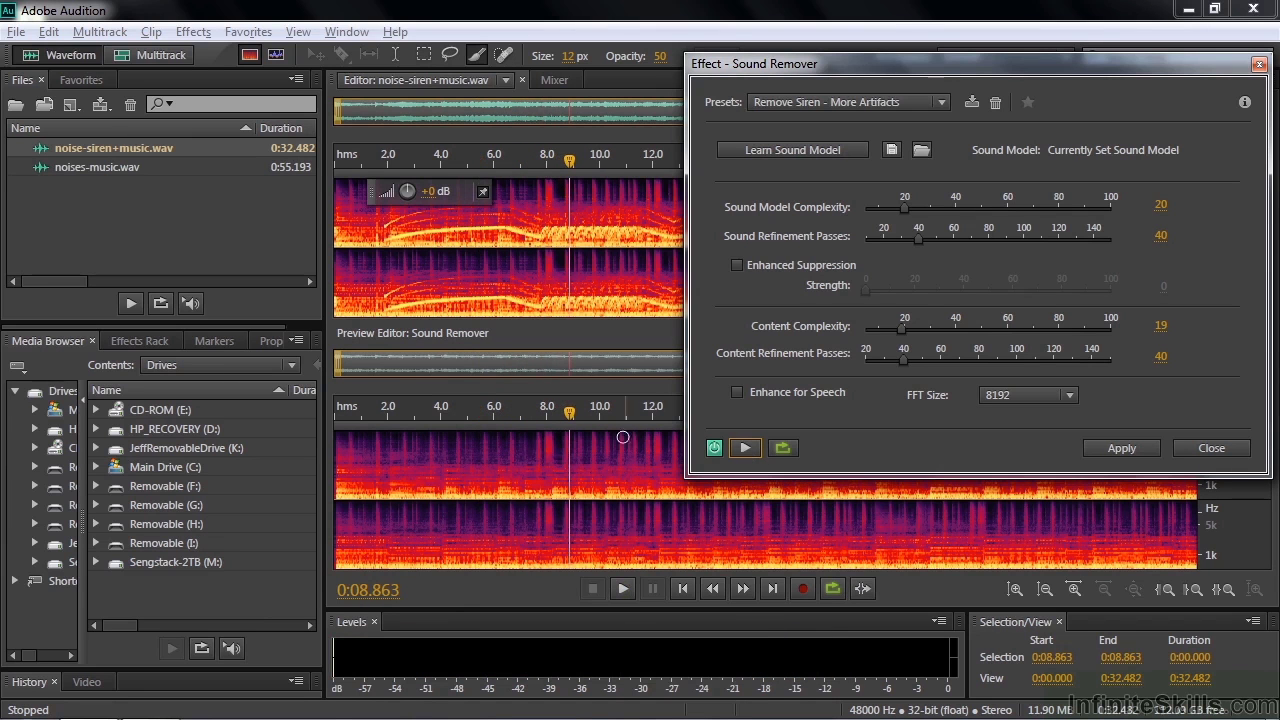
- Compare the unprocessed audio with the processed preview by toggling the effect bypass off and on
click(714, 447)
click(338, 445)
key(space)
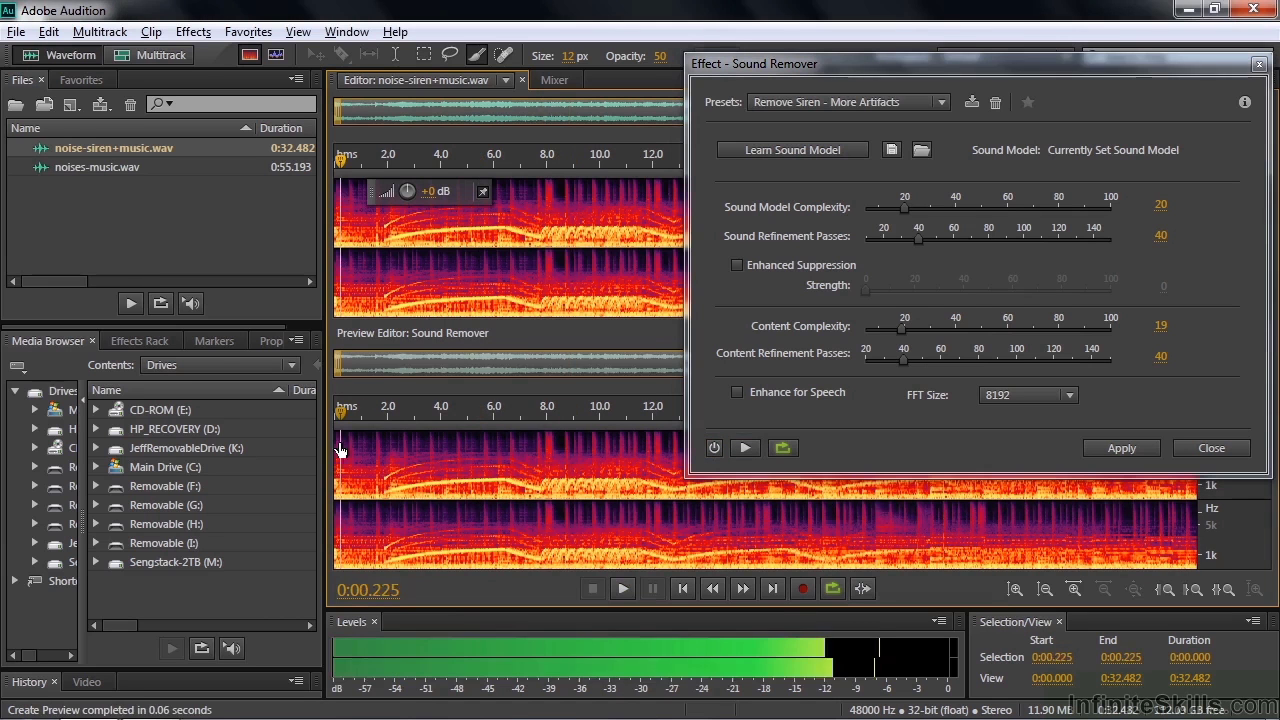
click(398, 445)
key(space)
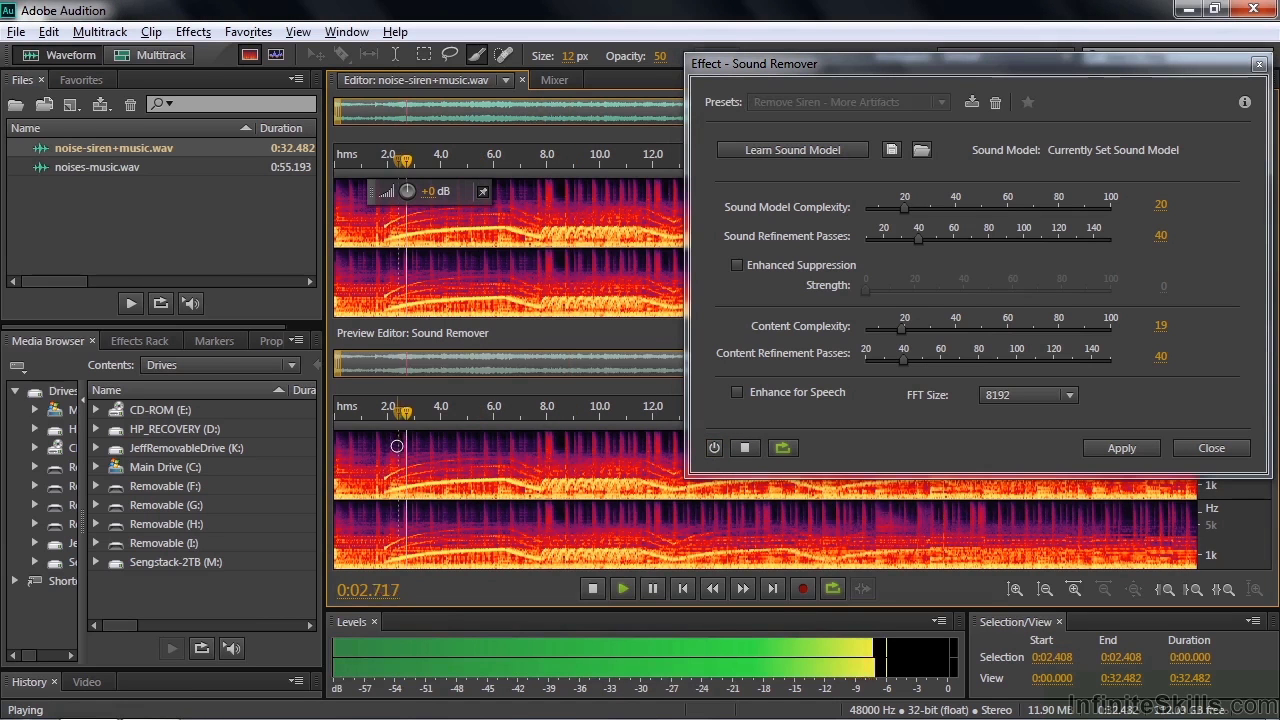
key(space)
click(714, 448)
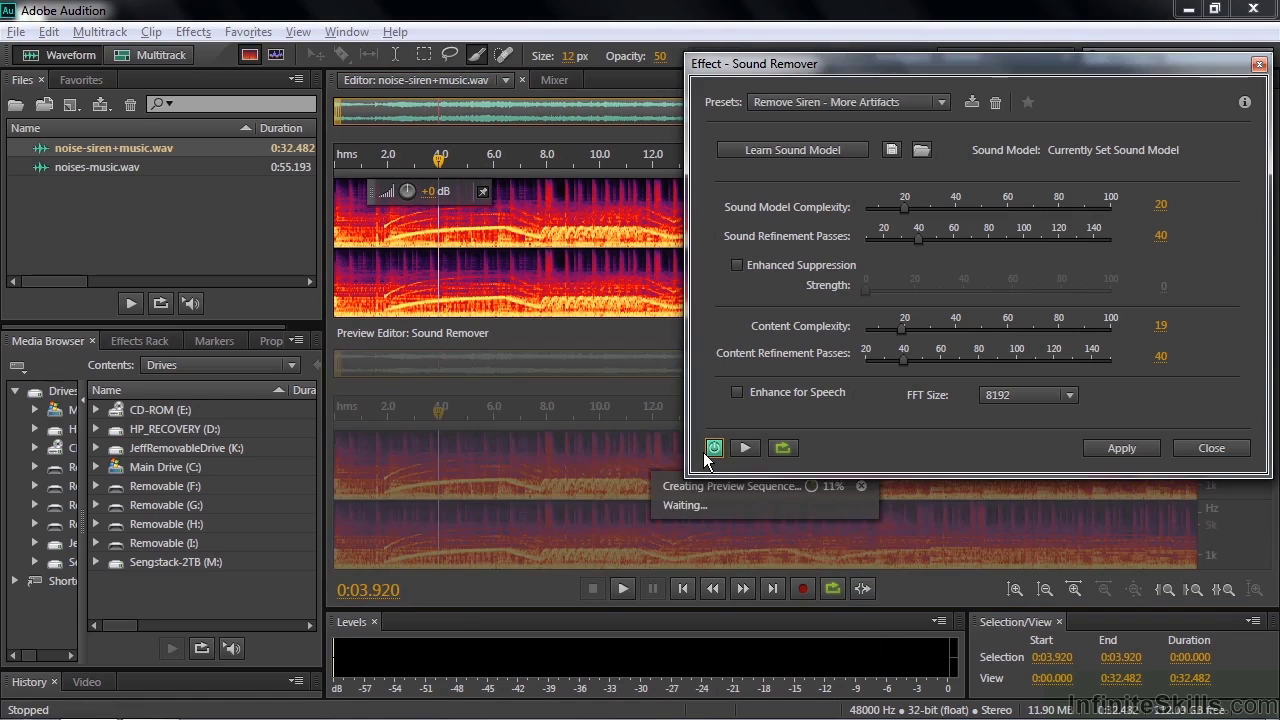
key(space)
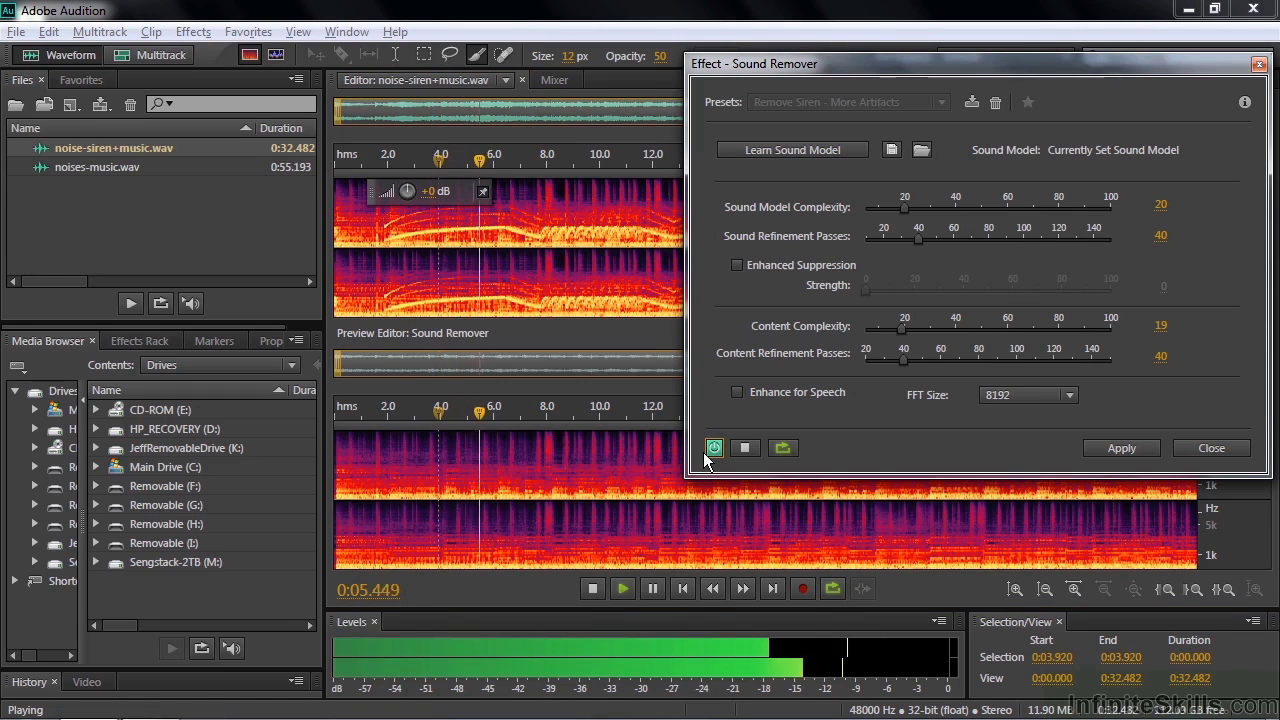
key(space)
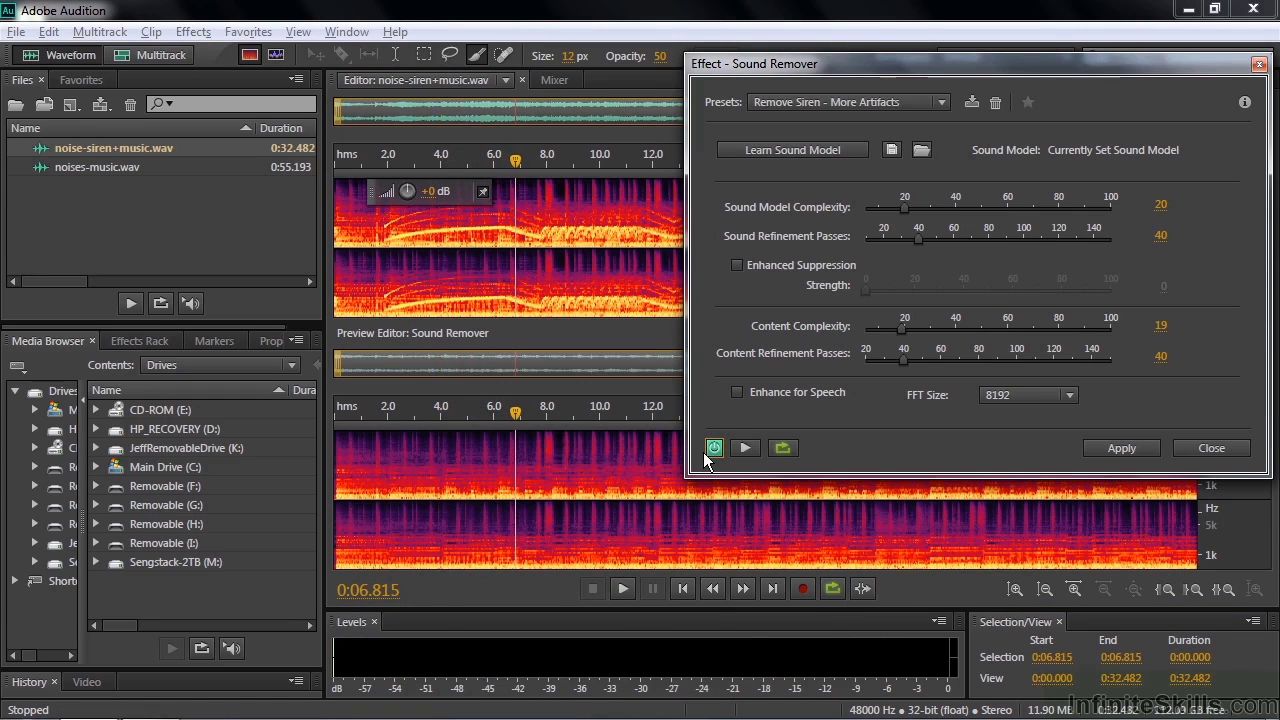